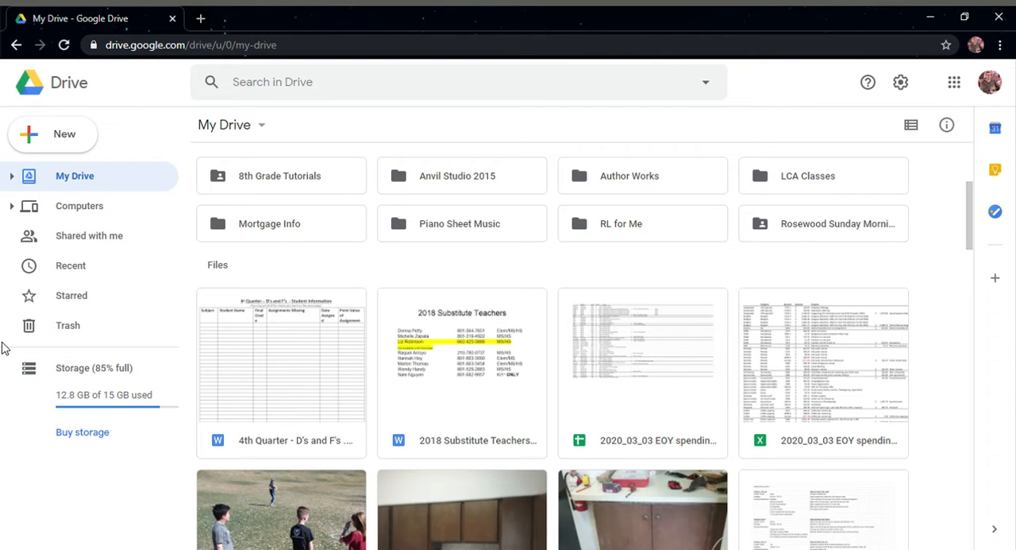
Create a new blank Google Docs document from Drive
{"action": "left_click", "coordinate": [63, 136]}
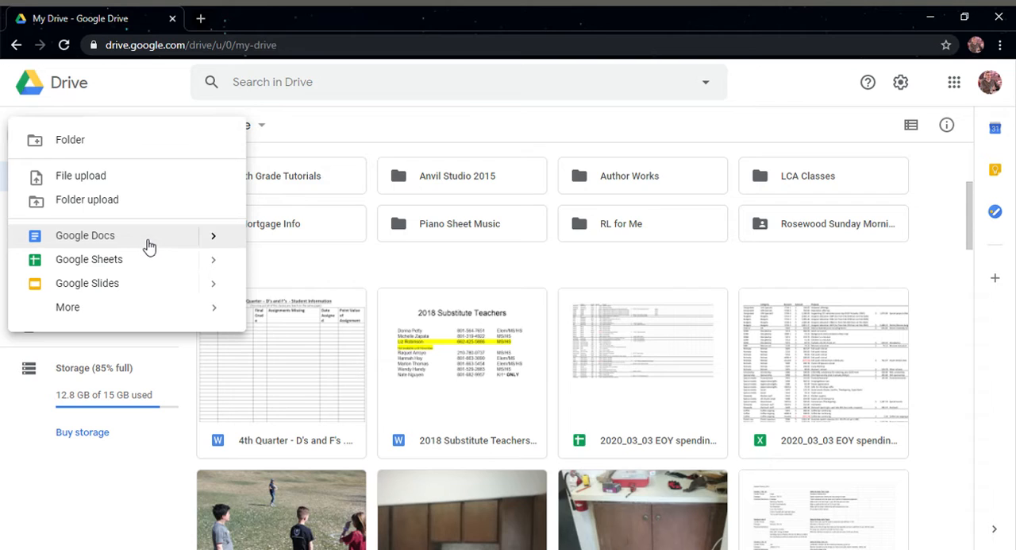
{"action": "left_click", "coordinate": [214, 236]}
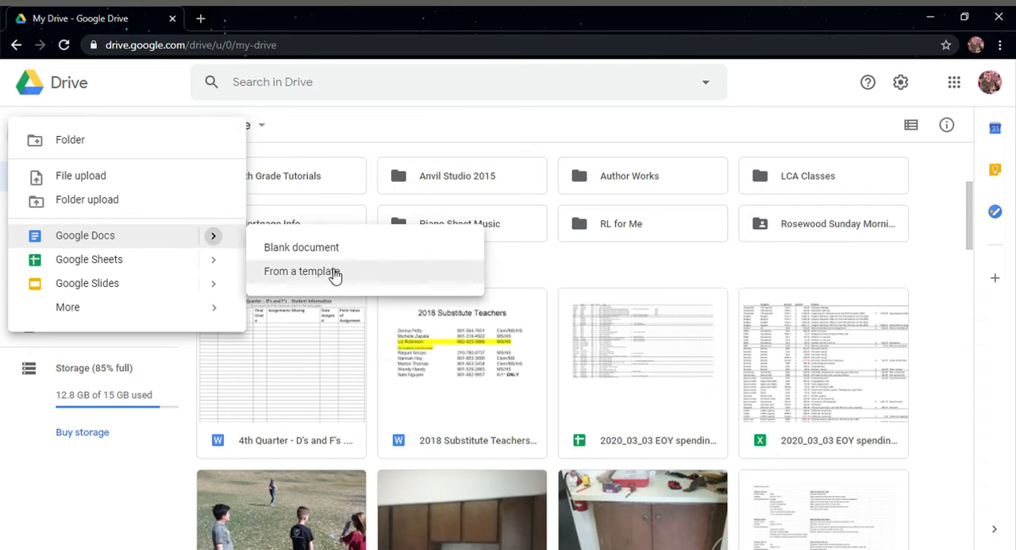
{"action": "left_click", "coordinate": [328, 251]}
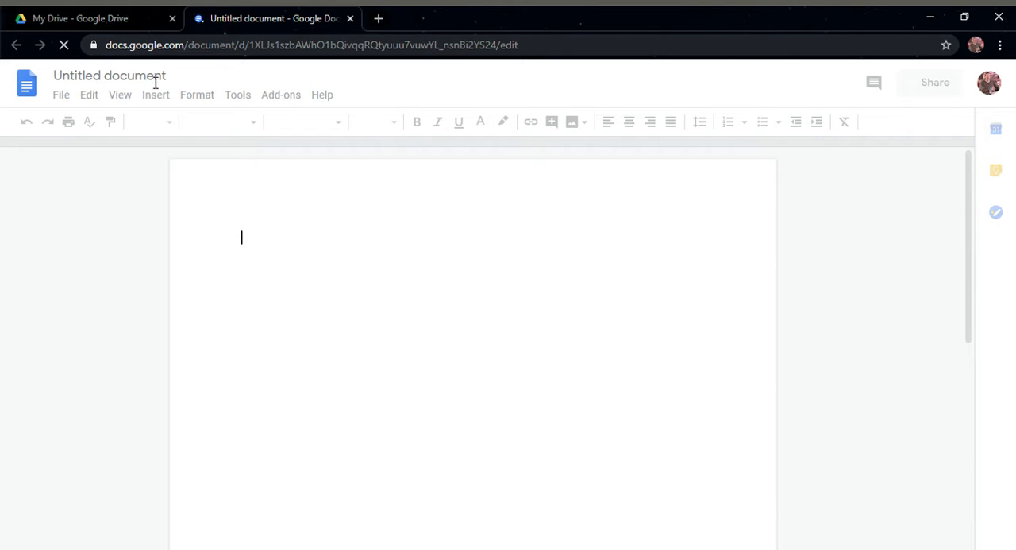
Rename the untitled document to the author's title and name followed by "-- Research Paper"
{"action": "left_click", "coordinate": [150, 77]}
{"action": "left_click", "coordinate": [171, 77]}
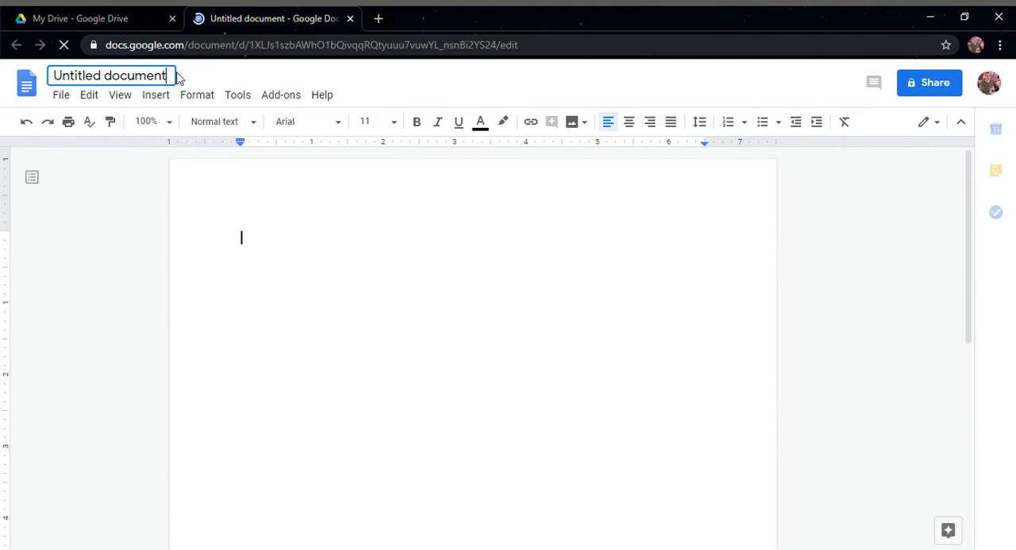
{"action": "key", "text": "BackSpace"}
{"action": "key", "text": "BackSpace"}
{"action": "key", "text": "BackSpace"}
{"action": "key", "text": "BackSpace"}
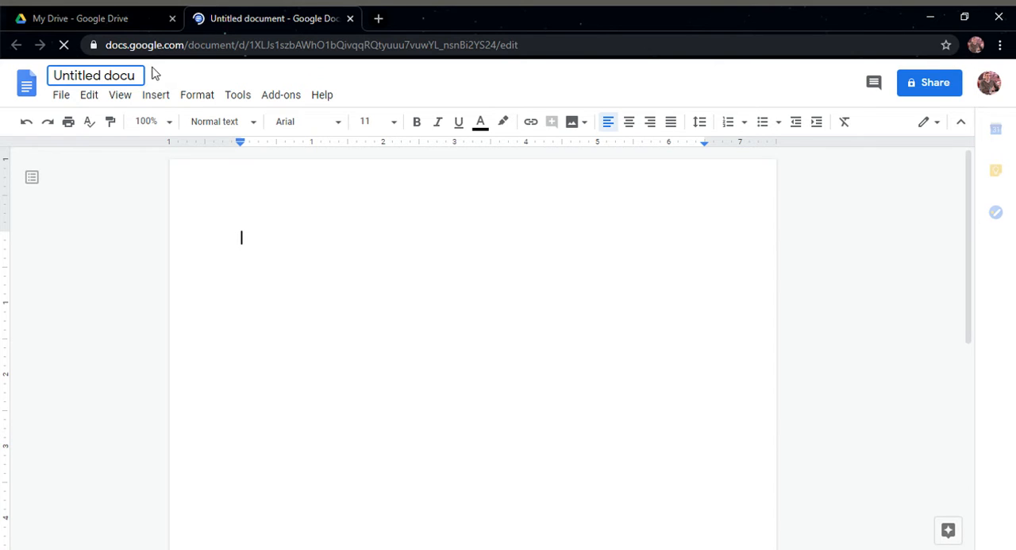
{"action": "key", "text": "BackSpace"}
{"action": "key", "text": "BackSpace"}
{"action": "key", "text": "BackSpace"}
{"action": "key", "text": "BackSpace"}
{"action": "key", "text": "BackSpace"}
{"action": "key", "text": "BackSpace"}
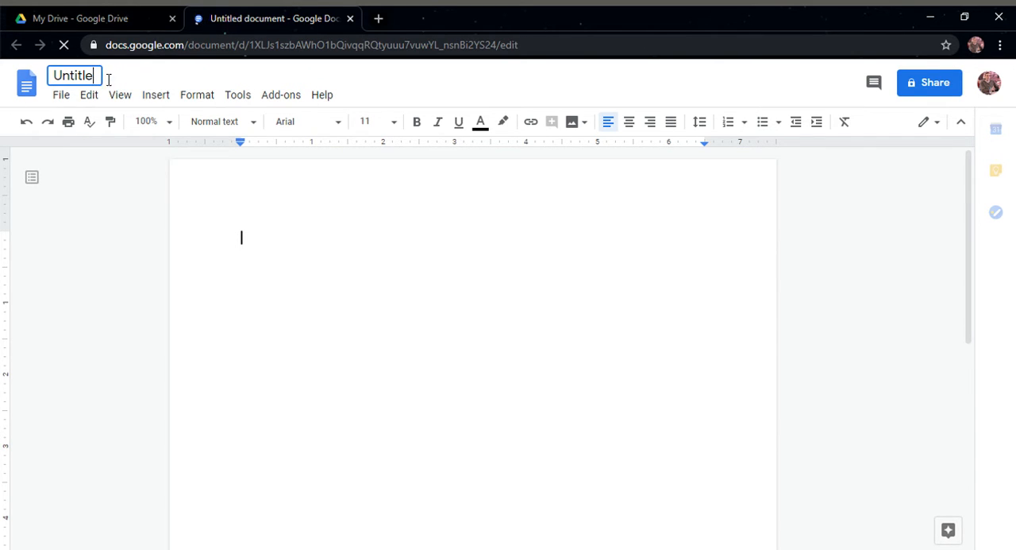
{"action": "key", "text": "Left"}
{"action": "key", "text": "BackSpace"}
{"action": "key", "text": "BackSpace"}
{"action": "key", "text": "BackSpace"}
{"action": "key", "text": "BackSpace"}
{"action": "key", "text": "BackSpace"}
{"action": "key", "text": "BackSpace"}
{"action": "key", "text": "BackSpace"}
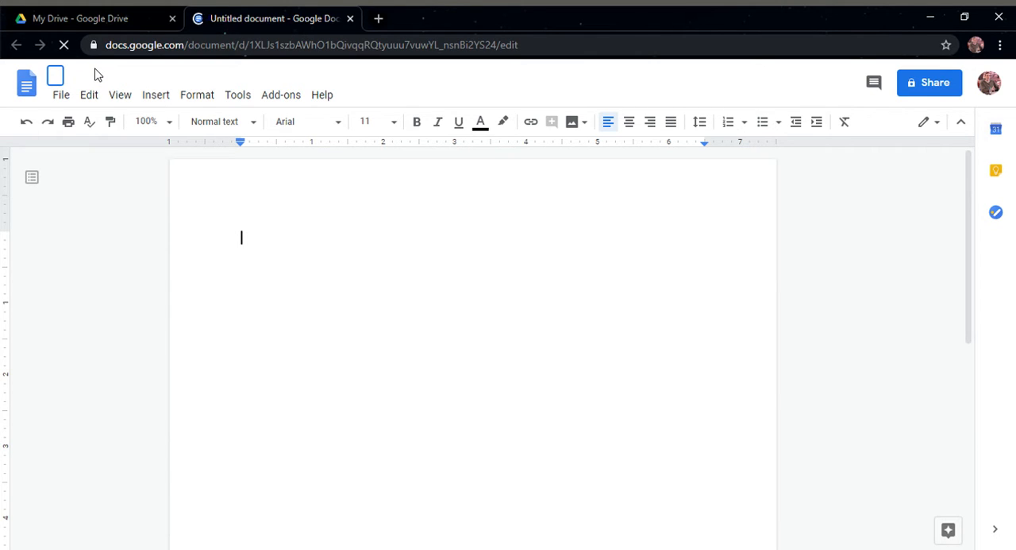
{"action": "type", "text": "Coach Lambert "}
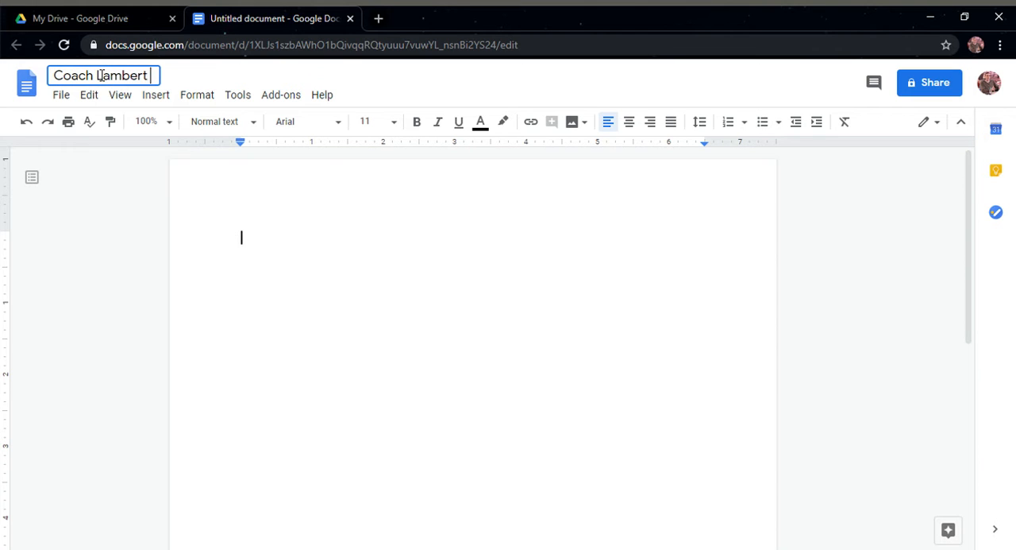
{"action": "type", "text": "-- Research "}
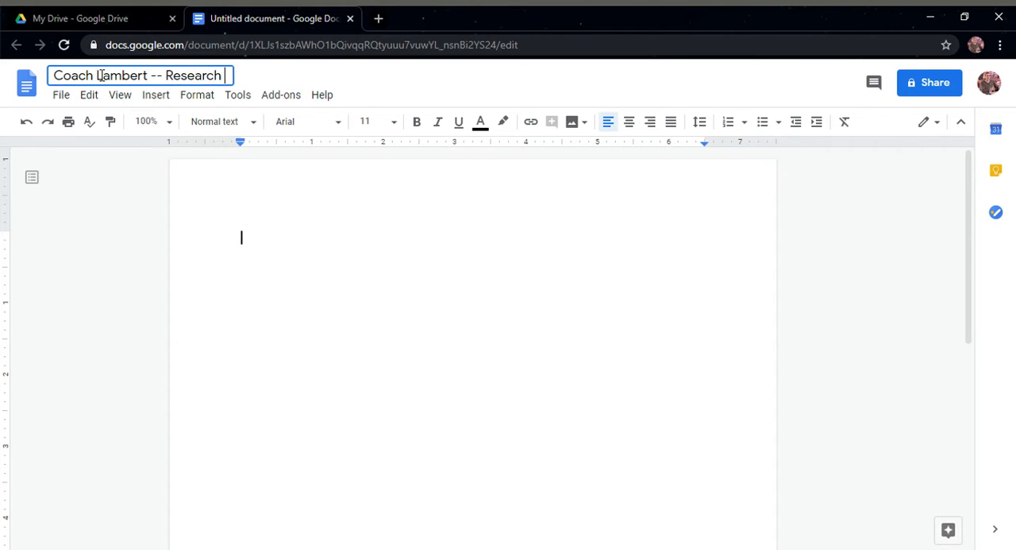
{"action": "type", "text": "Paper"}
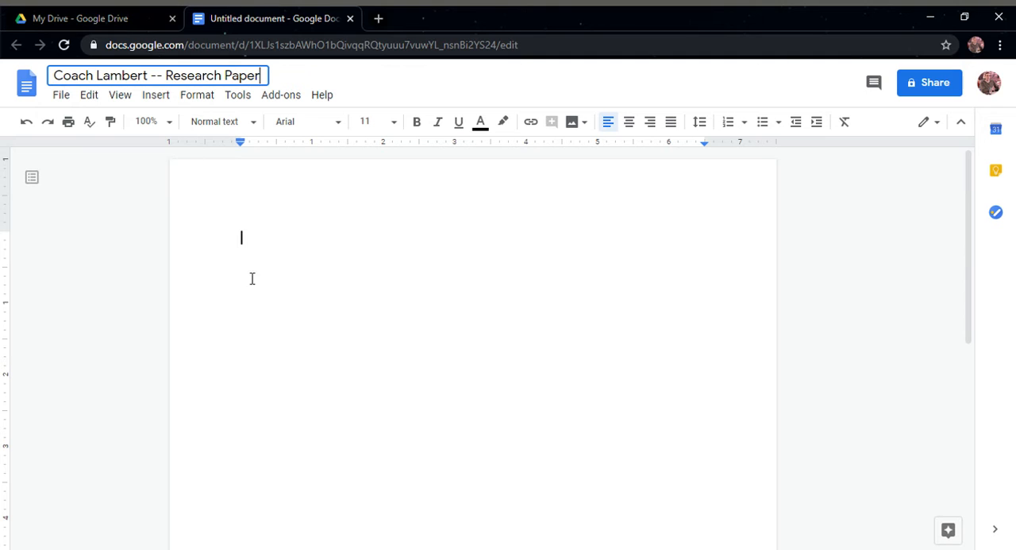
{"action": "key", "text": "Return"}
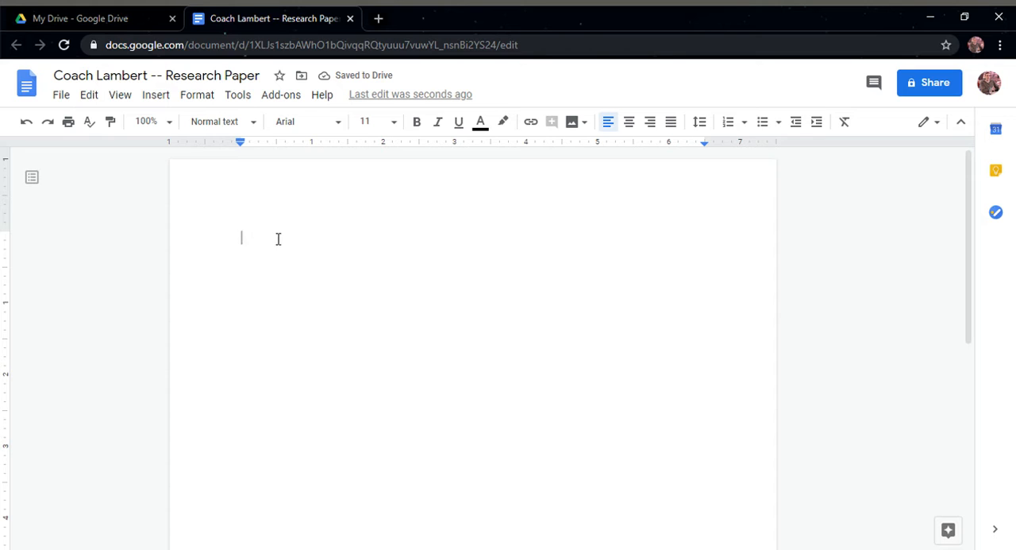
Open wikipedia.org in a new browser tab and go to the article on John Wesley, founder of the Methodist movement
{"action": "left_click", "coordinate": [378, 19]}
{"action": "type", "text": "w"}
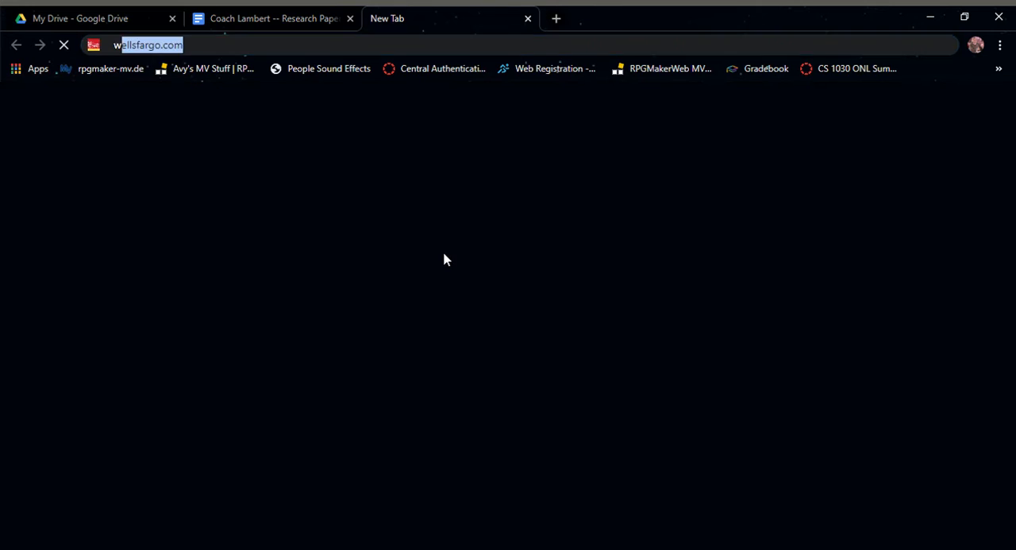
{"action": "type", "text": "ikipedia.org"}
{"action": "key", "text": "Return"}
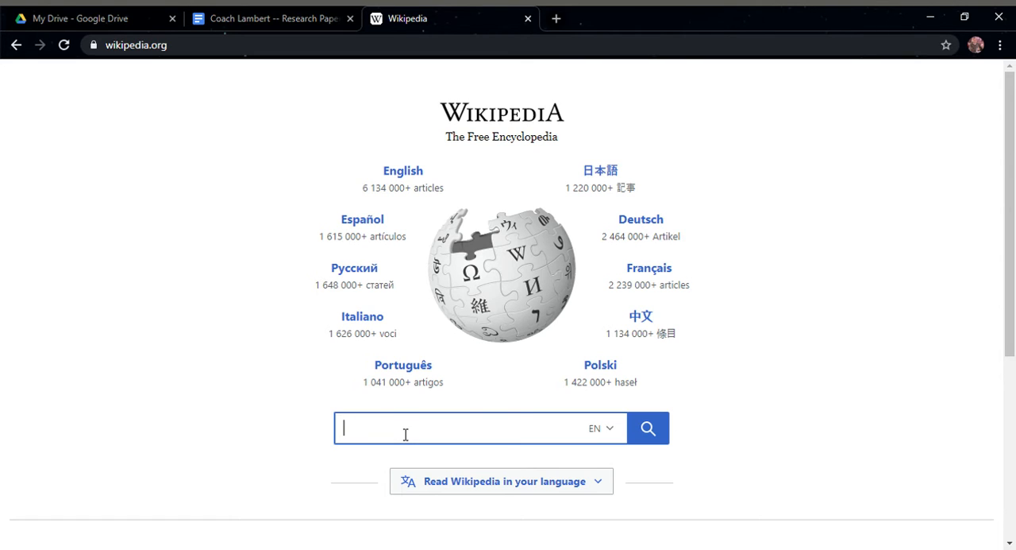
{"action": "type", "text": "john wesley"}
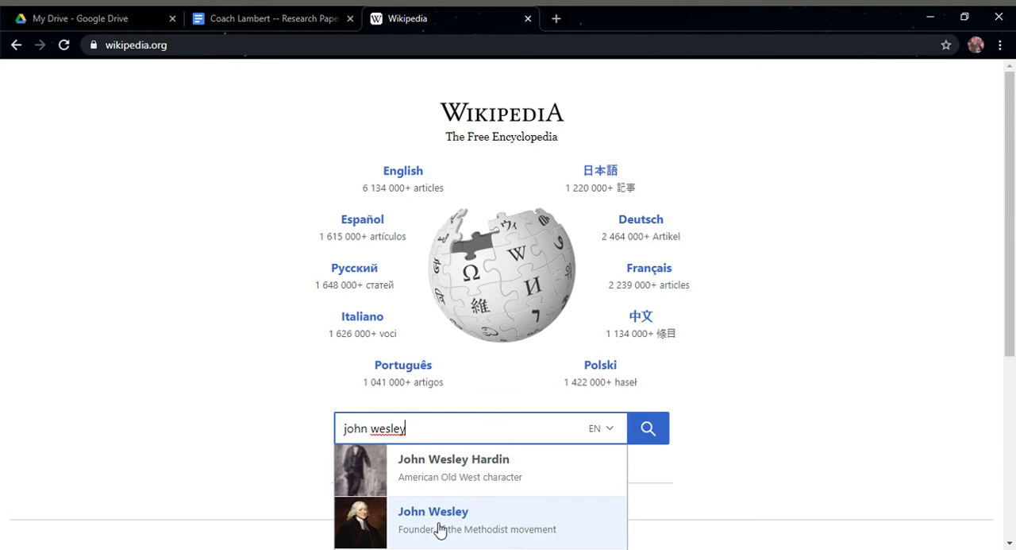
{"action": "left_click", "coordinate": [439, 529]}
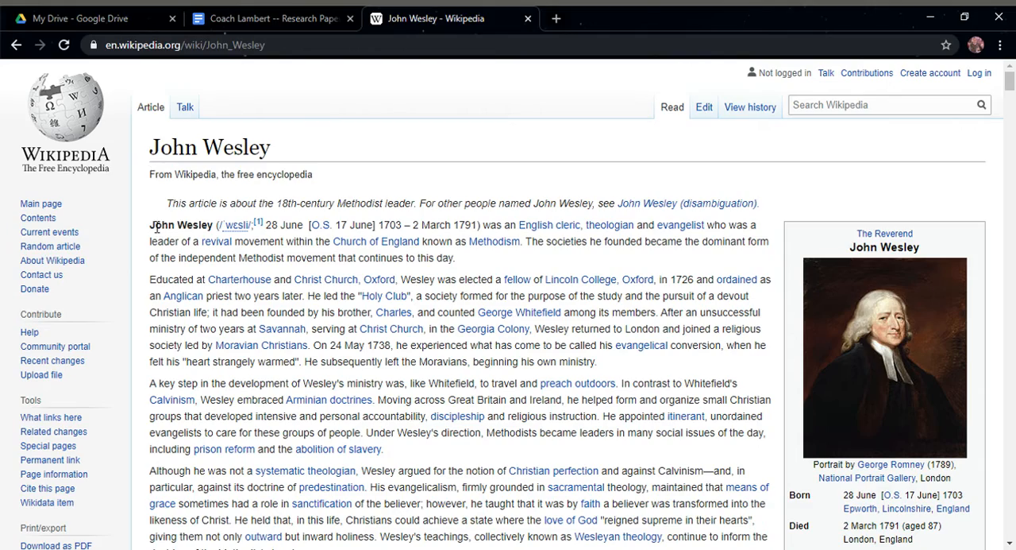
Copy the John Wesley article from its opening paragraph through the end of the Education introduction and paste it into the research paper document
{"action": "left_click_drag", "start_coordinate": [155, 225], "coordinate": [824, 409]}
{"action": "key", "text": "ctrl+c"}
{"action": "scroll", "coordinate": [586, 362], "scroll_direction": "down", "scroll_amount": 12}
{"action": "scroll", "coordinate": [604, 373], "scroll_direction": "down", "scroll_amount": 1}
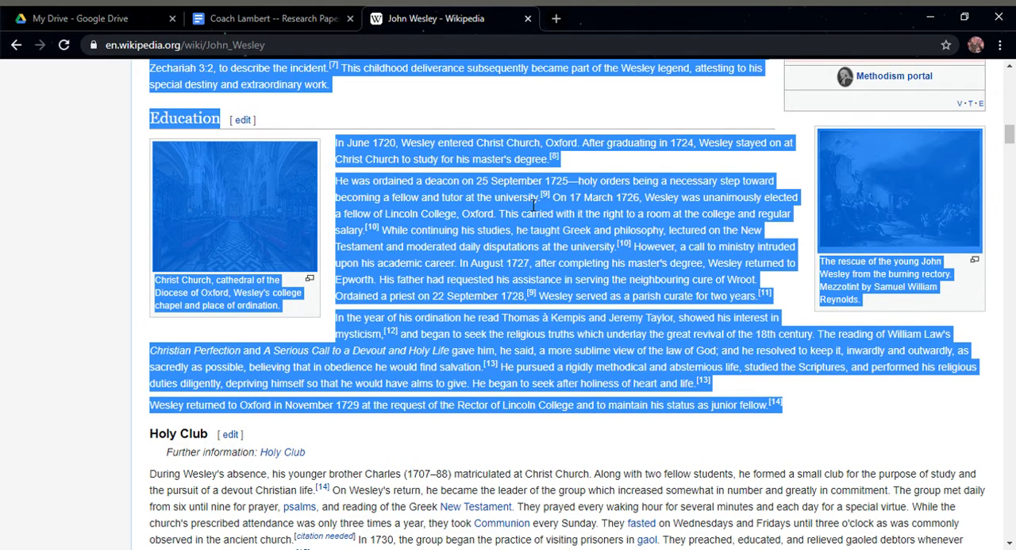
{"action": "left_click", "coordinate": [256, 13]}
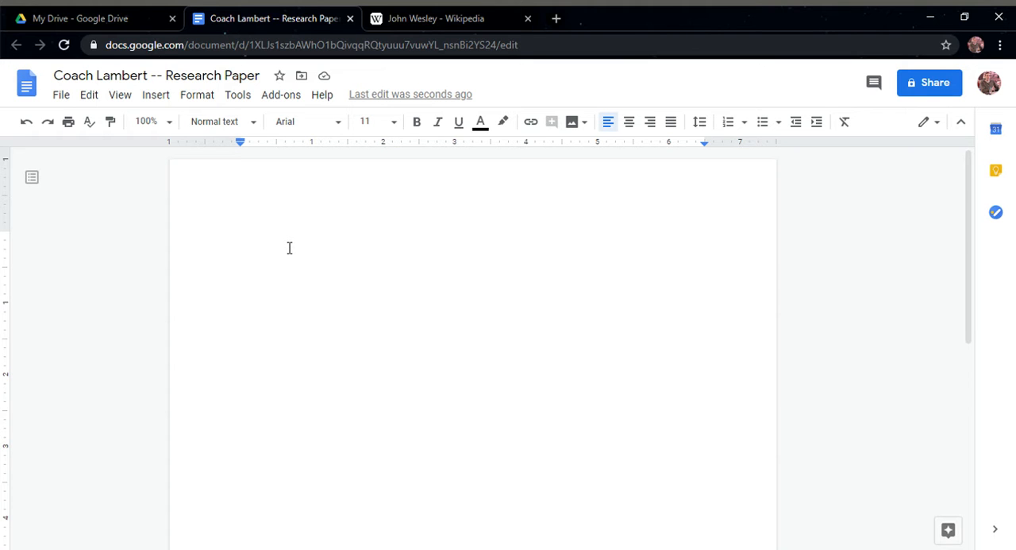
{"action": "left_click", "coordinate": [466, 13]}
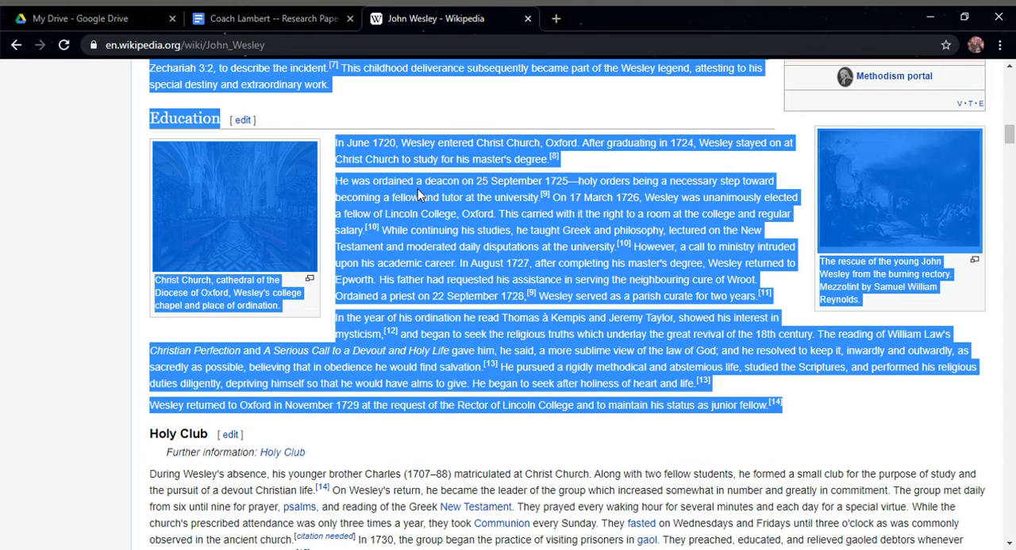
{"action": "left_click", "coordinate": [270, 16]}
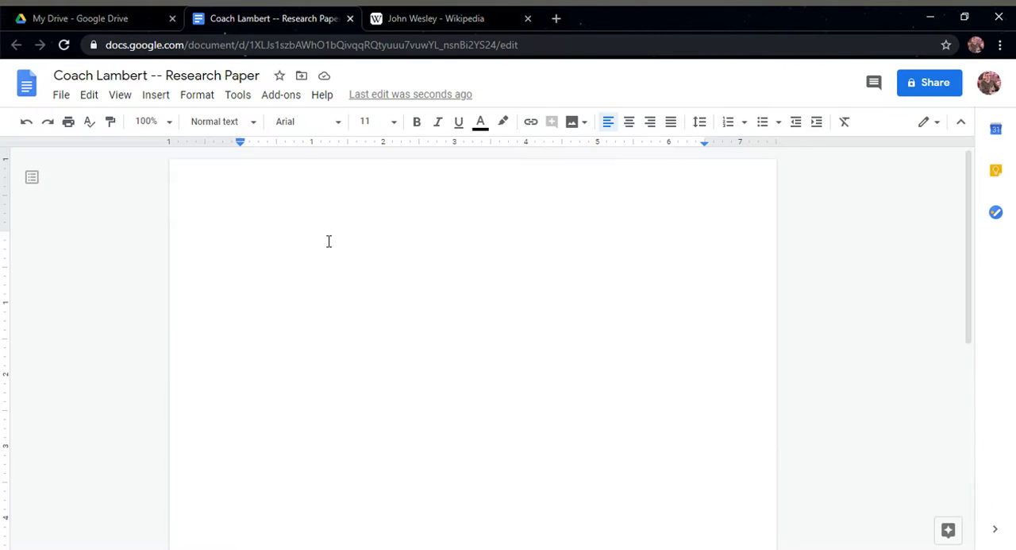
{"action": "key", "text": "ctrl+v"}
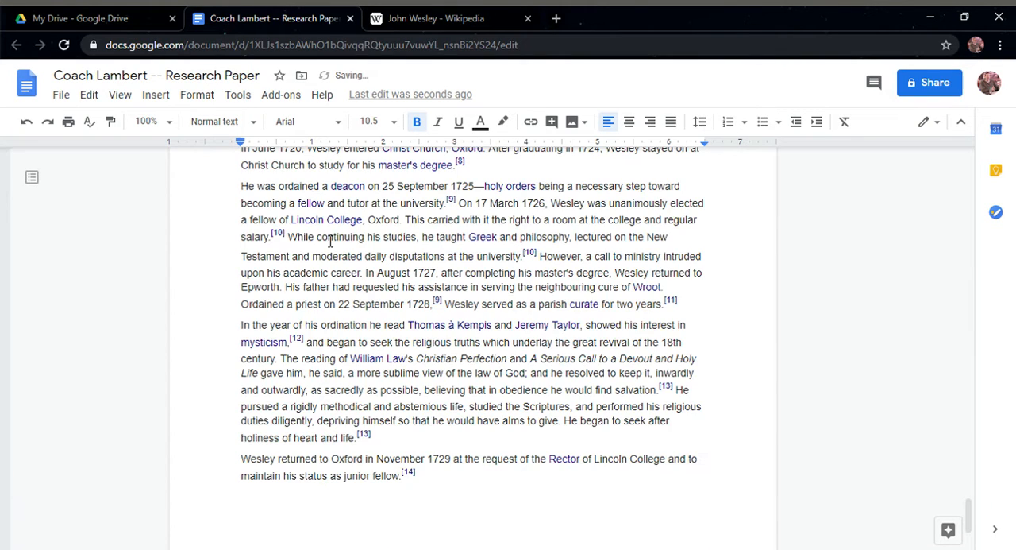
Delete the pasted Contents list together with the "Early life" heading that follows it
{"action": "scroll", "coordinate": [331, 270], "scroll_direction": "up", "scroll_amount": 10}
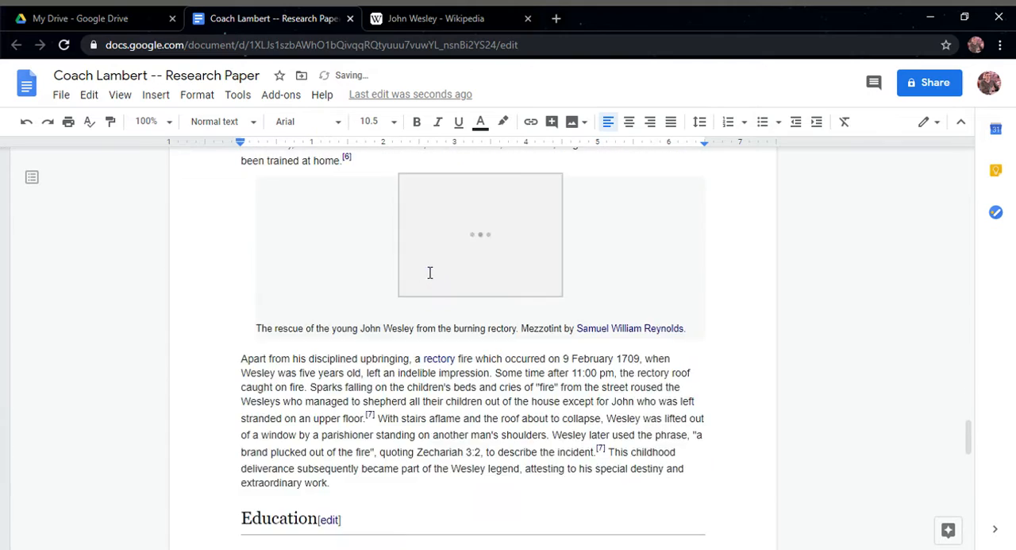
{"action": "scroll", "coordinate": [429, 272], "scroll_direction": "up", "scroll_amount": 20}
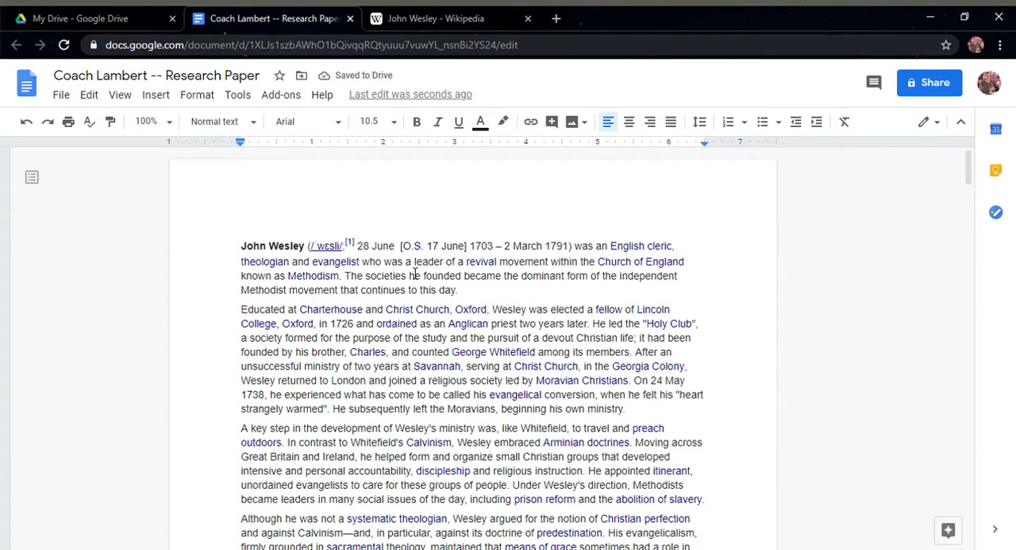
{"action": "left_click", "coordinate": [262, 246]}
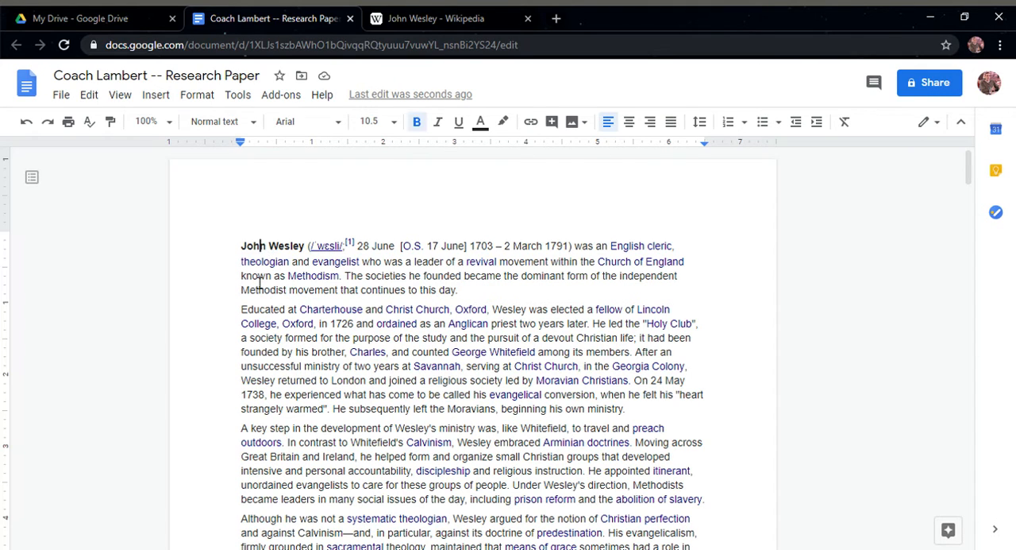
{"action": "scroll", "coordinate": [333, 300], "scroll_direction": "down", "scroll_amount": 4}
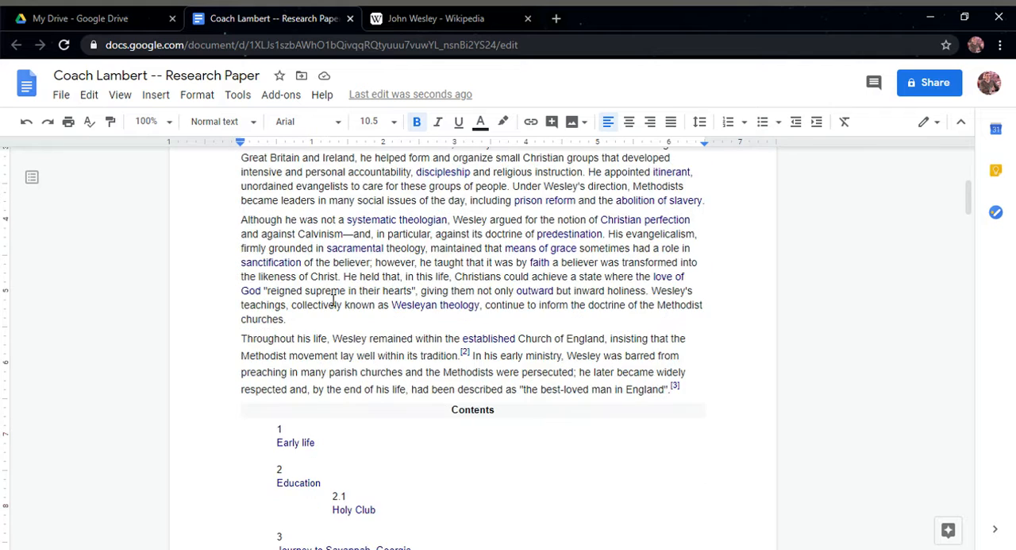
{"action": "scroll", "coordinate": [334, 300], "scroll_direction": "down", "scroll_amount": 2}
{"action": "left_click_drag", "start_coordinate": [452, 259], "coordinate": [385, 440]}
{"action": "scroll", "coordinate": [485, 386], "scroll_direction": "down", "scroll_amount": 11}
{"action": "scroll", "coordinate": [463, 417], "scroll_direction": "down", "scroll_amount": 4}
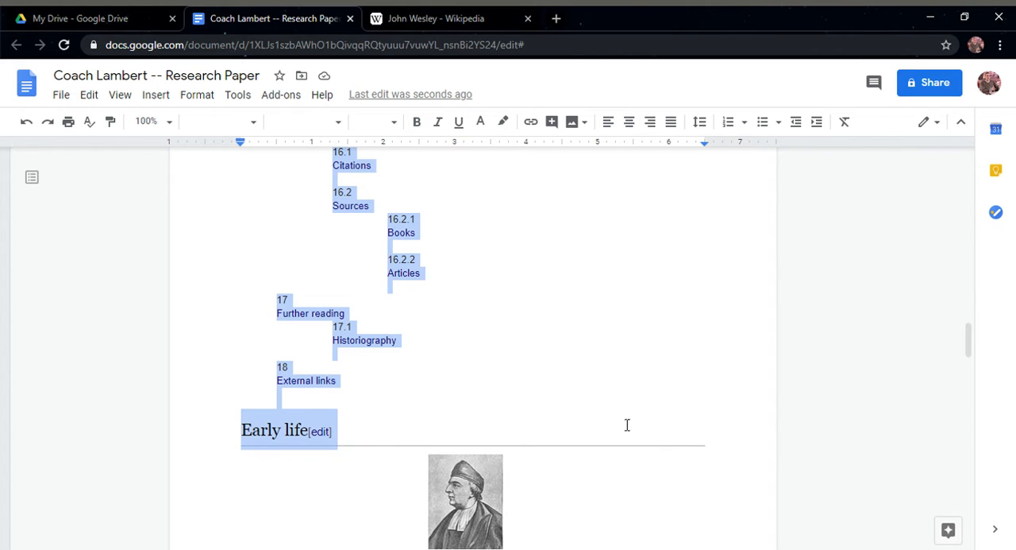
{"action": "scroll", "coordinate": [429, 293], "scroll_direction": "up", "scroll_amount": 10}
{"action": "key", "text": "BackSpace"}
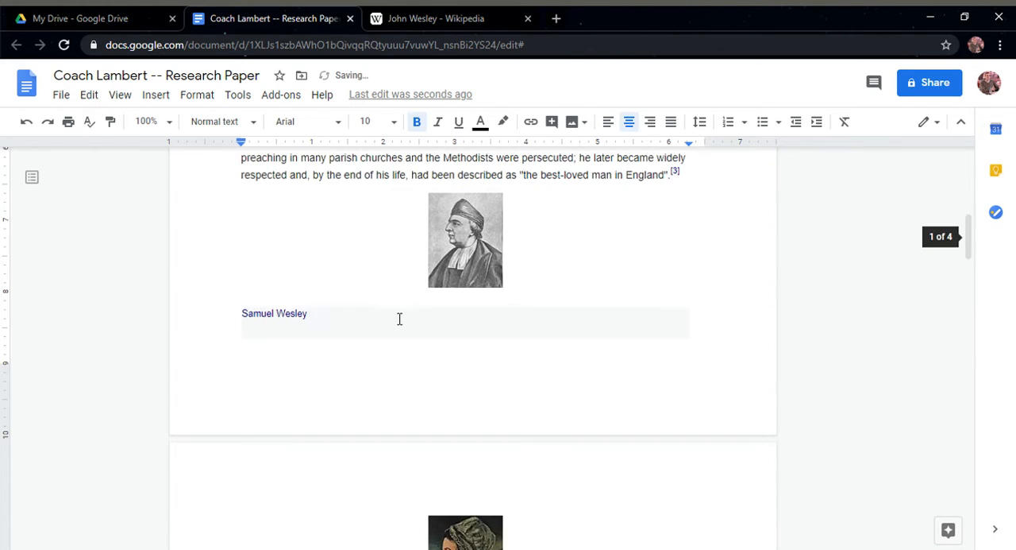
Remove the Samuel Wesley and Susanna Wesley portraits with their captions, and the empty line left before "John Wesley was born in 1703"
{"action": "scroll", "coordinate": [428, 318], "scroll_direction": "up", "scroll_amount": 5}
{"action": "left_click", "coordinate": [470, 463]}
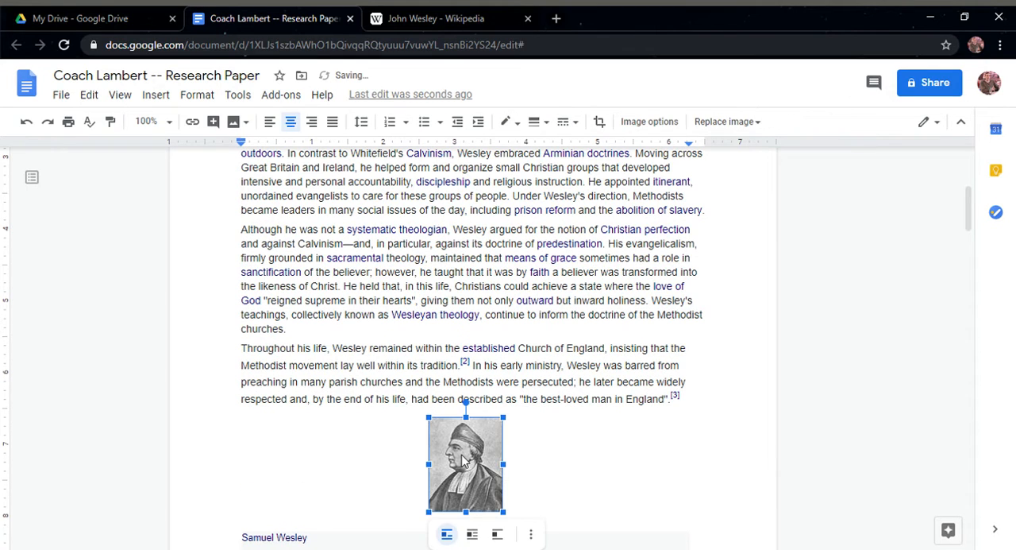
{"action": "key", "text": "BackSpace"}
{"action": "scroll", "coordinate": [376, 381], "scroll_direction": "down", "scroll_amount": 2}
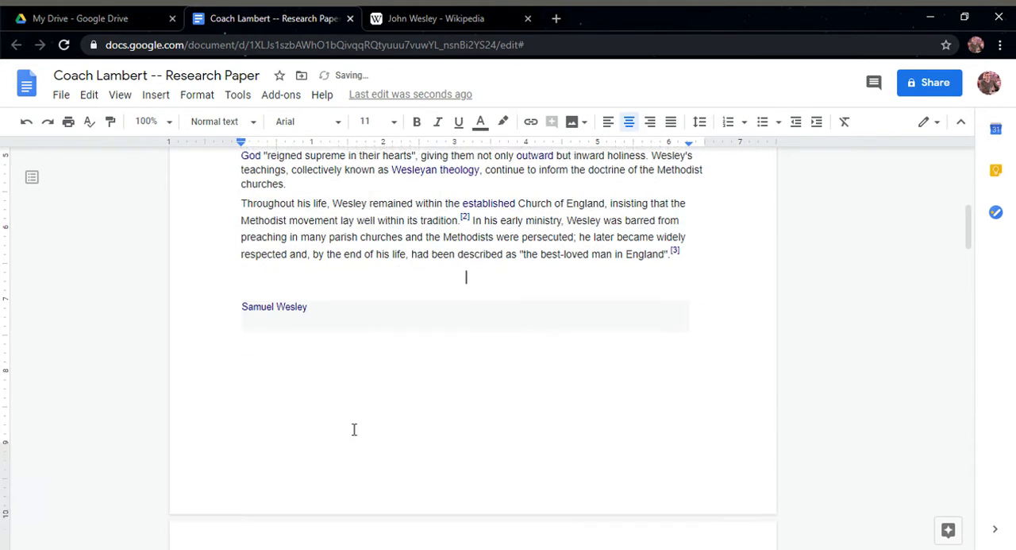
{"action": "left_click_drag", "start_coordinate": [247, 304], "coordinate": [517, 320]}
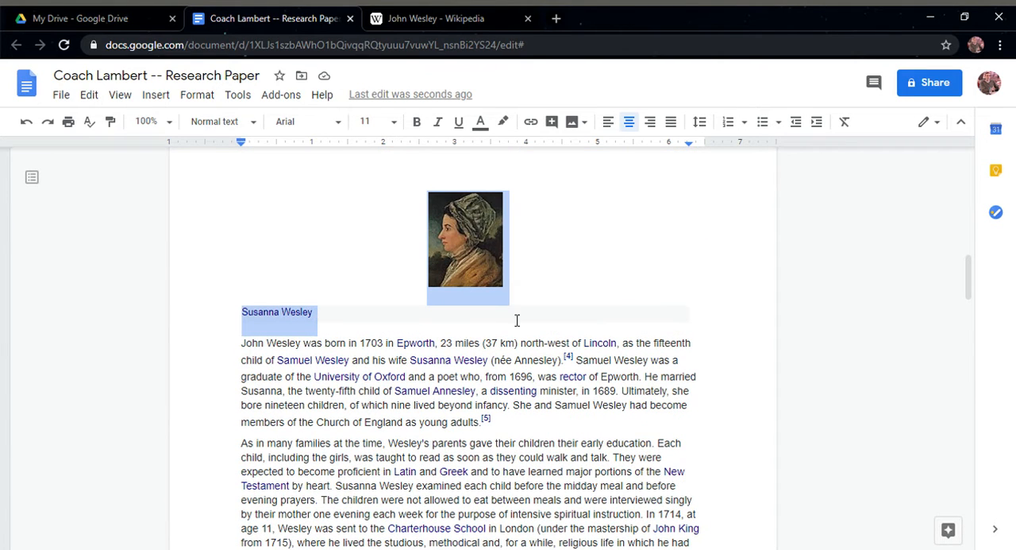
{"action": "key", "text": "Delete"}
{"action": "scroll", "coordinate": [349, 259], "scroll_direction": "up", "scroll_amount": 3}
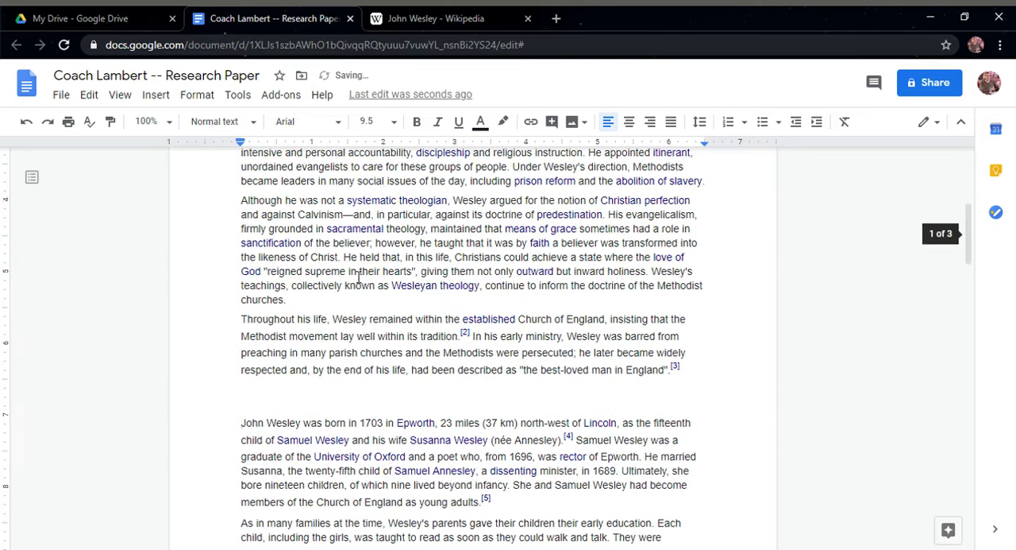
{"action": "left_click", "coordinate": [348, 402]}
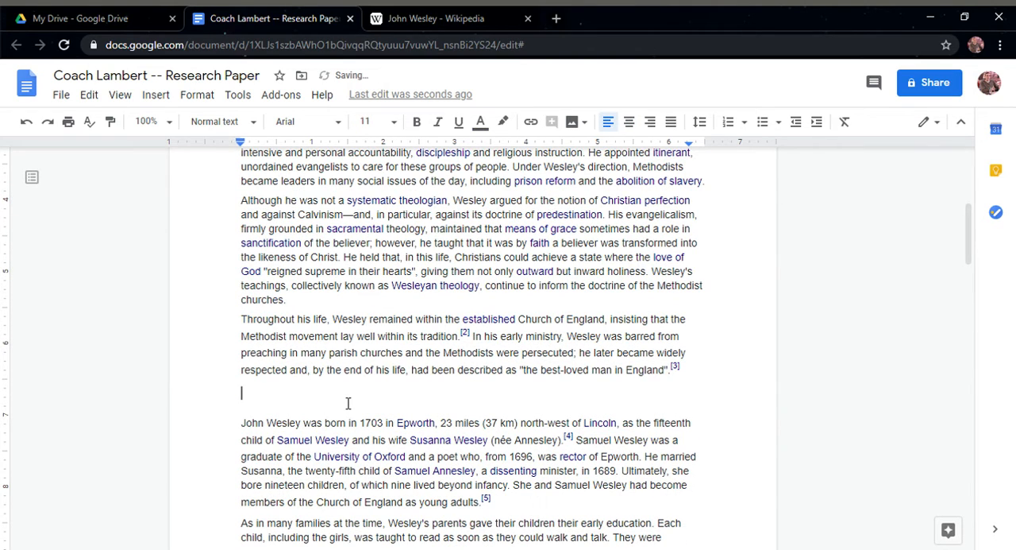
{"action": "key", "text": "BackSpace"}
Delete the burning rectory rescue picture and its caption
{"action": "scroll", "coordinate": [354, 334], "scroll_direction": "down", "scroll_amount": 3}
{"action": "scroll", "coordinate": [353, 335], "scroll_direction": "down", "scroll_amount": 4}
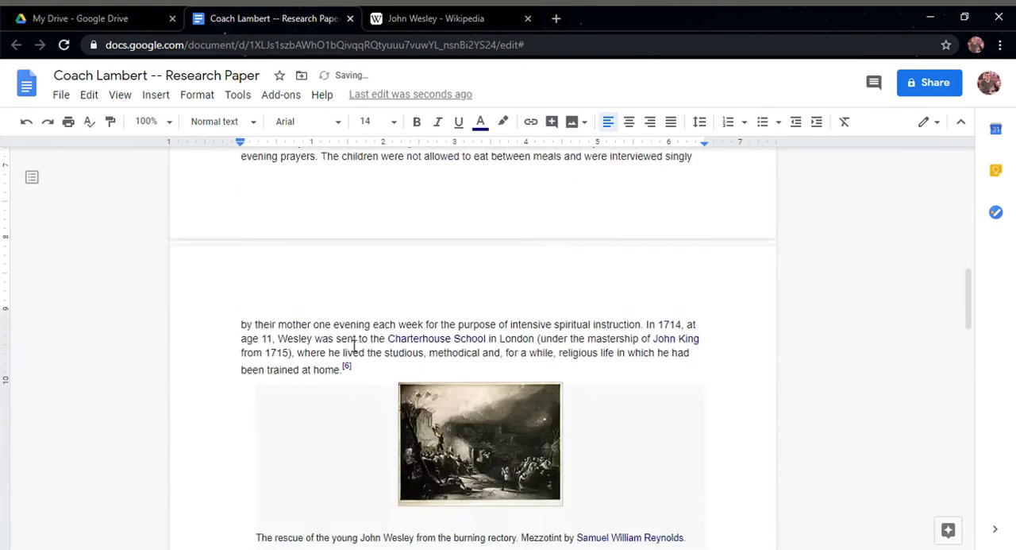
{"action": "left_click", "coordinate": [432, 334]}
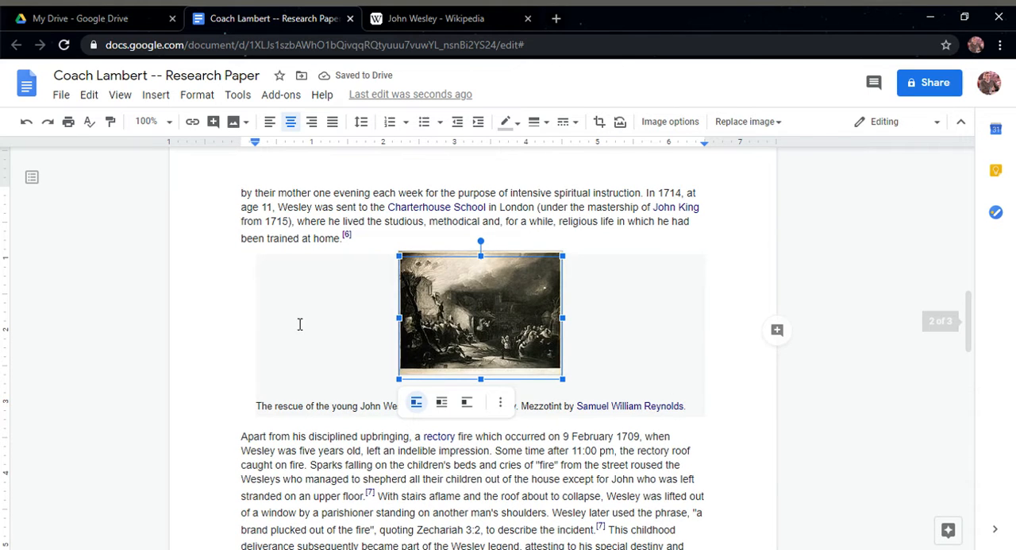
{"action": "key", "text": "Delete"}
{"action": "left_click_drag", "start_coordinate": [297, 277], "coordinate": [735, 302]}
{"action": "key", "text": "Delete"}
Delete the "Education" heading along with the Christ Church cathedral picture and its caption
{"action": "scroll", "coordinate": [331, 336], "scroll_direction": "down", "scroll_amount": 2}
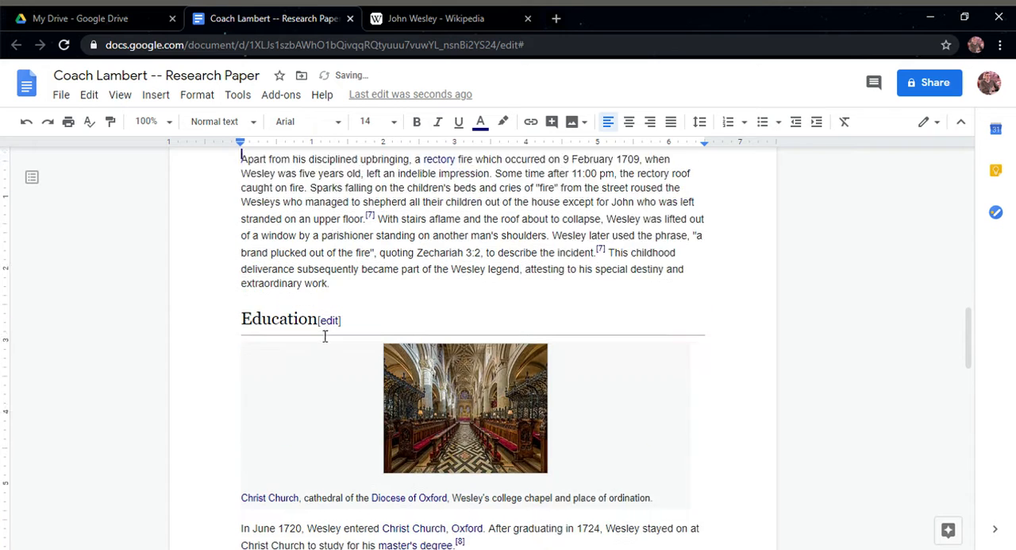
{"action": "left_click_drag", "start_coordinate": [244, 280], "coordinate": [707, 453]}
{"action": "key", "text": "Delete"}
{"action": "scroll", "coordinate": [365, 308], "scroll_direction": "down", "scroll_amount": 3}
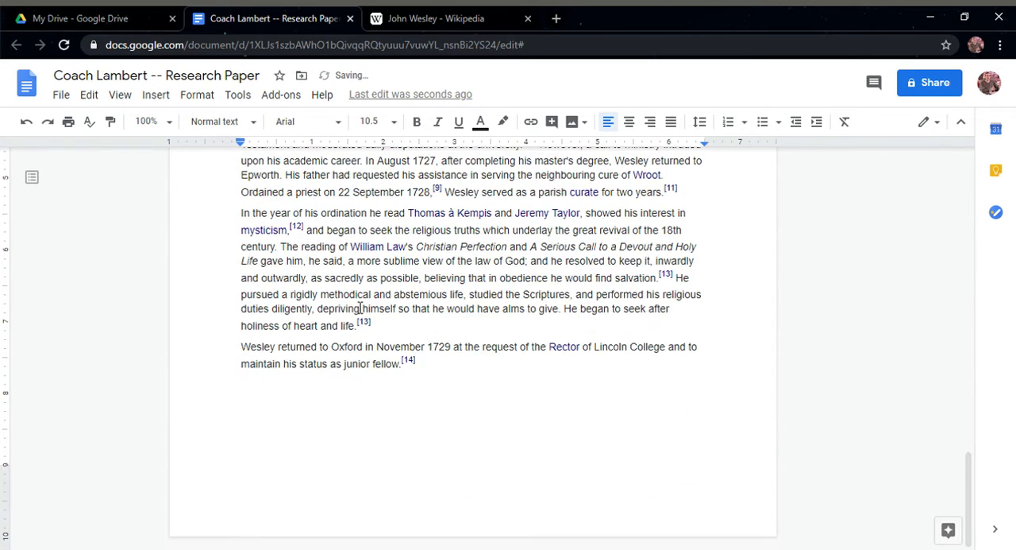
Change the font of the entire document text to Times New Roman
{"action": "scroll", "coordinate": [357, 365], "scroll_direction": "up", "scroll_amount": 6}
{"action": "scroll", "coordinate": [378, 365], "scroll_direction": "up", "scroll_amount": 9}
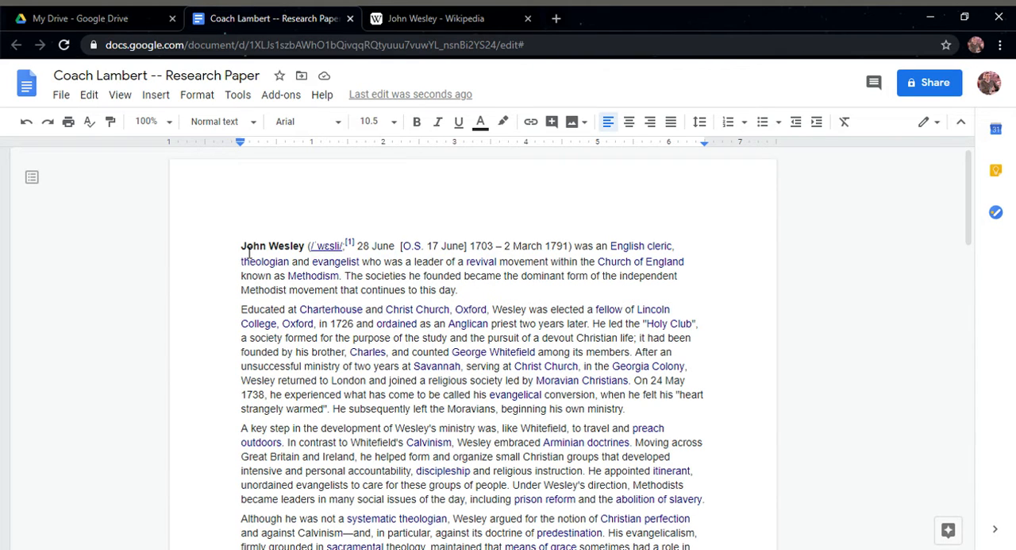
{"action": "left_click_drag", "start_coordinate": [243, 247], "coordinate": [546, 387]}
{"action": "scroll", "coordinate": [553, 434], "scroll_direction": "down", "scroll_amount": 15}
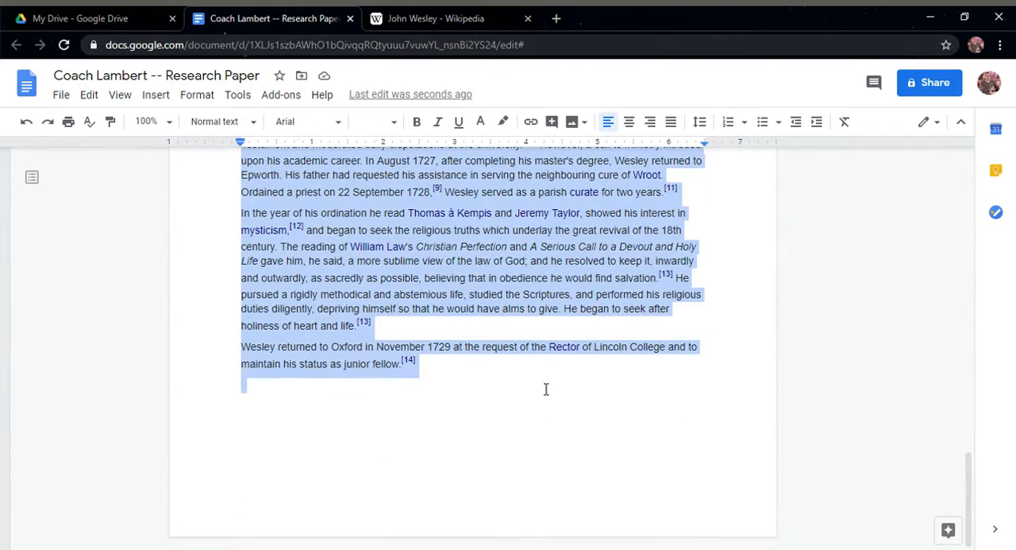
{"action": "left_click", "coordinate": [342, 126]}
{"action": "scroll", "coordinate": [370, 404], "scroll_direction": "down", "scroll_amount": 3}
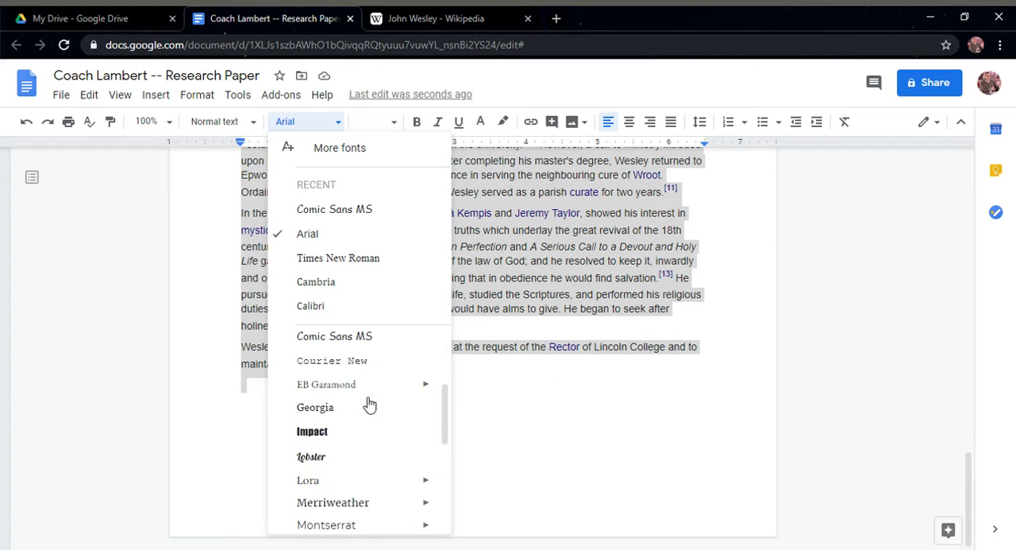
{"action": "scroll", "coordinate": [373, 468], "scroll_direction": "down", "scroll_amount": 3}
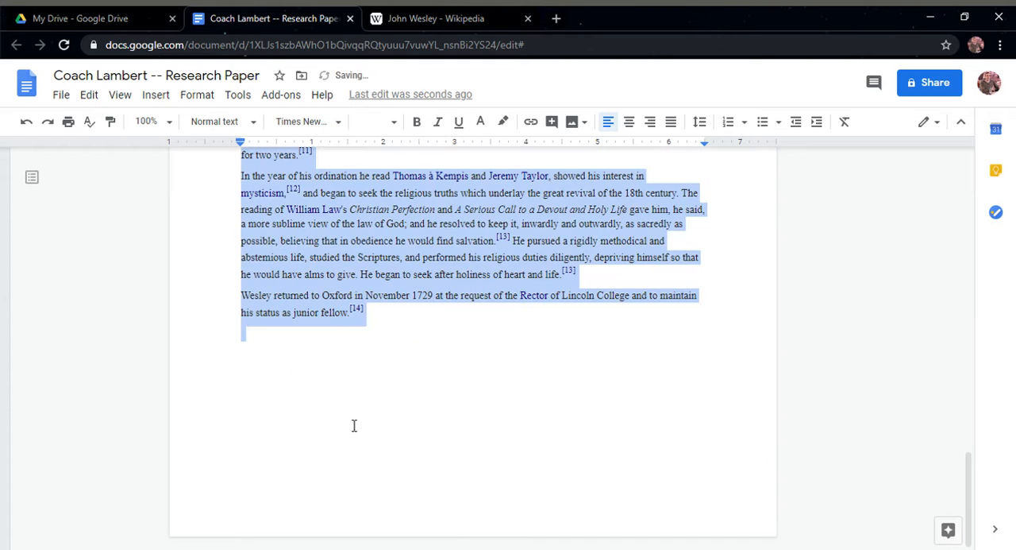
Set the font size of the entire text to 12
{"action": "scroll", "coordinate": [317, 276], "scroll_direction": "up", "scroll_amount": 5}
{"action": "scroll", "coordinate": [323, 268], "scroll_direction": "up", "scroll_amount": 10}
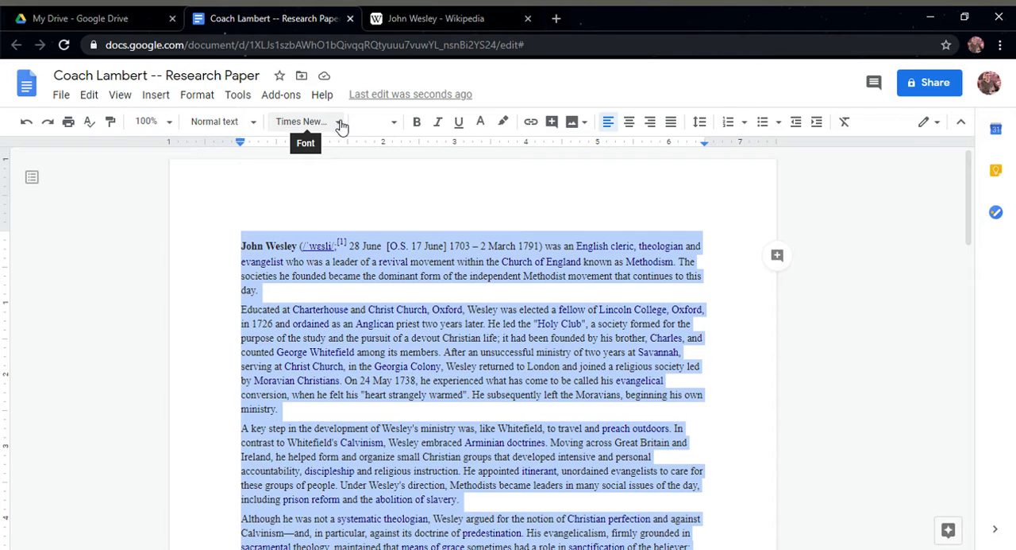
{"action": "left_click", "coordinate": [394, 123]}
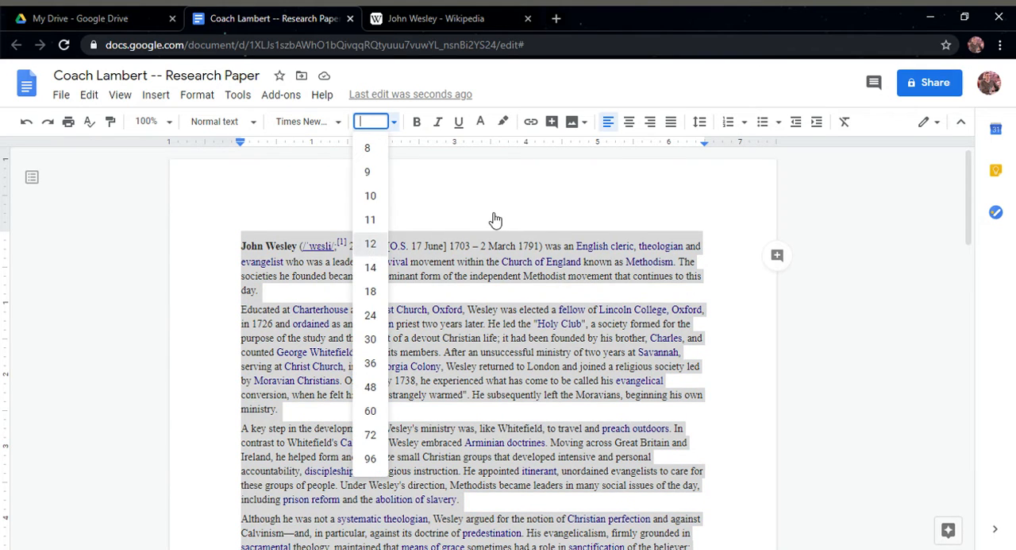
{"action": "type", "text": "12"}
{"action": "key", "text": "Return"}
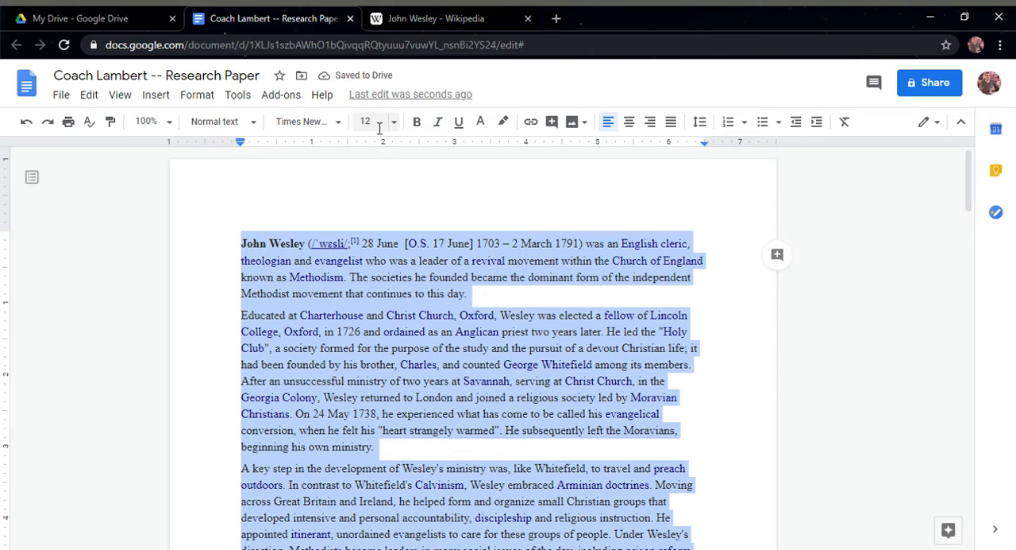
Remove the bold formatting from the entire text, including the opening "John Wesley", and clear the selection
{"action": "left_click", "coordinate": [420, 122]}
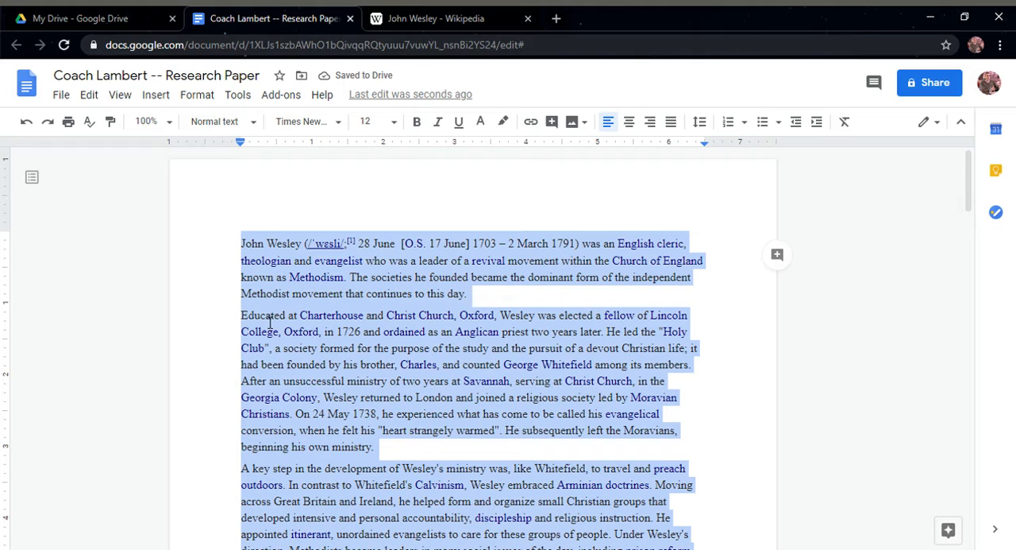
{"action": "scroll", "coordinate": [271, 321], "scroll_direction": "down", "scroll_amount": 4}
{"action": "scroll", "coordinate": [292, 311], "scroll_direction": "up", "scroll_amount": 3}
{"action": "scroll", "coordinate": [292, 312], "scroll_direction": "up", "scroll_amount": 1}
{"action": "left_click", "coordinate": [289, 245]}
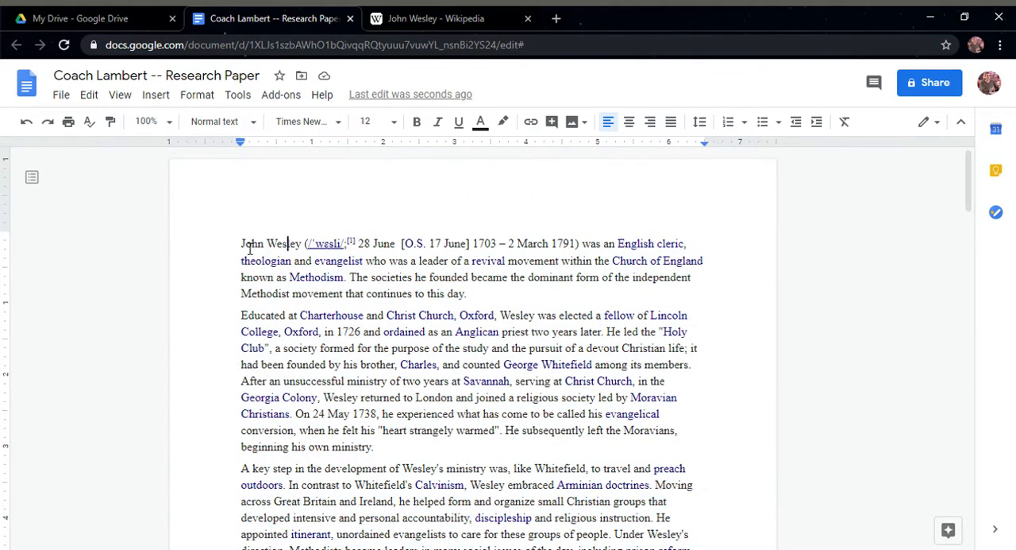
Set the line spacing of the entire document text to double
{"action": "left_click_drag", "start_coordinate": [241, 243], "coordinate": [560, 432]}
{"action": "scroll", "coordinate": [649, 487], "scroll_direction": "down", "scroll_amount": 14}
{"action": "scroll", "coordinate": [633, 451], "scroll_direction": "down", "scroll_amount": 7}
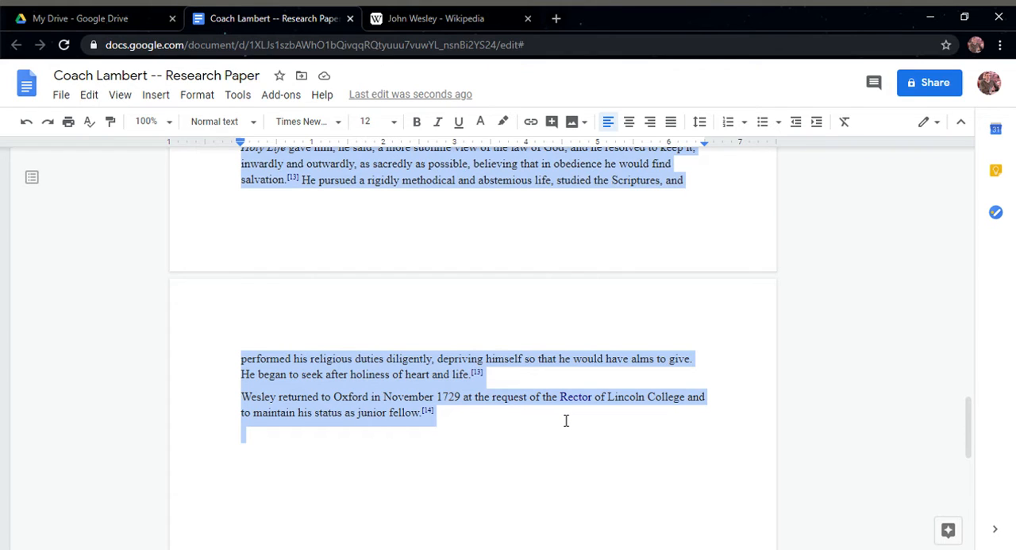
{"action": "left_click", "coordinate": [209, 101]}
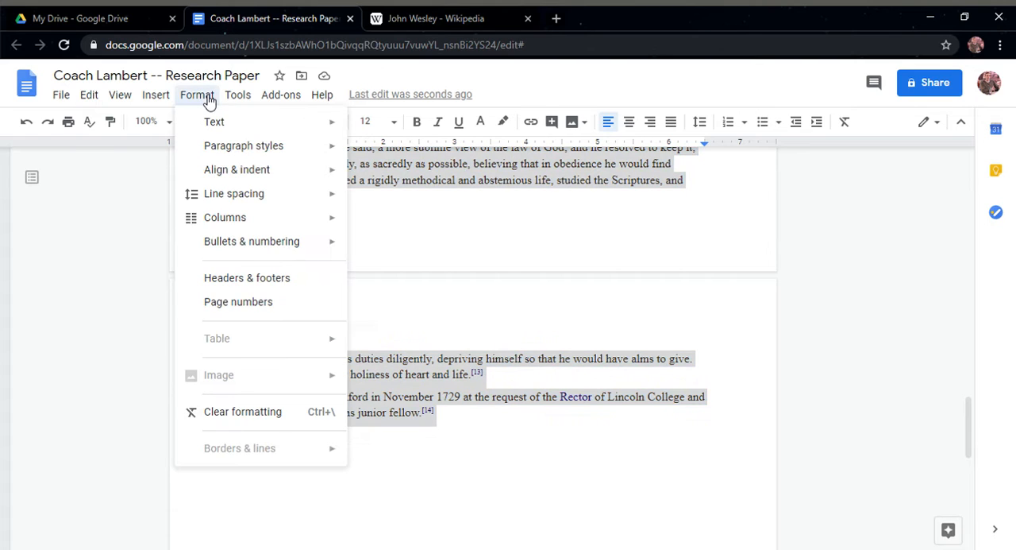
{"action": "mouse_move", "coordinate": [231, 204]}
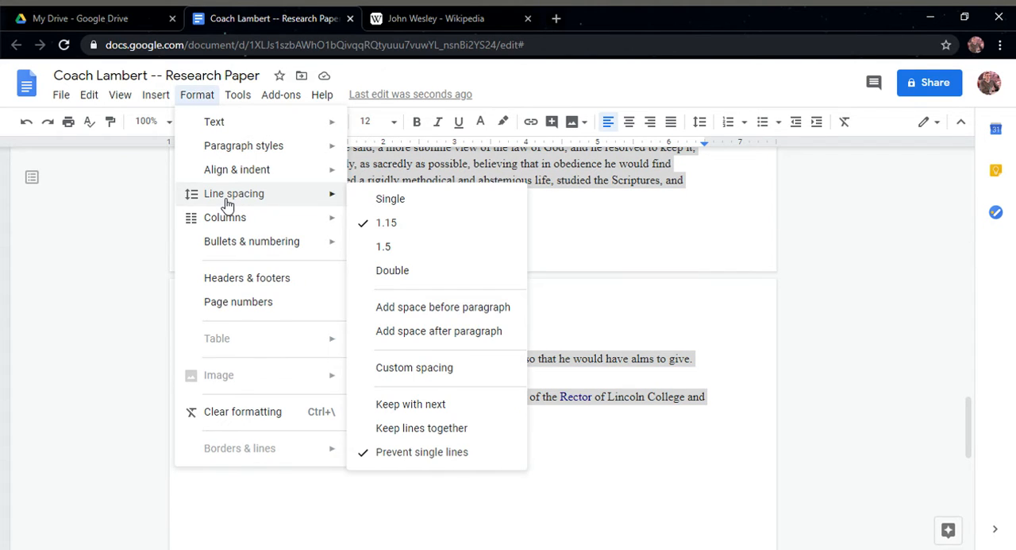
{"action": "left_click", "coordinate": [410, 274]}
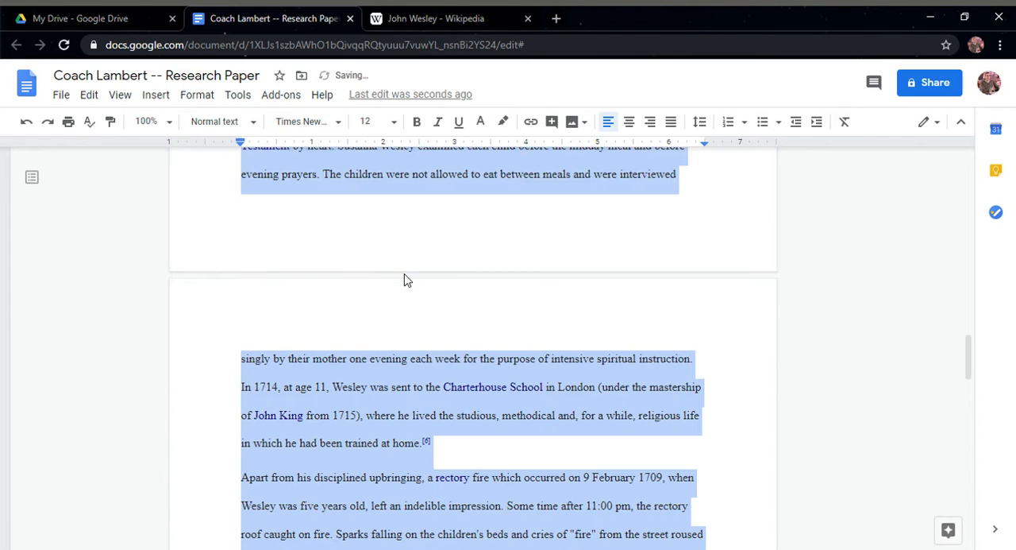
{"action": "left_click", "coordinate": [383, 179]}
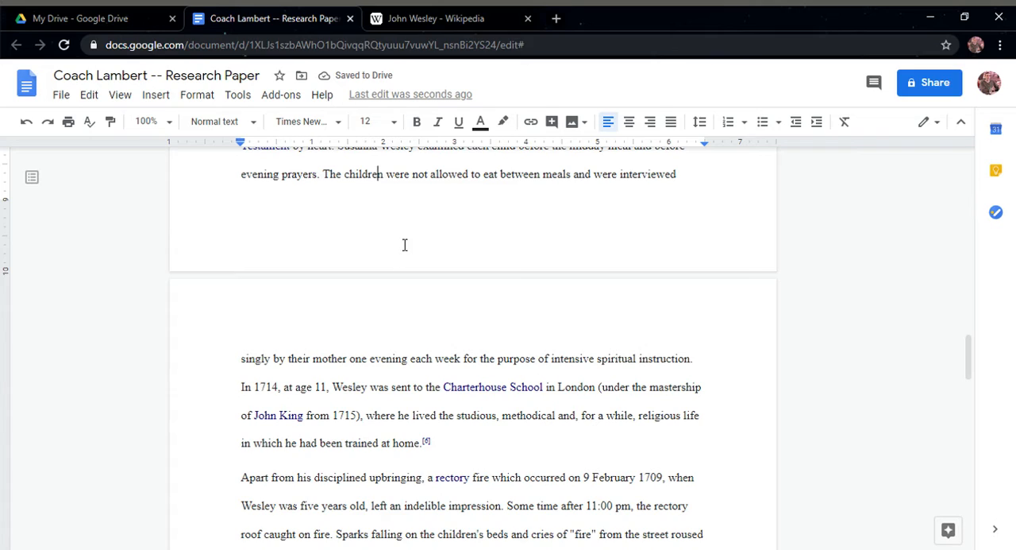
{"action": "scroll", "coordinate": [392, 259], "scroll_direction": "up", "scroll_amount": 15}
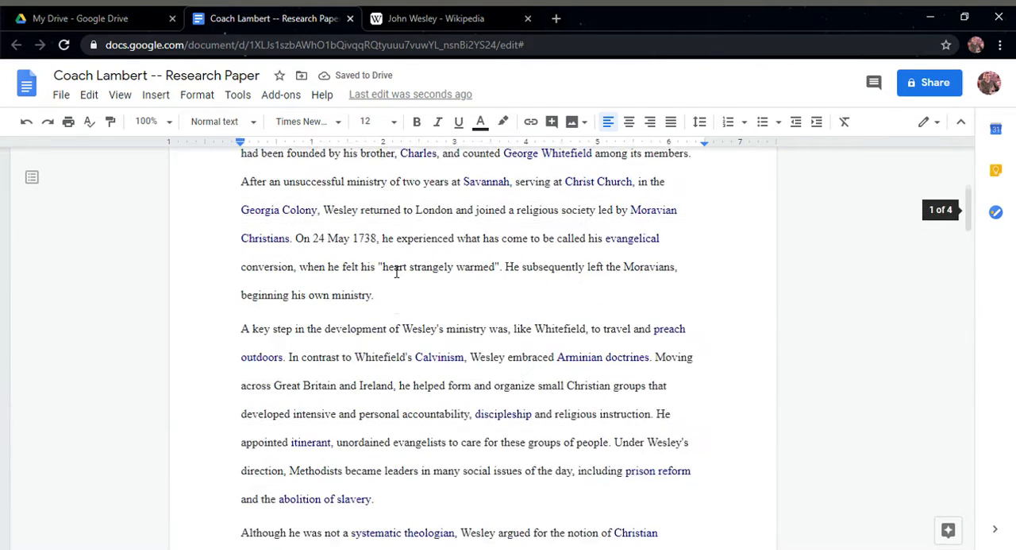
{"action": "scroll", "coordinate": [396, 272], "scroll_direction": "up", "scroll_amount": 4}
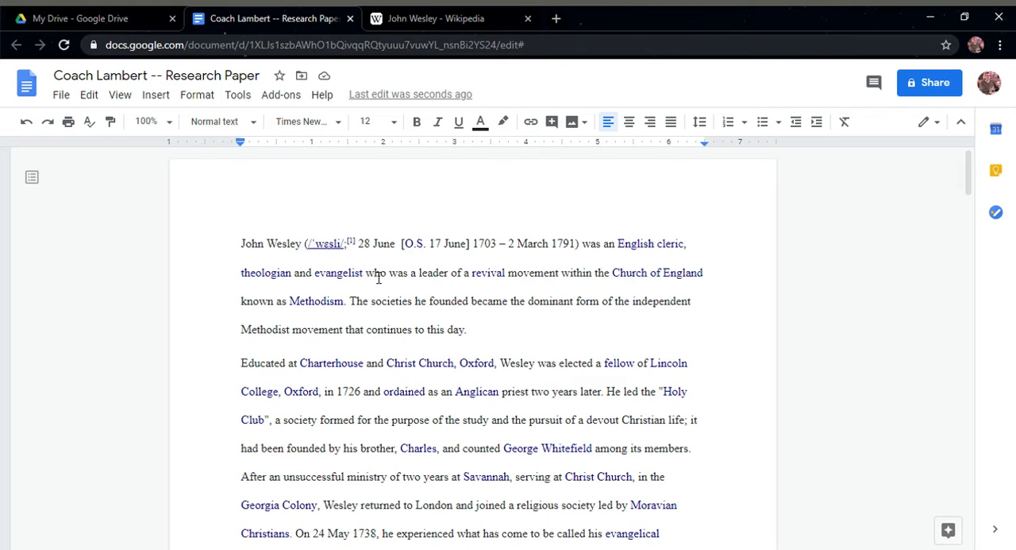
Push the opening "John Wesley" paragraph onto the second page by inserting blank lines above it
{"action": "left_click", "coordinate": [246, 248]}
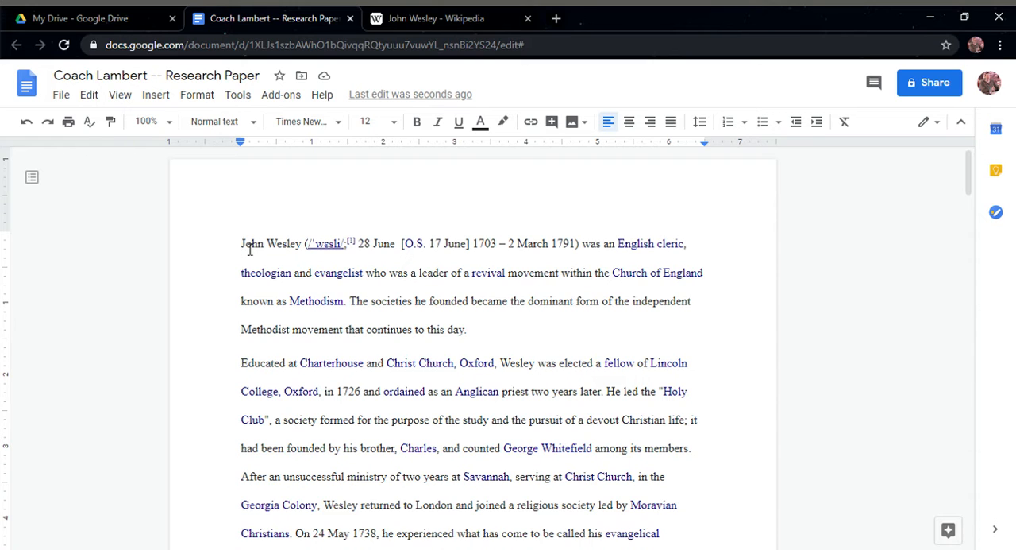
{"action": "key", "text": "Return"}
{"action": "key", "text": "Return"}
{"action": "key", "text": "Return"}
{"action": "key", "text": "Return"}
{"action": "key", "text": "Return"}
{"action": "key", "text": "Return"}
{"action": "key", "text": "Return"}
{"action": "key", "text": "Return"}
{"action": "key", "text": "Return"}
{"action": "key", "text": "Return"}
{"action": "key", "text": "Return"}
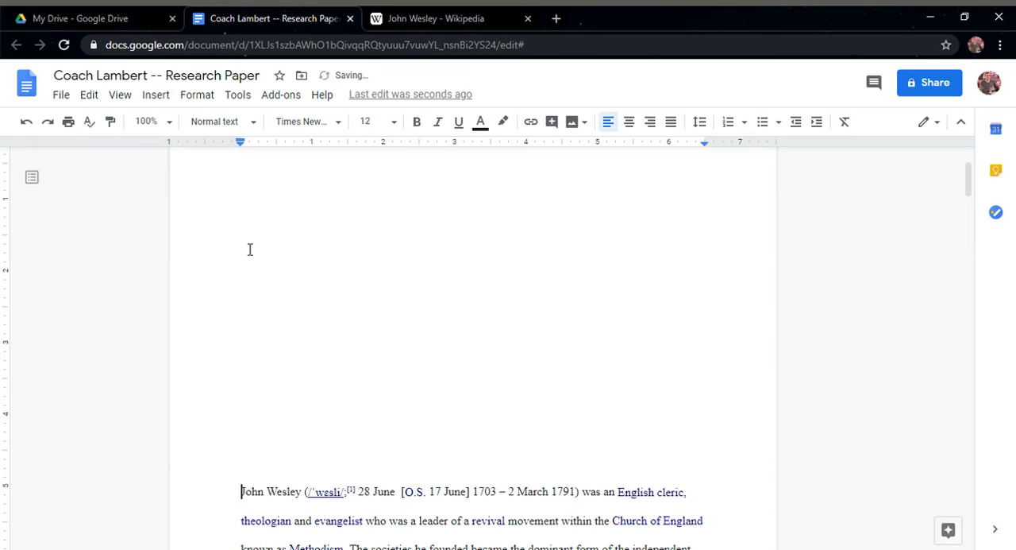
{"action": "key", "text": "Return"}
{"action": "key", "text": "Return"}
{"action": "key", "text": "Return"}
{"action": "key", "text": "Return"}
{"action": "key", "text": "Return"}
{"action": "key", "text": "Return"}
{"action": "key", "text": "Return"}
{"action": "key", "text": "Return"}
{"action": "key", "text": "Return"}
{"action": "key", "text": "Return"}
{"action": "key", "text": "Return"}
{"action": "key", "text": "Return"}
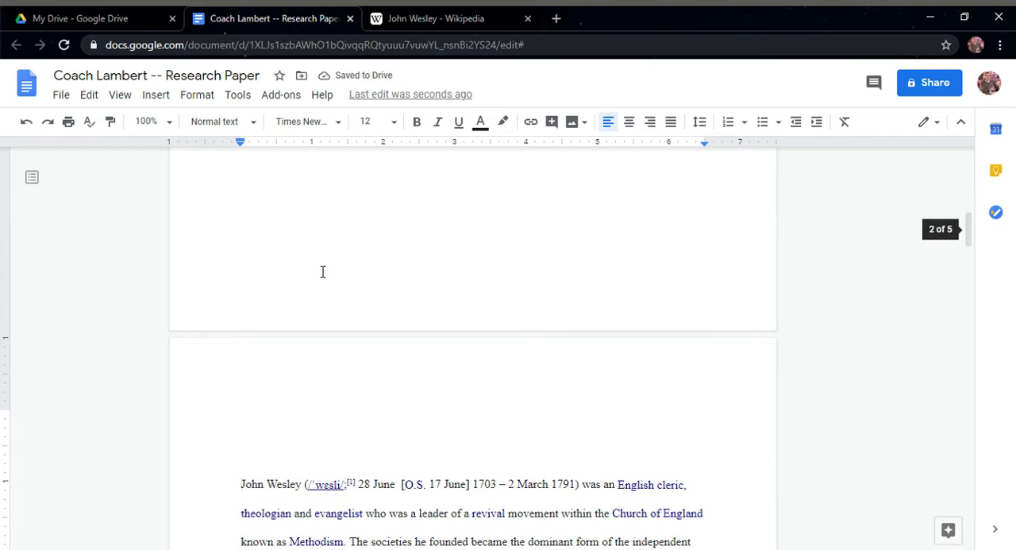
Remove the empty lines above the opening paragraph on the second page, keeping "John" spelled with its initial J
{"action": "scroll", "coordinate": [322, 272], "scroll_direction": "down", "scroll_amount": 1}
{"action": "left_click", "coordinate": [296, 320]}
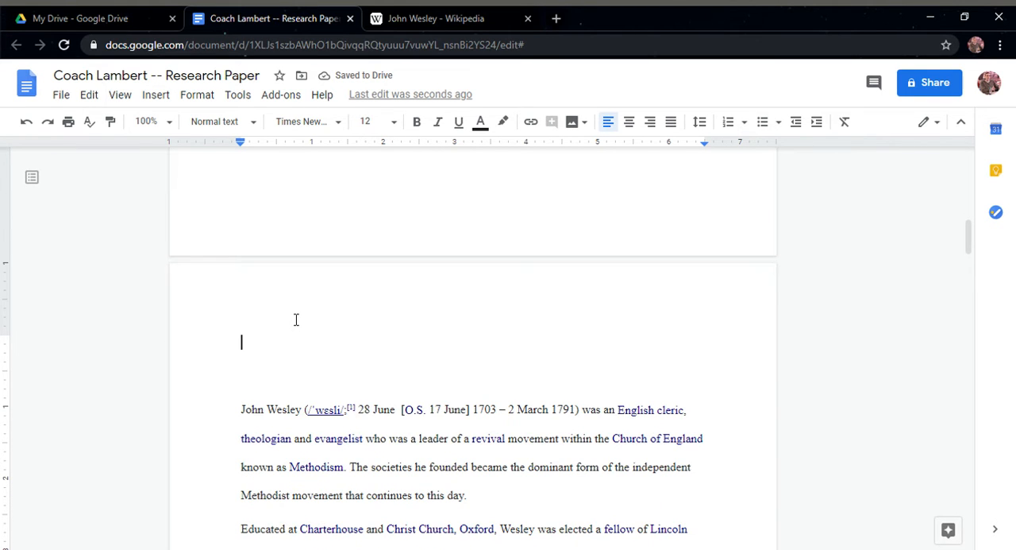
{"action": "key", "text": "Delete"}
{"action": "key", "text": "Delete"}
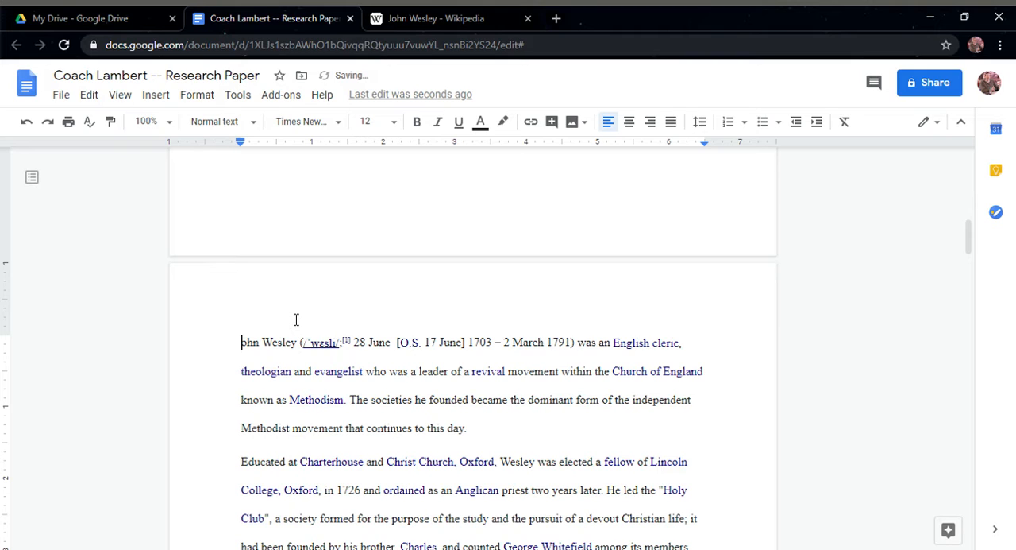
{"action": "type", "text": "J"}
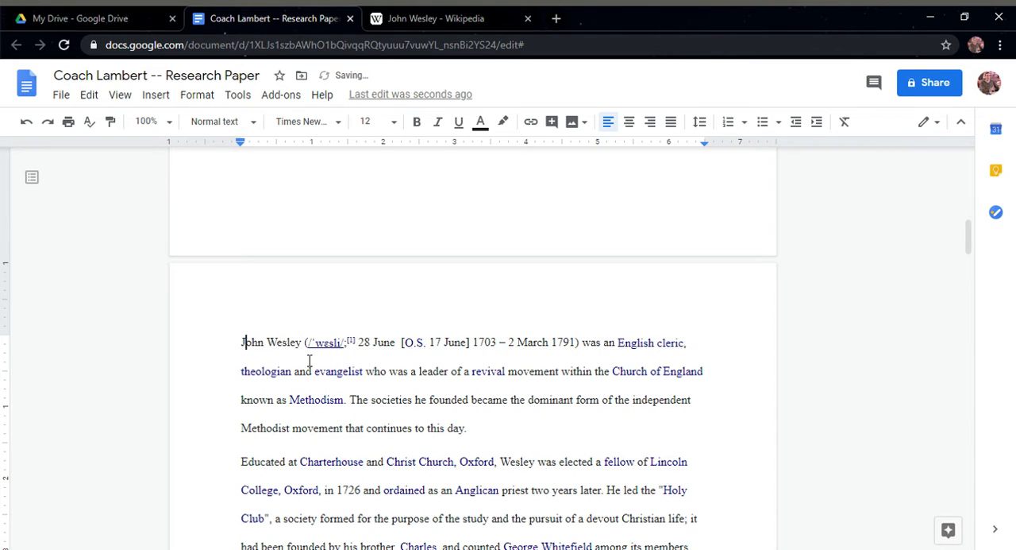
Add three blank lines at the start of the first page and enter "Title" below them
{"action": "scroll", "coordinate": [314, 342], "scroll_direction": "up", "scroll_amount": 10}
{"action": "left_click", "coordinate": [354, 243]}
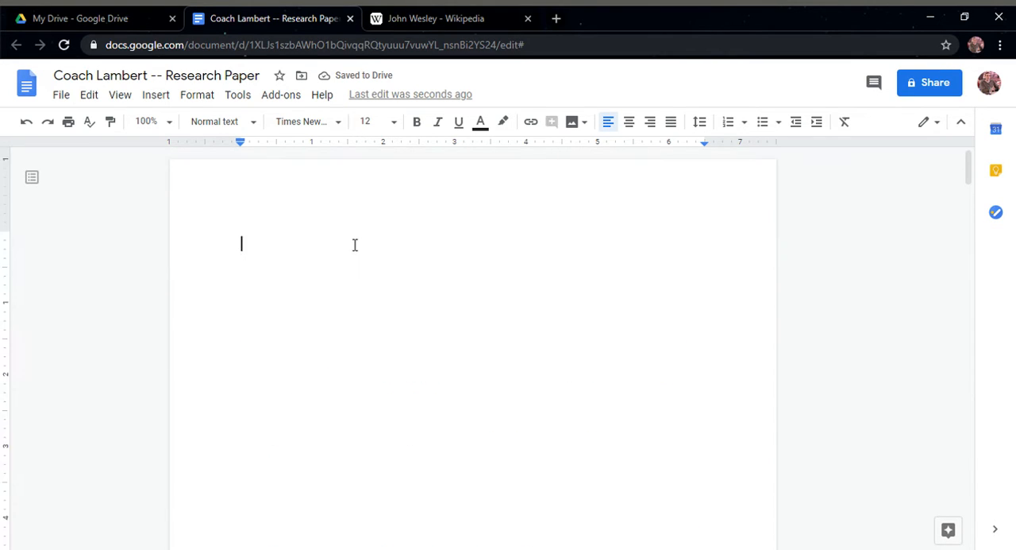
{"action": "key", "text": "Return"}
{"action": "key", "text": "Return"}
{"action": "key", "text": "Return"}
{"action": "key", "text": "Return"}
{"action": "key", "text": "Return"}
{"action": "key", "text": "Return"}
{"action": "type", "text": "Title"}
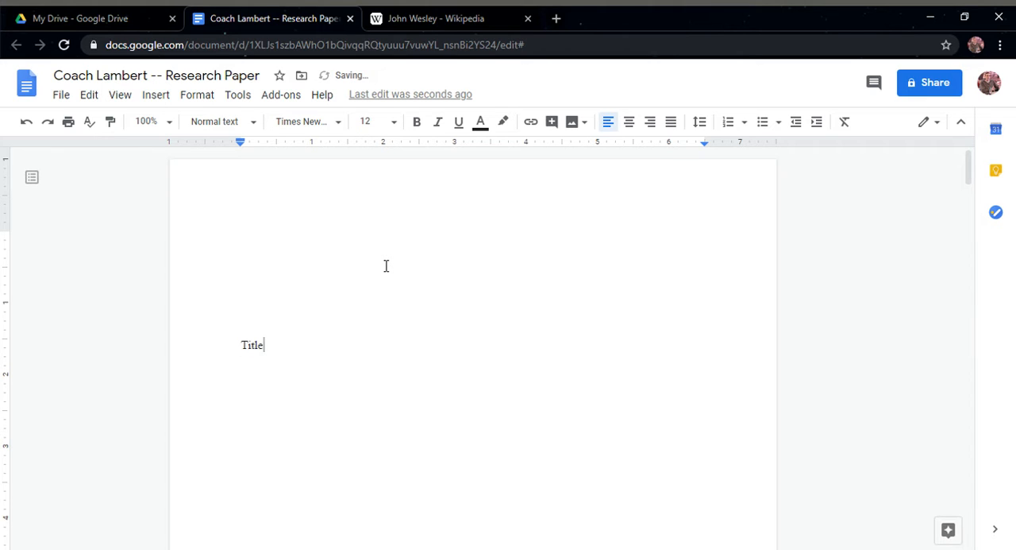
{"action": "scroll", "coordinate": [386, 265], "scroll_direction": "down", "scroll_amount": 9}
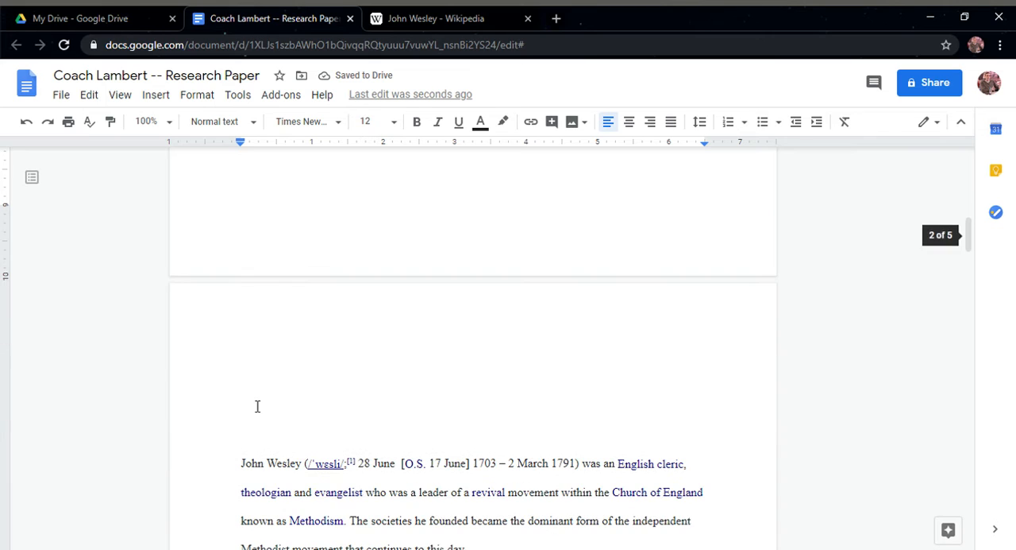
{"action": "left_click", "coordinate": [254, 334]}
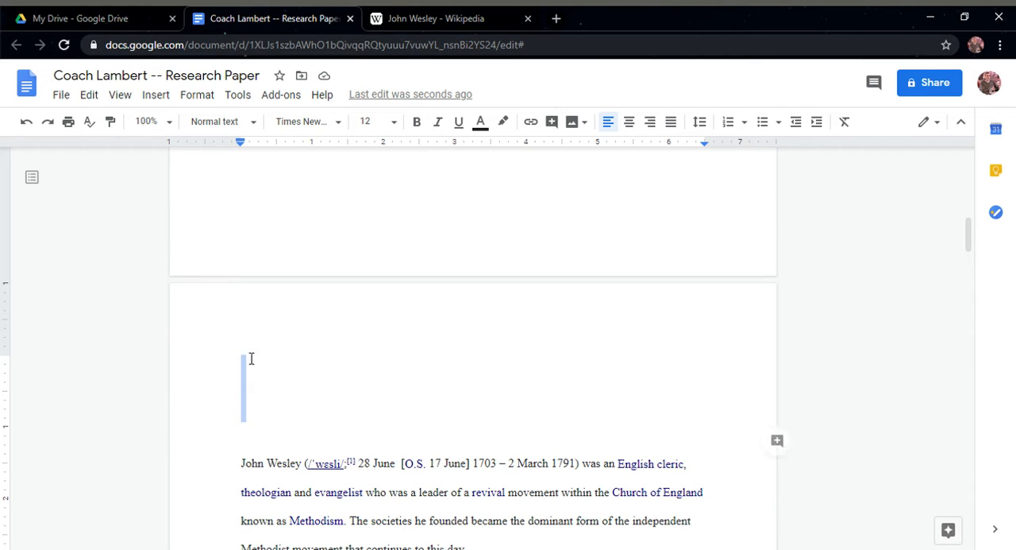
Delete the "Title" text and all blank lines above the opening "John Wesley" paragraph
{"action": "double_click", "coordinate": [261, 452]}
{"action": "left_click", "coordinate": [276, 445]}
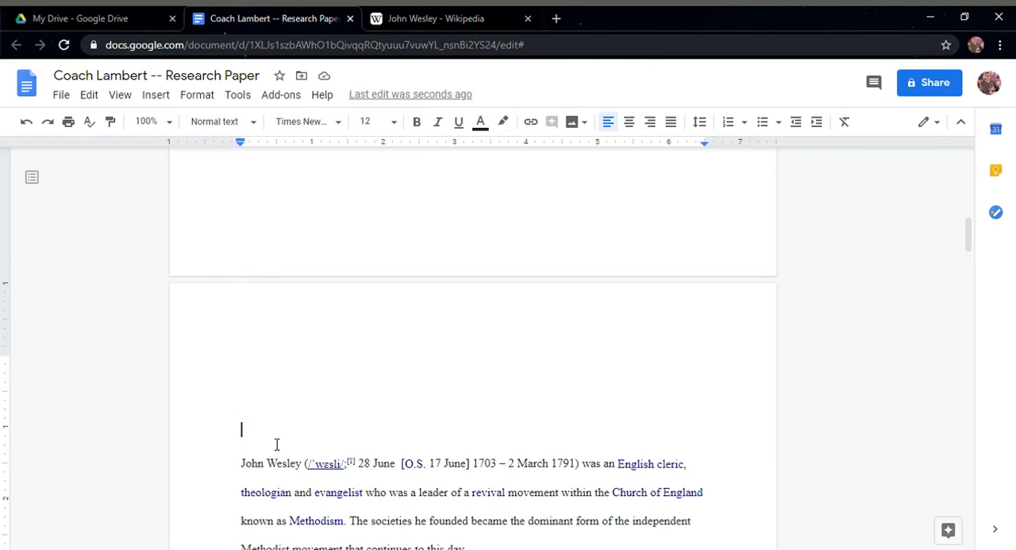
{"action": "left_click_drag", "start_coordinate": [262, 439], "coordinate": [250, 162]}
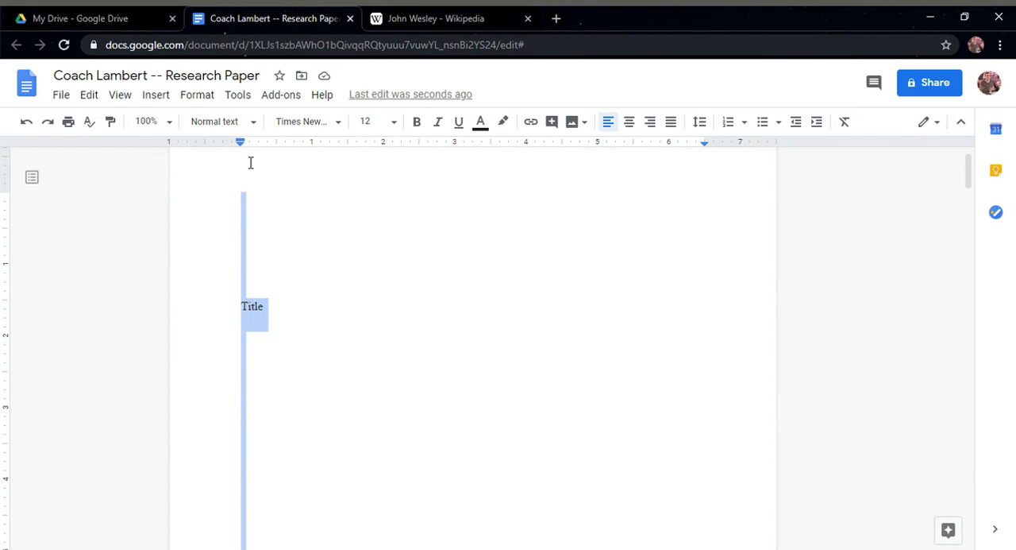
{"action": "key", "text": "ctrl+v"}
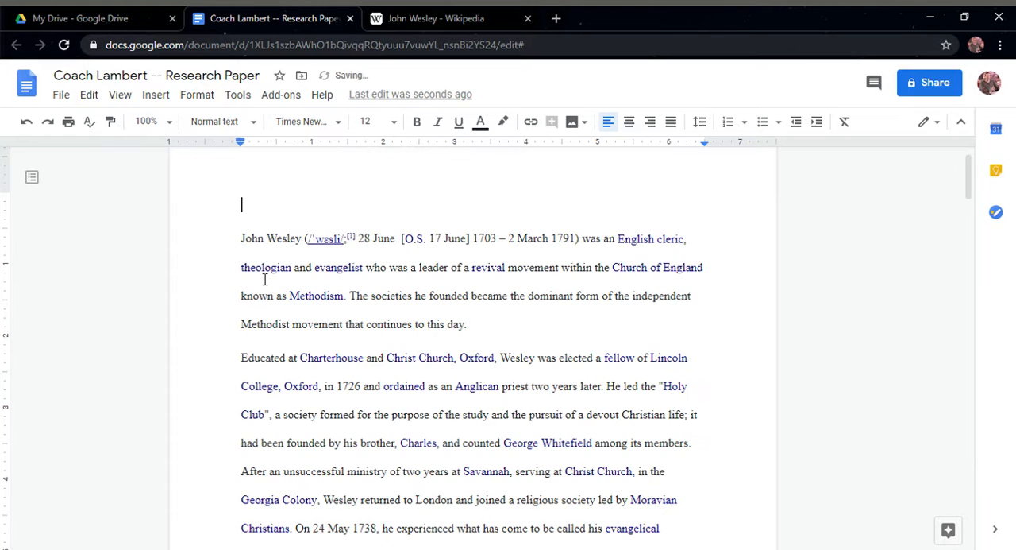
{"action": "key", "text": "Delete"}
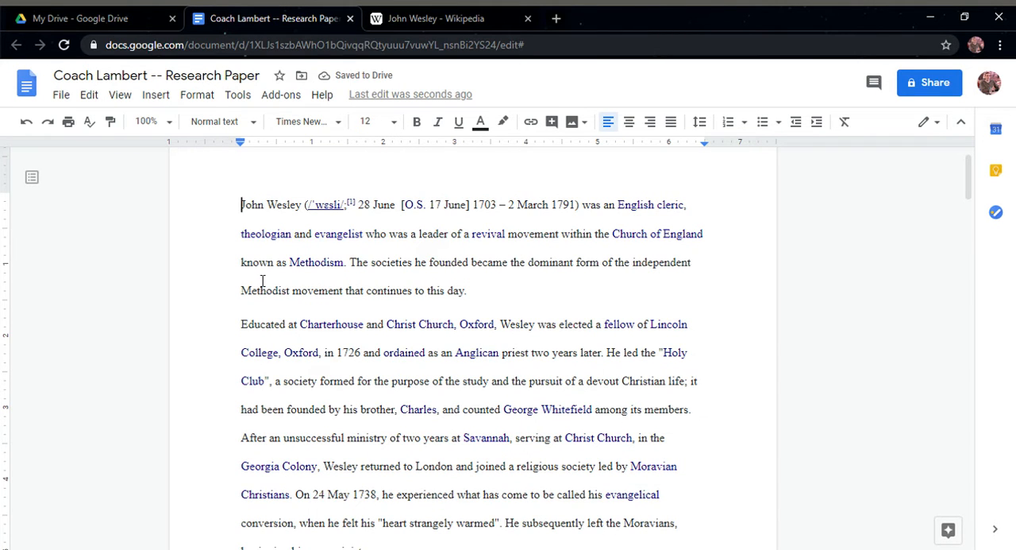
Insert a page break before the opening "John Wesley" paragraph and return to the start of the blank first page
{"action": "key", "text": "ctrl+Return"}
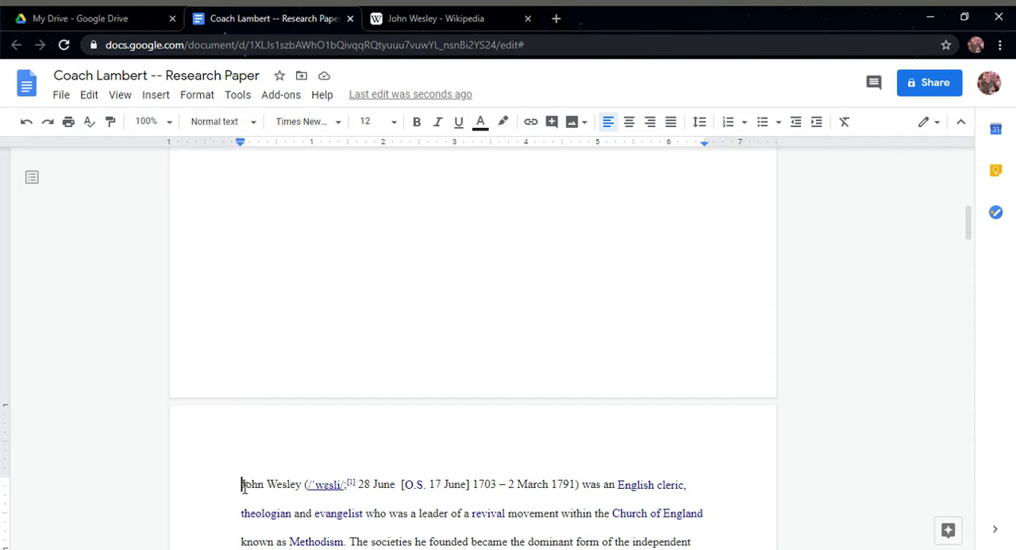
{"action": "scroll", "coordinate": [249, 483], "scroll_direction": "up", "scroll_amount": 8}
{"action": "left_click", "coordinate": [297, 224]}
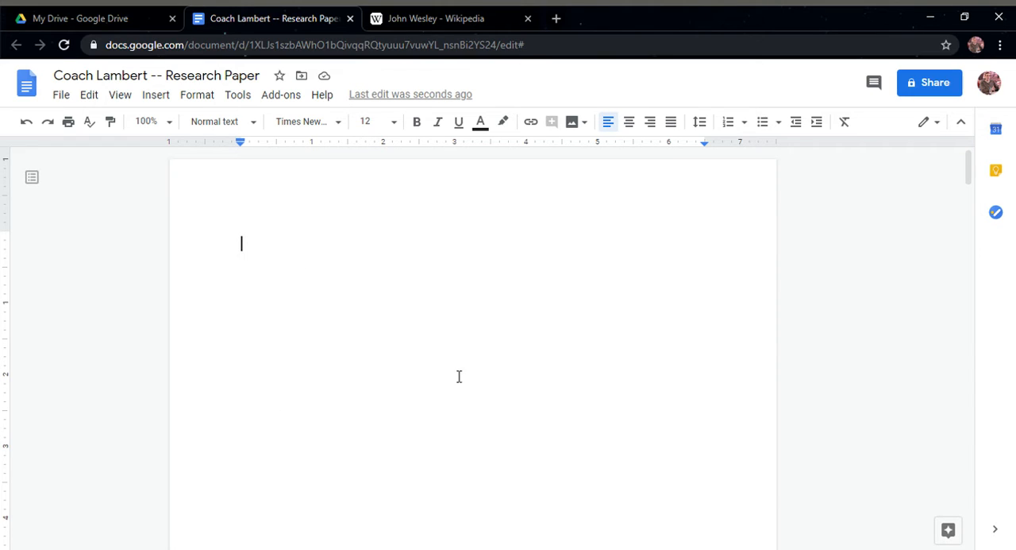
Enter "Title" on the first line of the blank first page and the author's full name on the line below
{"action": "key", "text": "Tab"}
{"action": "key", "text": "Tab"}
{"action": "left_click", "coordinate": [255, 241]}
{"action": "left_click", "coordinate": [254, 250]}
{"action": "type", "text": "Title"}
{"action": "key", "text": "Return"}
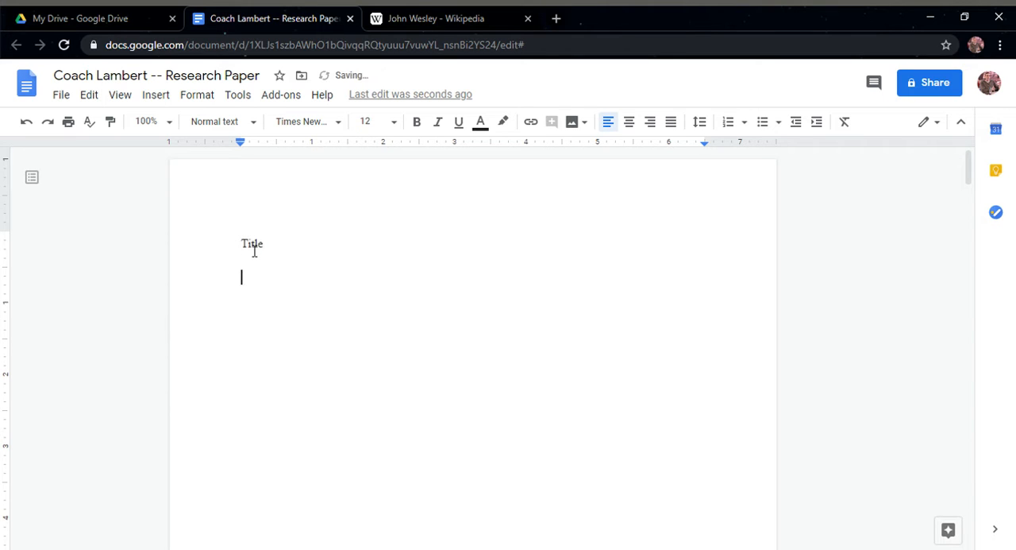
{"action": "type", "text": "Kevin Lambert"}
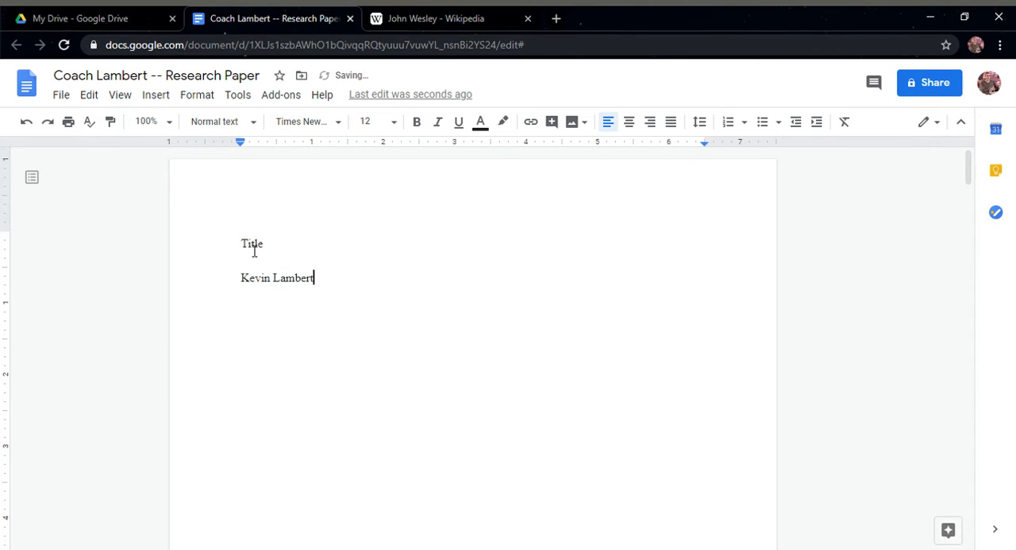
{"action": "scroll", "coordinate": [295, 325], "scroll_direction": "down", "scroll_amount": 8}
{"action": "left_click", "coordinate": [242, 366]}
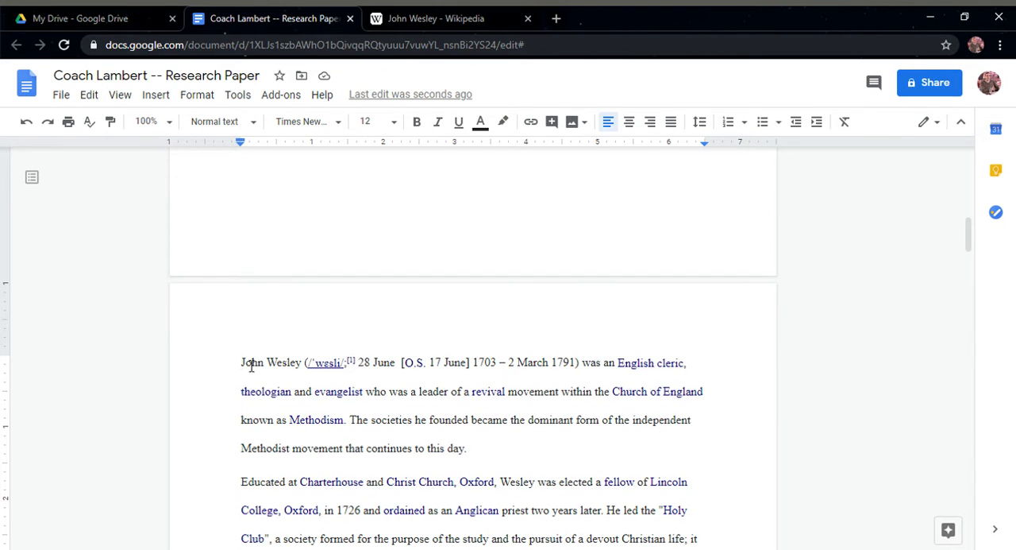
{"action": "scroll", "coordinate": [256, 361], "scroll_direction": "up", "scroll_amount": 9}
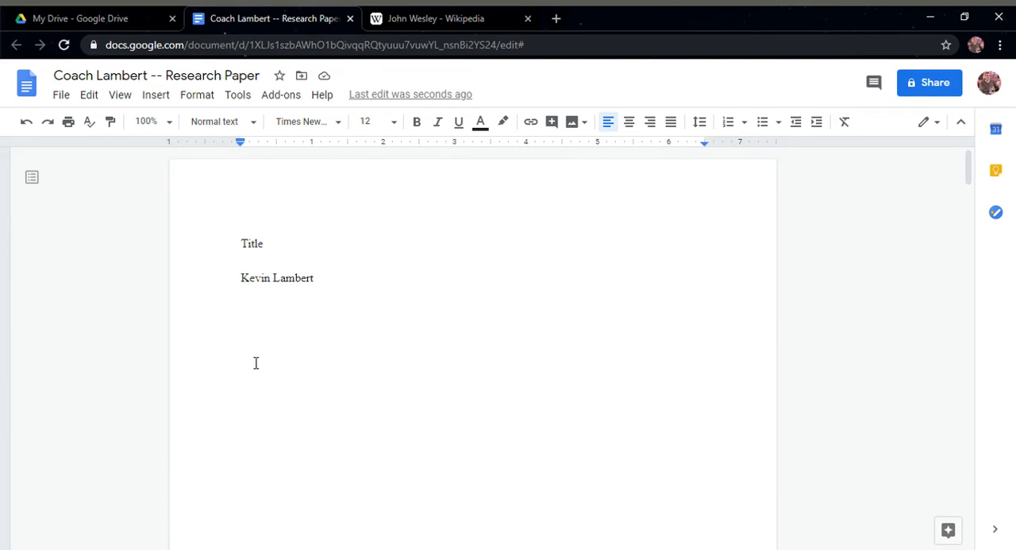
Replace the author's name below "Title" with the text "CTRL -- Enter"
{"action": "left_click", "coordinate": [325, 285]}
{"action": "key", "text": "BackSpace"}
{"action": "key", "text": "BackSpace"}
{"action": "key", "text": "BackSpace"}
{"action": "key", "text": "BackSpace"}
{"action": "key", "text": "BackSpace"}
{"action": "key", "text": "BackSpace"}
{"action": "key", "text": "BackSpace"}
{"action": "key", "text": "BackSpace"}
{"action": "key", "text": "BackSpace"}
{"action": "key", "text": "BackSpace"}
{"action": "key", "text": "BackSpace"}
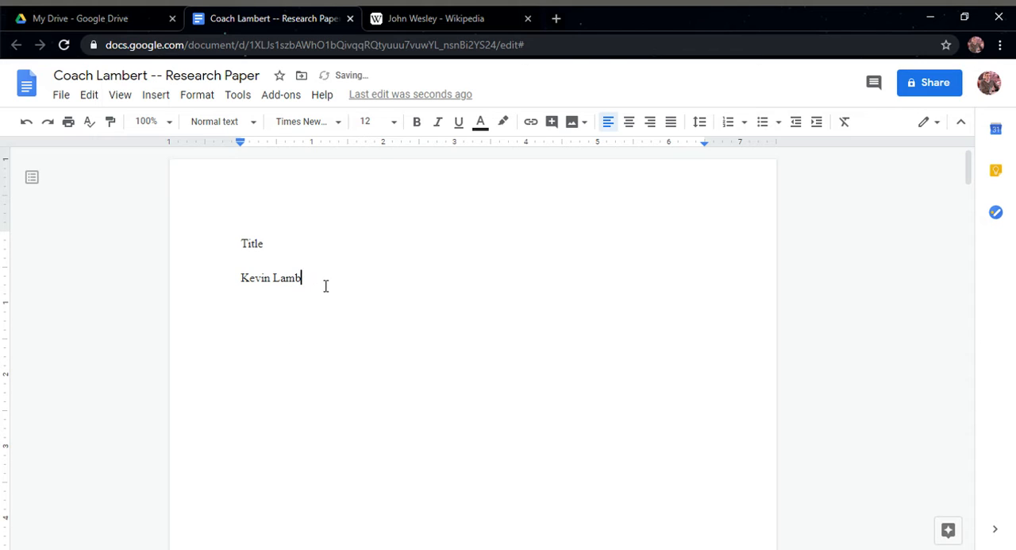
{"action": "key", "text": "BackSpace"}
{"action": "key", "text": "BackSpace"}
{"action": "type", "text": "CTRL -- Enter"}
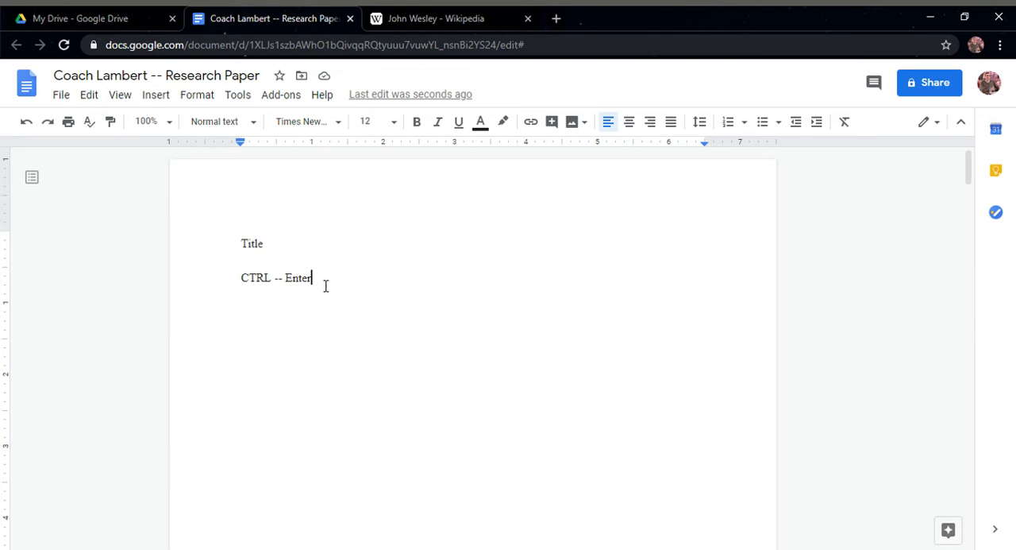
Delete the "CTRL -- Enter" line and the "Title" text so the first page is empty
{"action": "key", "text": "BackSpace"}
{"action": "key", "text": "BackSpace"}
{"action": "key", "text": "BackSpace"}
{"action": "key", "text": "BackSpace"}
{"action": "key", "text": "BackSpace"}
{"action": "key", "text": "BackSpace"}
{"action": "key", "text": "BackSpace"}
{"action": "key", "text": "BackSpace"}
{"action": "key", "text": "BackSpace"}
{"action": "key", "text": "BackSpace"}
{"action": "key", "text": "BackSpace"}
{"action": "key", "text": "BackSpace"}
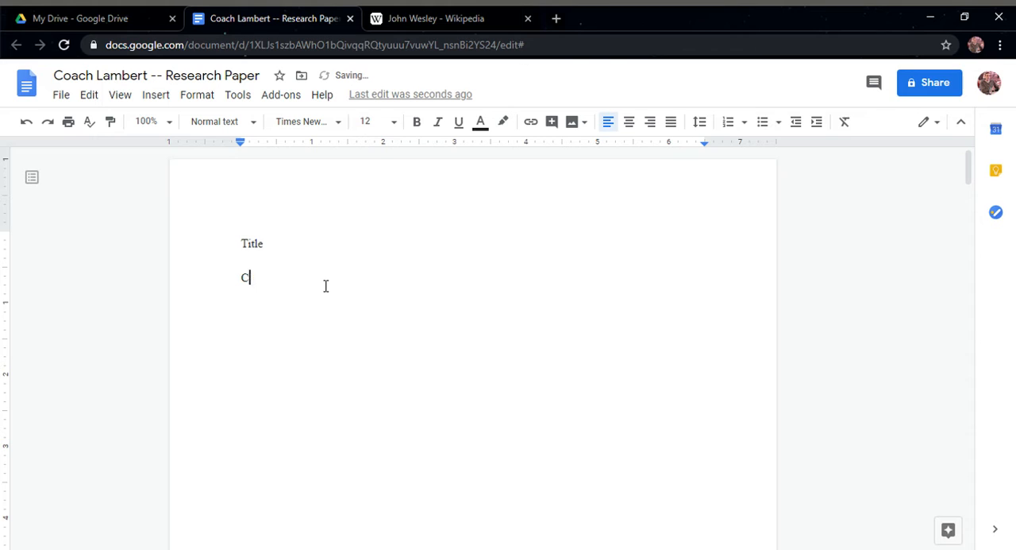
{"action": "key", "text": "BackSpace"}
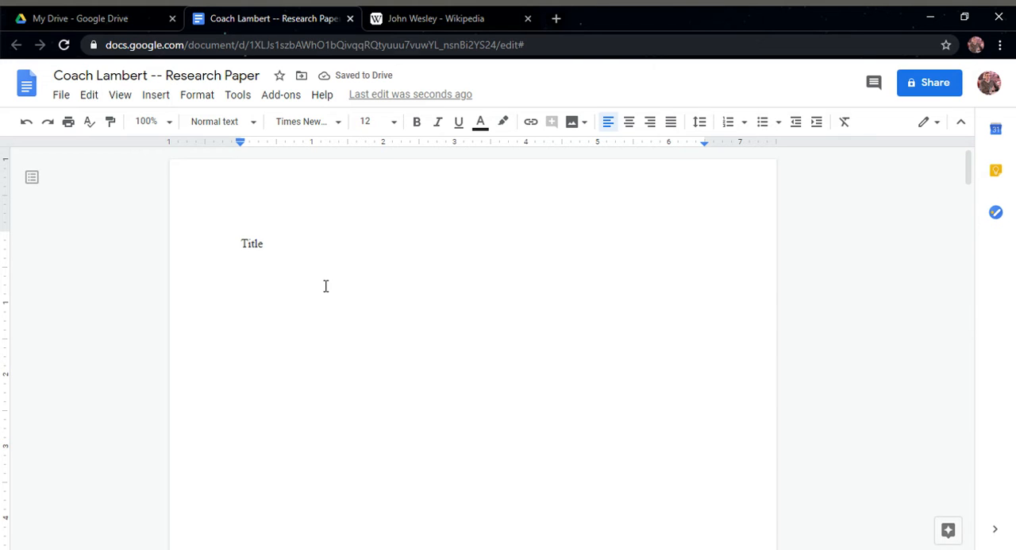
{"action": "key", "text": "BackSpace"}
{"action": "key", "text": "BackSpace"}
{"action": "key", "text": "BackSpace"}
{"action": "key", "text": "BackSpace"}
{"action": "key", "text": "BackSpace"}
{"action": "scroll", "coordinate": [457, 269], "scroll_direction": "down", "scroll_amount": 2}
{"action": "scroll", "coordinate": [438, 275], "scroll_direction": "up", "scroll_amount": 2}
Centre the text on the blank first page and enter "My Awesome Research Paper" four lines below the first line
{"action": "left_click", "coordinate": [633, 124]}
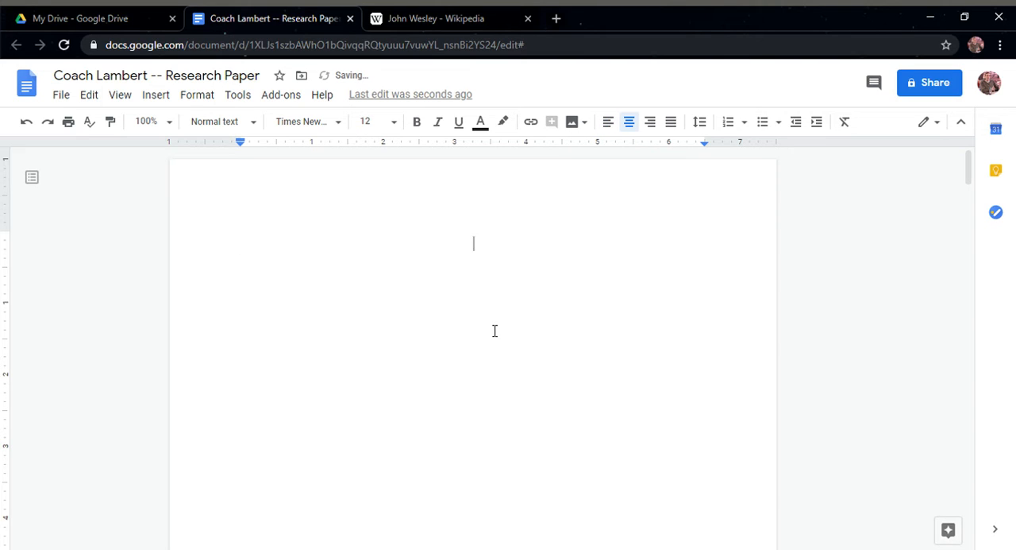
{"action": "key", "text": "Return"}
{"action": "key", "text": "Return"}
{"action": "key", "text": "Return"}
{"action": "key", "text": "Return"}
{"action": "type", "text": "My Awesome Research Paper"}
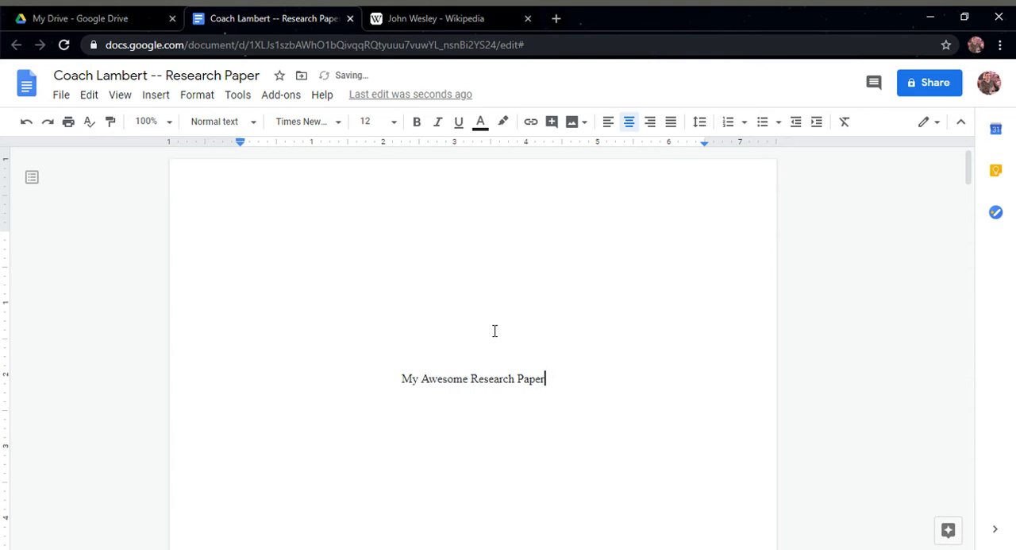
Add a byline below the paper's title consisting of "By" and the author's full name
{"action": "key", "text": "Return"}
{"action": "type", "text": "By Kevin Lambert"}
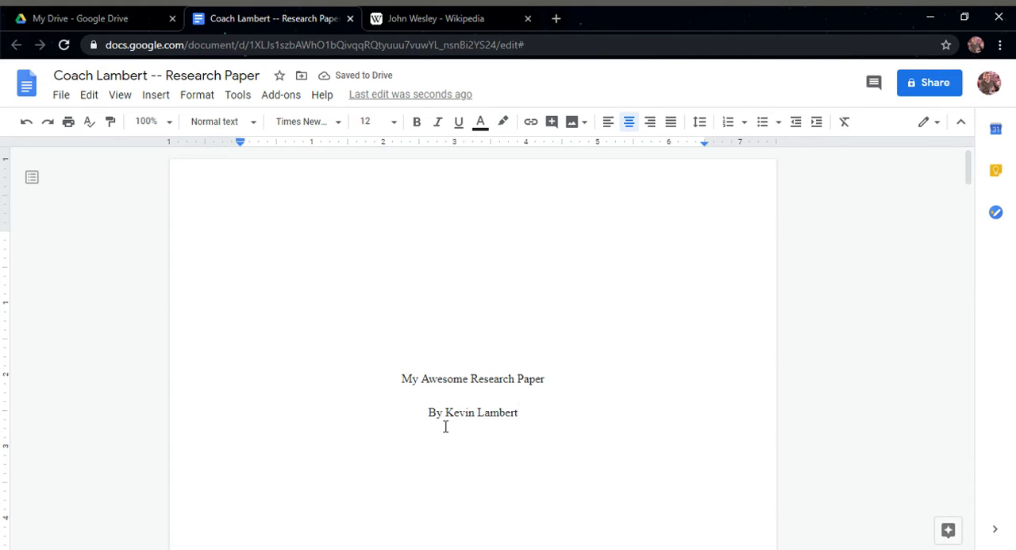
Try a colon after "By" in the byline and restore the plain "By"
{"action": "left_click_drag", "start_coordinate": [440, 425], "coordinate": [462, 416]}
{"action": "key", "text": "Left"}
{"action": "type", "text": ":"}
{"action": "key", "text": "Delete"}
{"action": "key", "text": "BackSpace"}
{"action": "key", "text": "BackSpace"}
{"action": "key", "text": "BackSpace"}
{"action": "type", "text": "By"}
{"action": "left_click_drag", "start_coordinate": [471, 379], "coordinate": [483, 413]}
{"action": "left_click", "coordinate": [486, 415]}
Enter the course name "Exploring Computer Science" six lines below the byline on the title page
{"action": "left_click", "coordinate": [530, 421]}
{"action": "key", "text": "Return"}
{"action": "key", "text": "Return"}
{"action": "key", "text": "Return"}
{"action": "key", "text": "Return"}
{"action": "key", "text": "Return"}
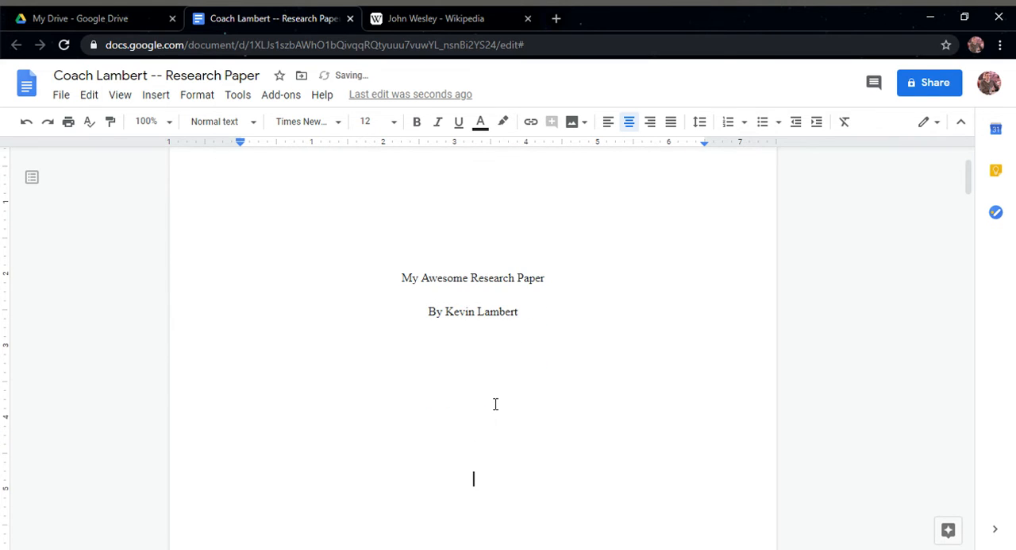
{"action": "scroll", "coordinate": [514, 404], "scroll_direction": "down", "scroll_amount": 2}
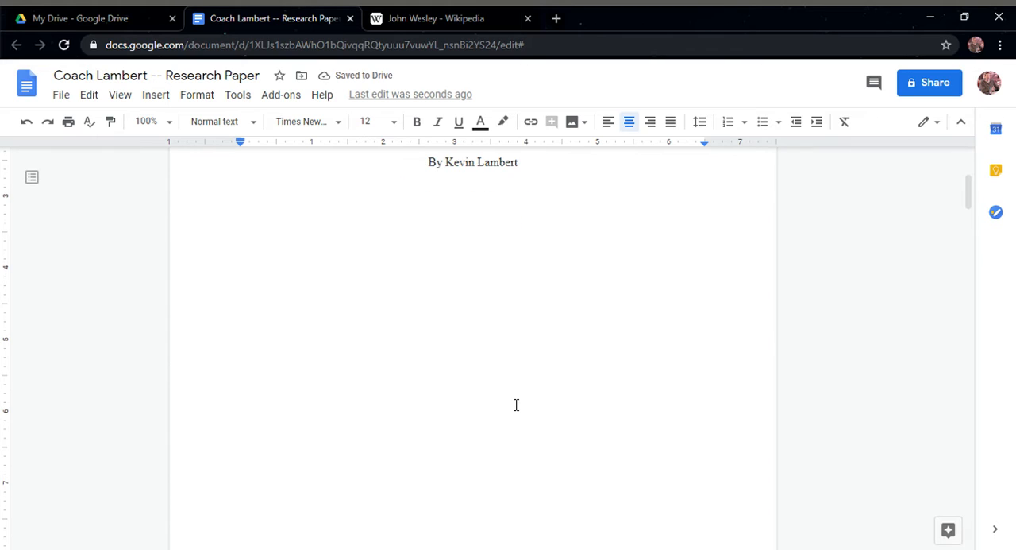
{"action": "key", "text": "Return"}
{"action": "type", "text": "Exploring Comput"}
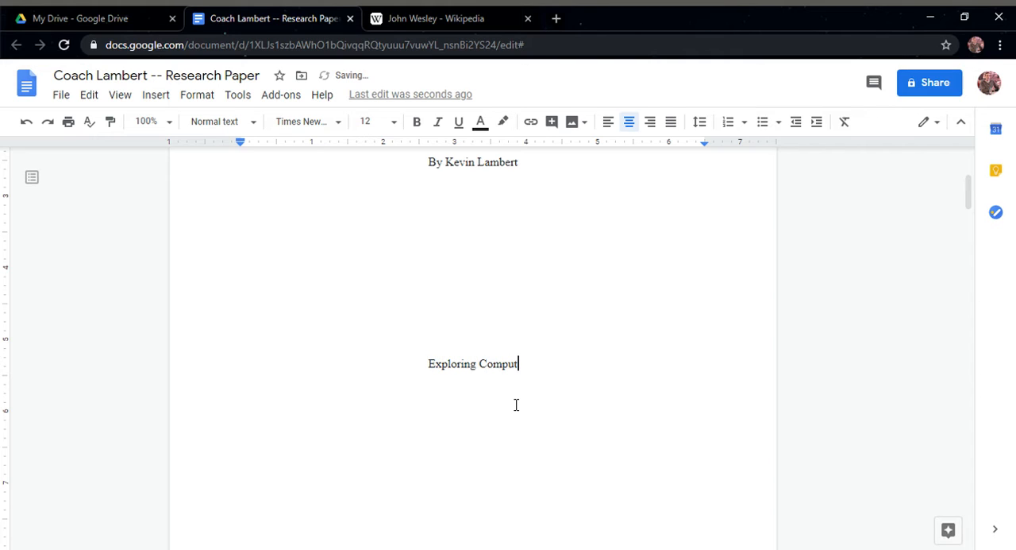
{"action": "type", "text": "er Science"}
Add "Professor" with the instructor's full name below the course name, and "September 20th, 2020" on the following line
{"action": "key", "text": "Return"}
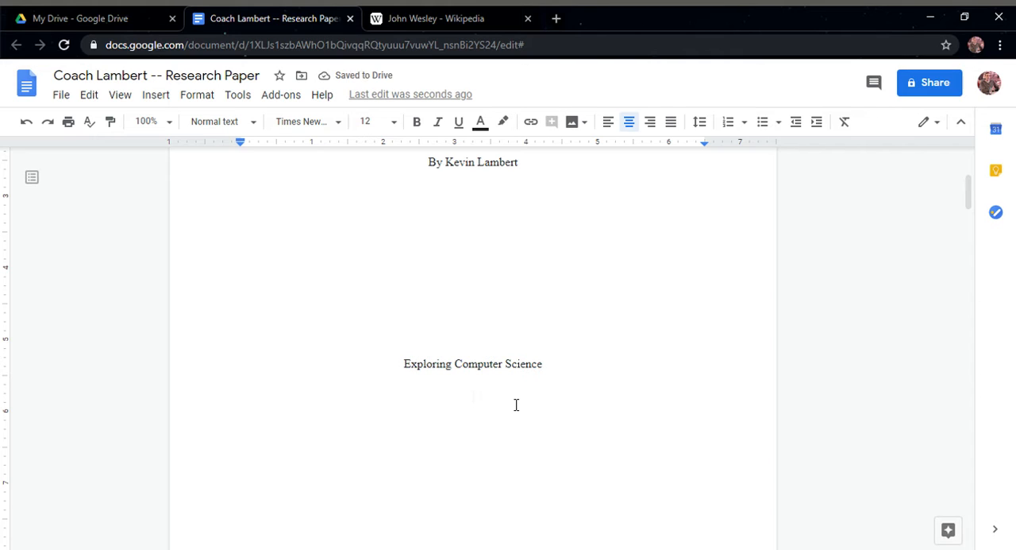
{"action": "type", "text": "Professor Kevin L"}
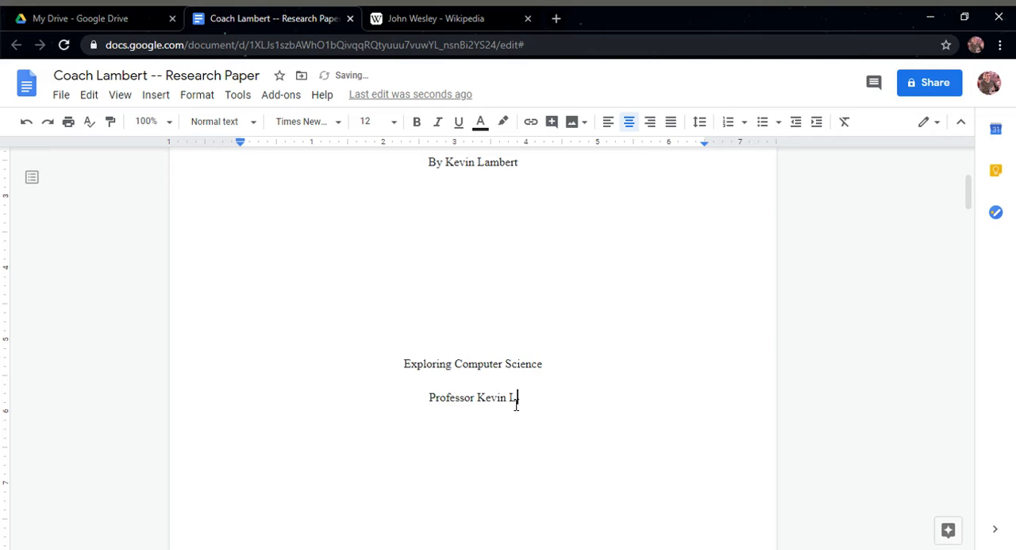
{"action": "type", "text": "ambert"}
{"action": "key", "text": "Return"}
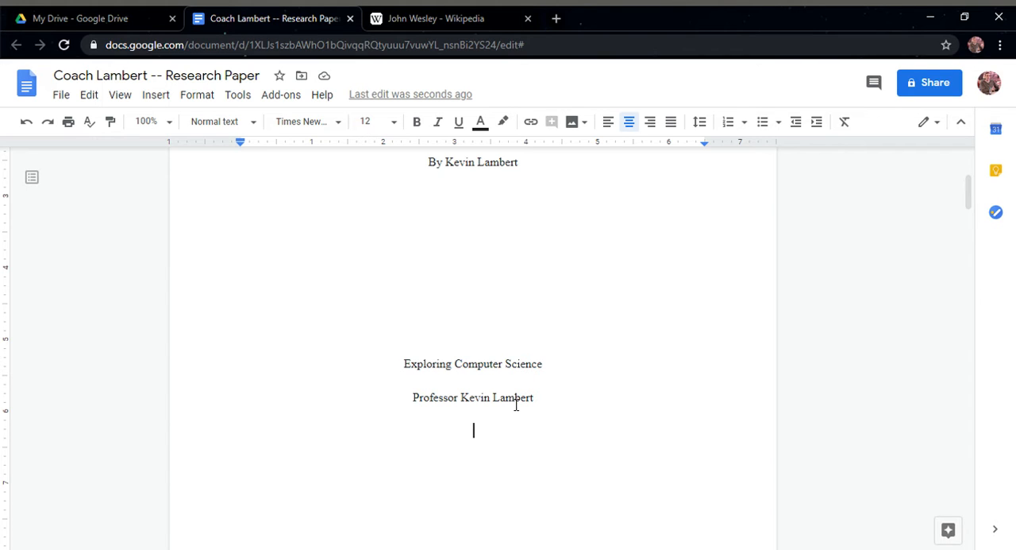
{"action": "type", "text": "September 20th, 2020"}
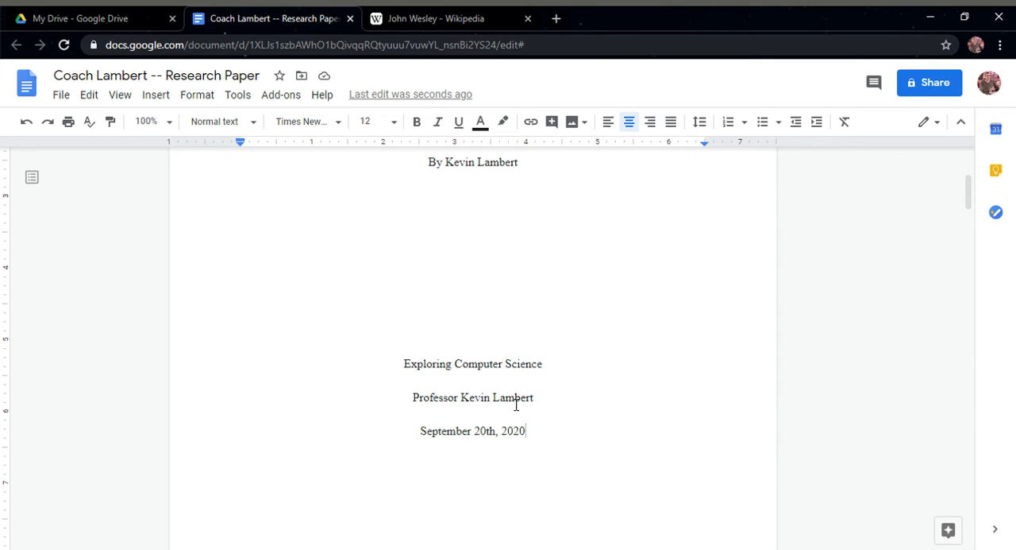
Review the title page's title, byline, course name, professor and date lines and their spacing
{"action": "scroll", "coordinate": [546, 315], "scroll_direction": "up", "scroll_amount": 2}
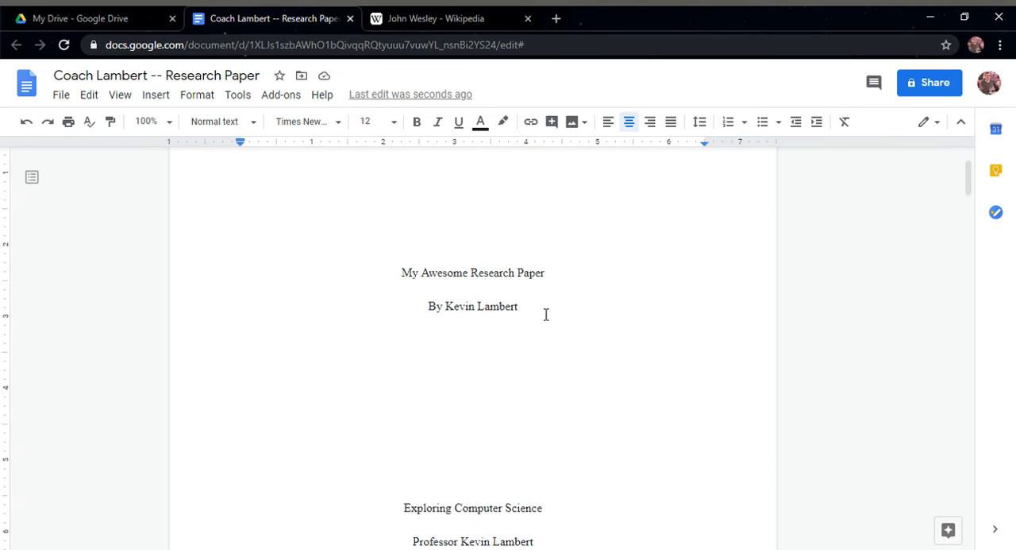
{"action": "scroll", "coordinate": [545, 314], "scroll_direction": "down", "scroll_amount": 2}
{"action": "scroll", "coordinate": [545, 314], "scroll_direction": "up", "scroll_amount": 3}
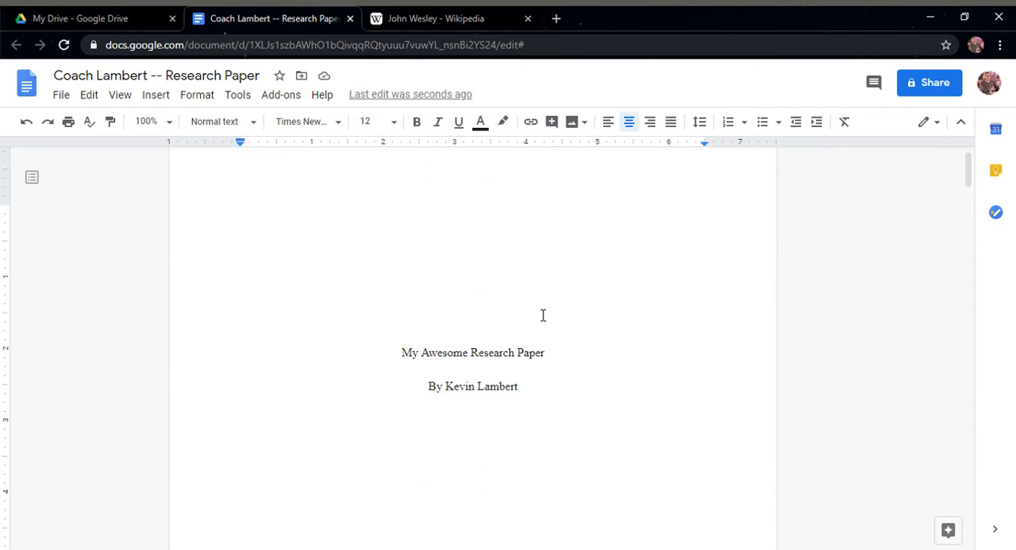
{"action": "scroll", "coordinate": [530, 298], "scroll_direction": "down", "scroll_amount": 2}
{"action": "scroll", "coordinate": [527, 305], "scroll_direction": "up", "scroll_amount": 3}
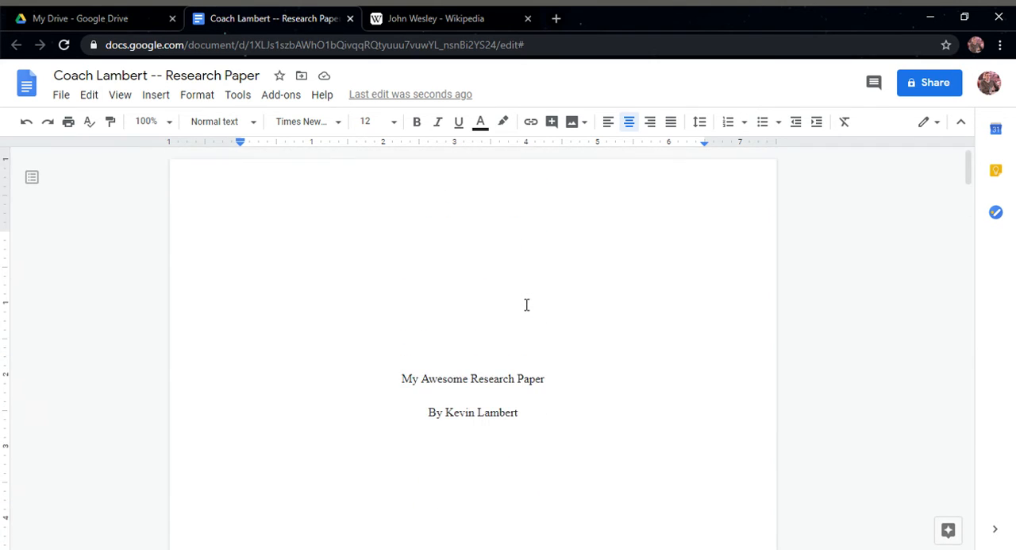
{"action": "left_click", "coordinate": [479, 413]}
{"action": "scroll", "coordinate": [537, 369], "scroll_direction": "down", "scroll_amount": 5}
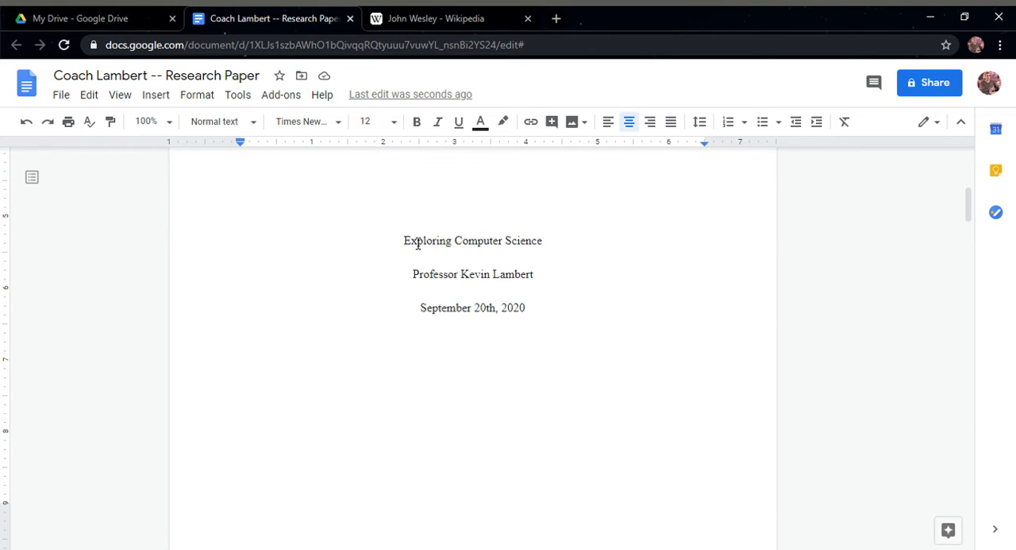
{"action": "left_click", "coordinate": [454, 317]}
Look over the page break after the title page and the body text on the following pages
{"action": "scroll", "coordinate": [558, 340], "scroll_direction": "down", "scroll_amount": 4}
{"action": "scroll", "coordinate": [540, 337], "scroll_direction": "up", "scroll_amount": 6}
{"action": "scroll", "coordinate": [540, 337], "scroll_direction": "down", "scroll_amount": 9}
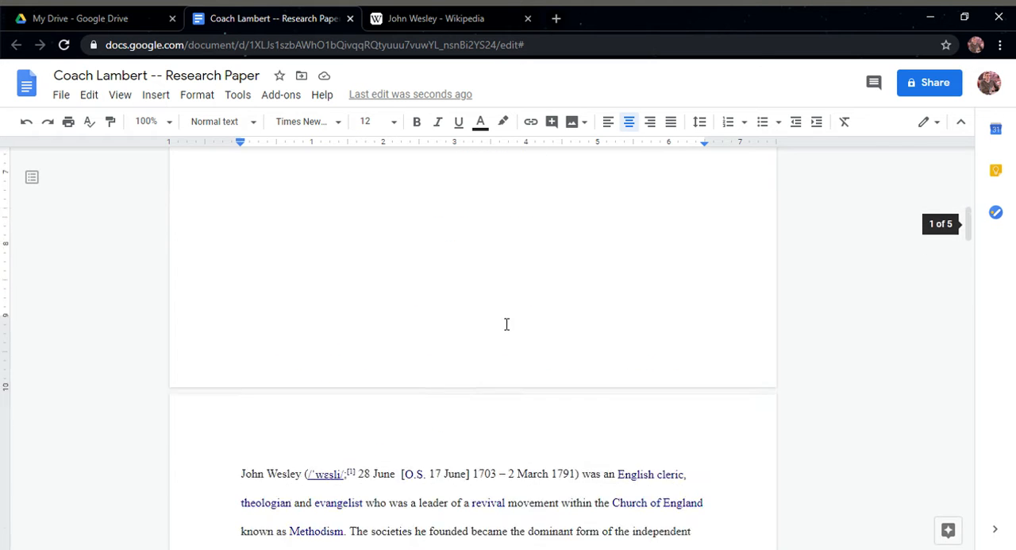
{"action": "left_click", "coordinate": [245, 288]}
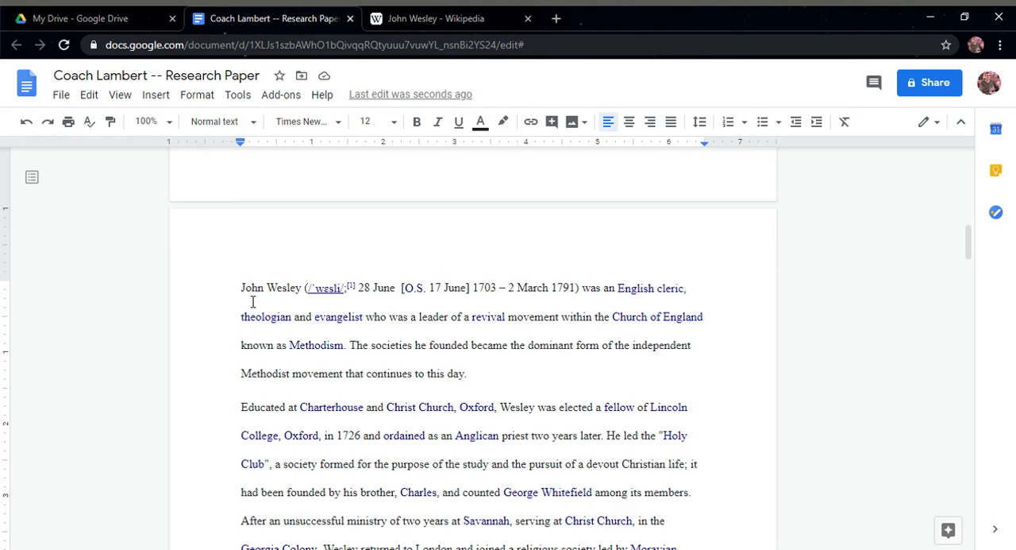
{"action": "scroll", "coordinate": [333, 384], "scroll_direction": "down", "scroll_amount": 1}
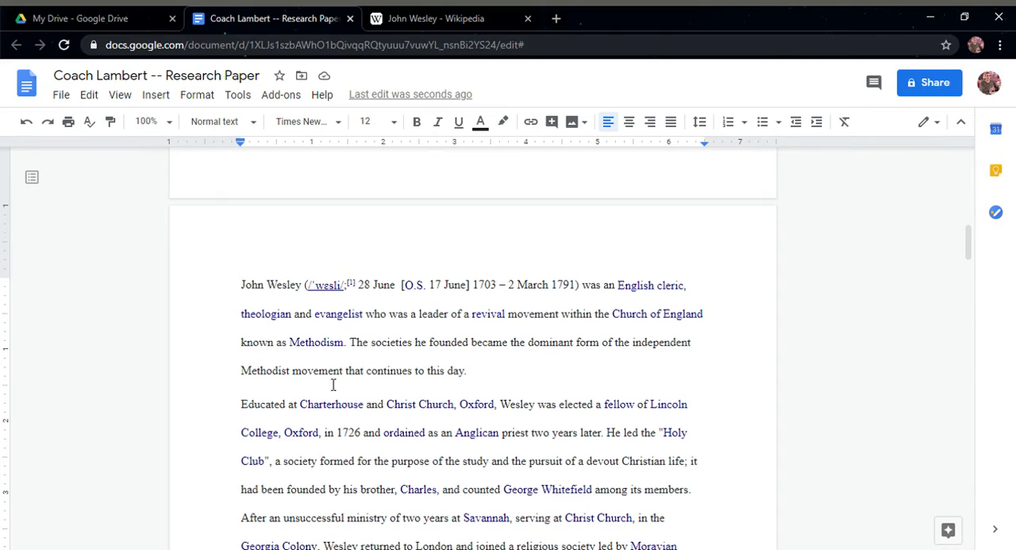
{"action": "scroll", "coordinate": [334, 384], "scroll_direction": "down", "scroll_amount": 20}
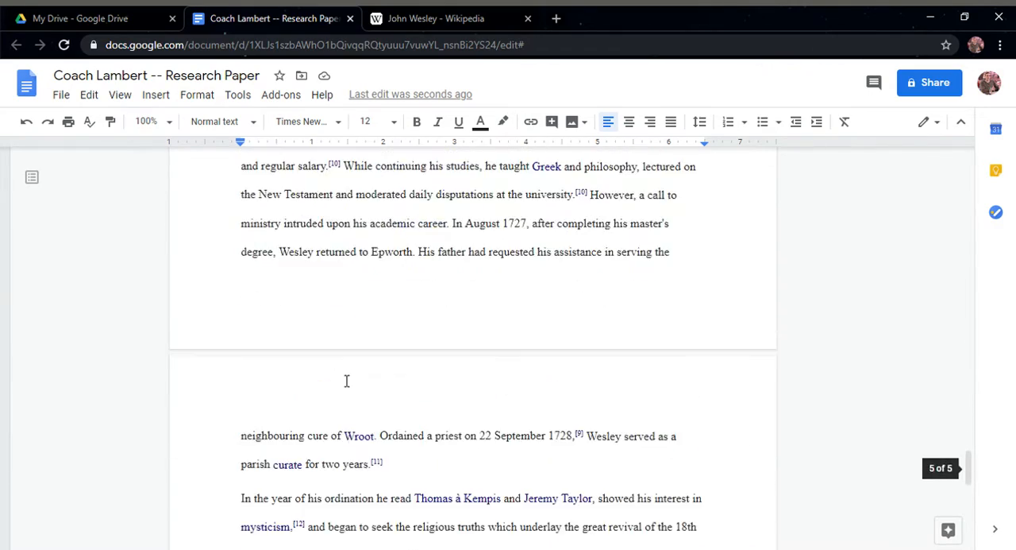
{"action": "scroll", "coordinate": [346, 381], "scroll_direction": "up", "scroll_amount": 20}
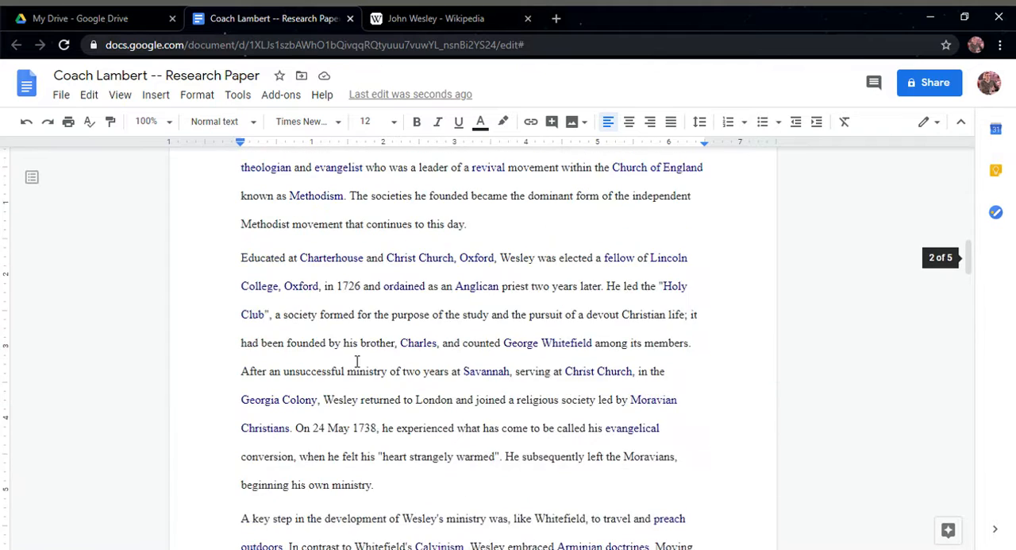
{"action": "scroll", "coordinate": [357, 362], "scroll_direction": "up", "scroll_amount": 5}
{"action": "scroll", "coordinate": [354, 397], "scroll_direction": "down", "scroll_amount": 1}
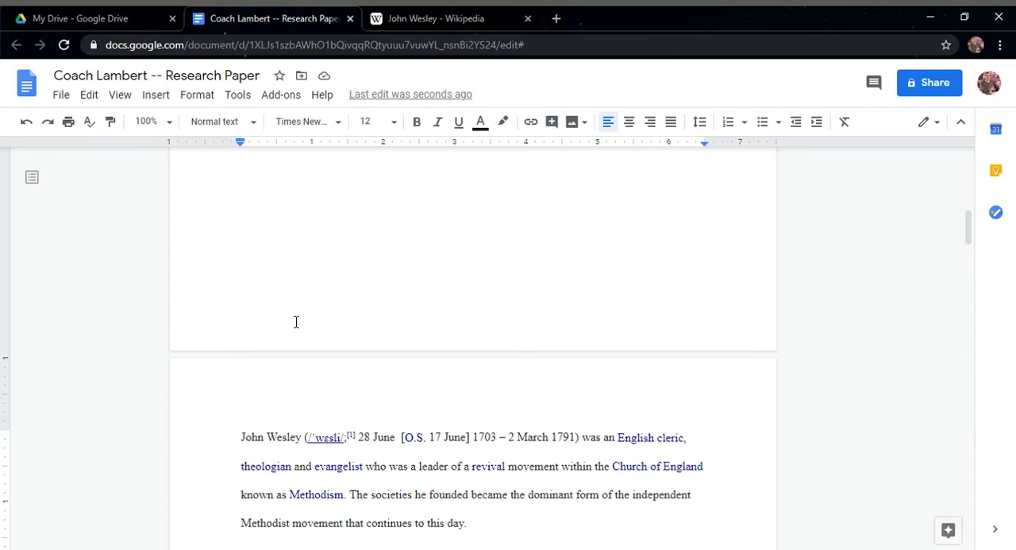
Open the header area at the start of the second page and the footer area at its end
{"action": "double_click", "coordinate": [283, 396]}
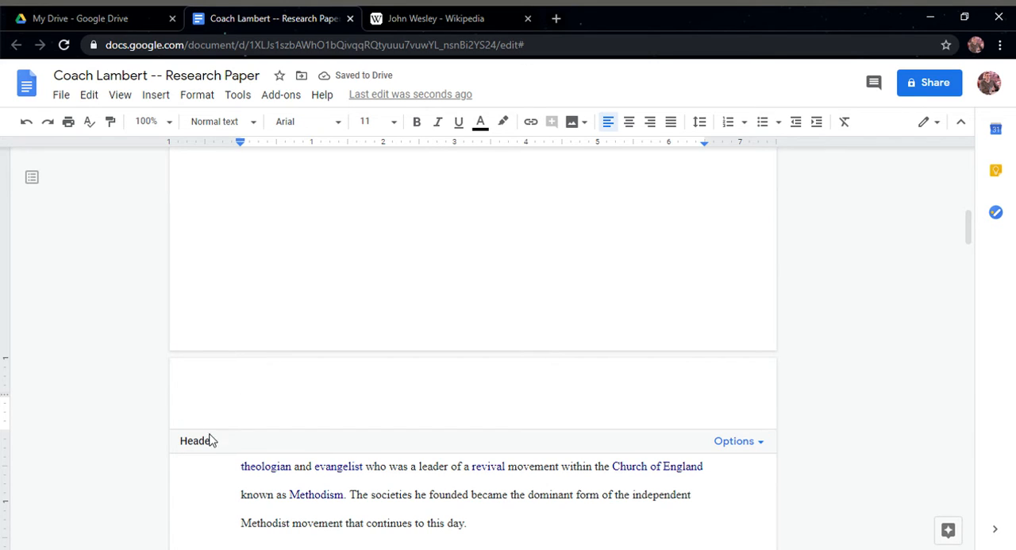
{"action": "scroll", "coordinate": [243, 412], "scroll_direction": "down", "scroll_amount": 12}
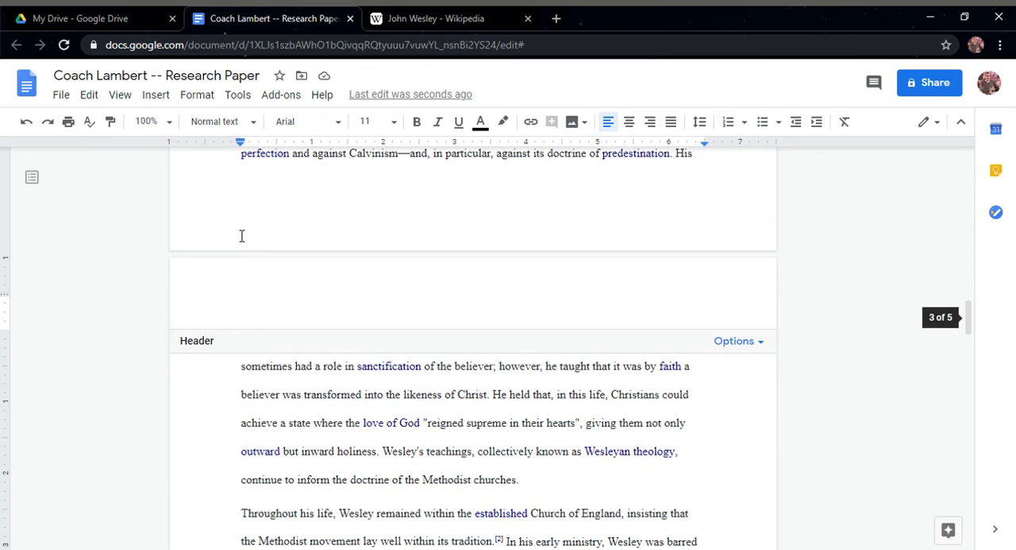
{"action": "left_click", "coordinate": [243, 236]}
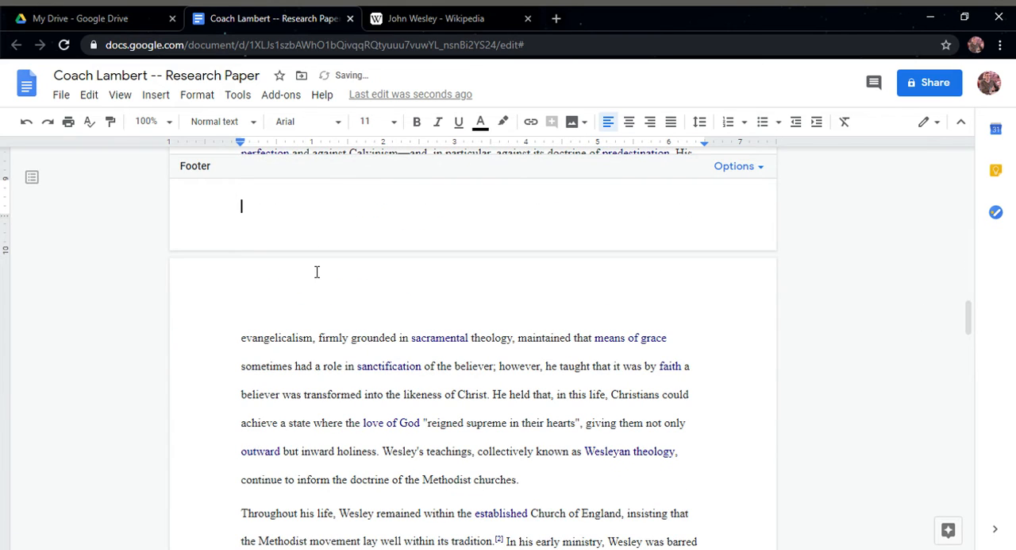
{"action": "scroll", "coordinate": [316, 272], "scroll_direction": "up", "scroll_amount": 3}
{"action": "scroll", "coordinate": [316, 272], "scroll_direction": "up", "scroll_amount": 10}
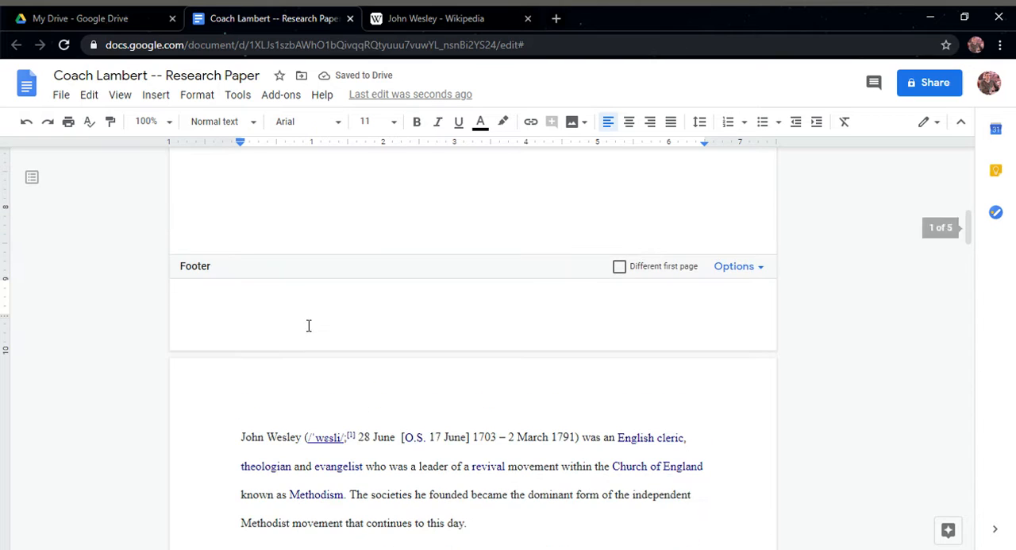
Right-align the header on the second page and enter the author's last name followed by a comma and a space
{"action": "left_click", "coordinate": [275, 404]}
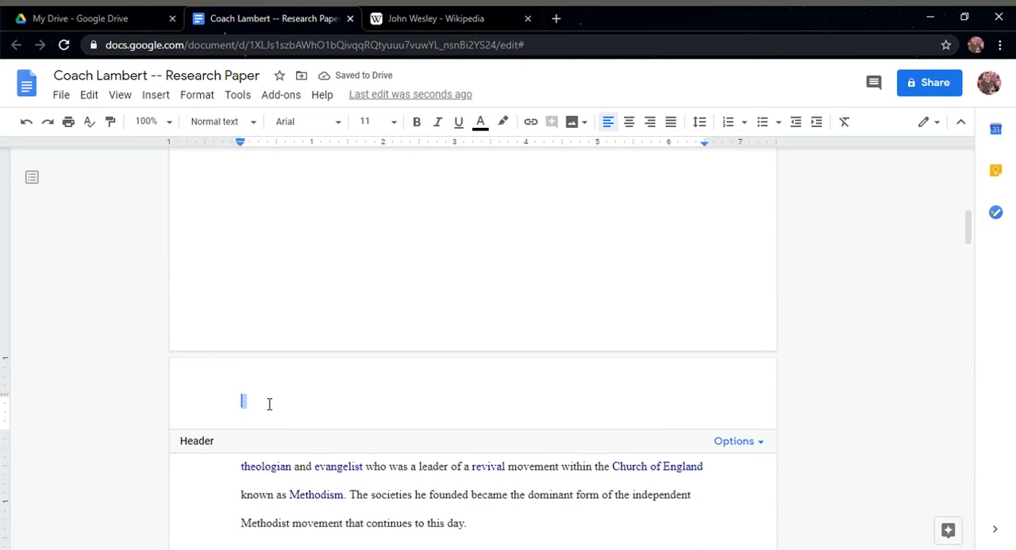
{"action": "left_click", "coordinate": [658, 130]}
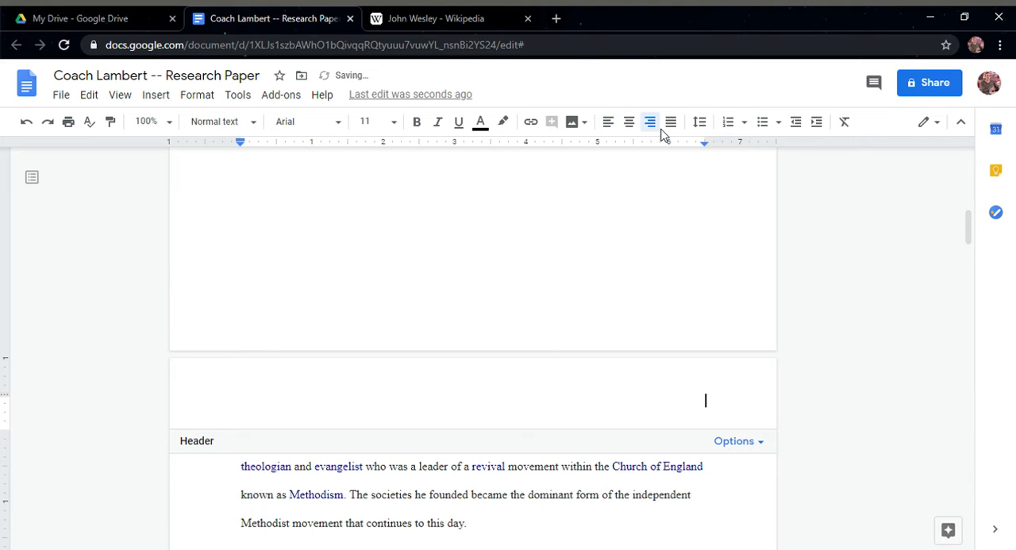
{"action": "type", "text": "Lambert"}
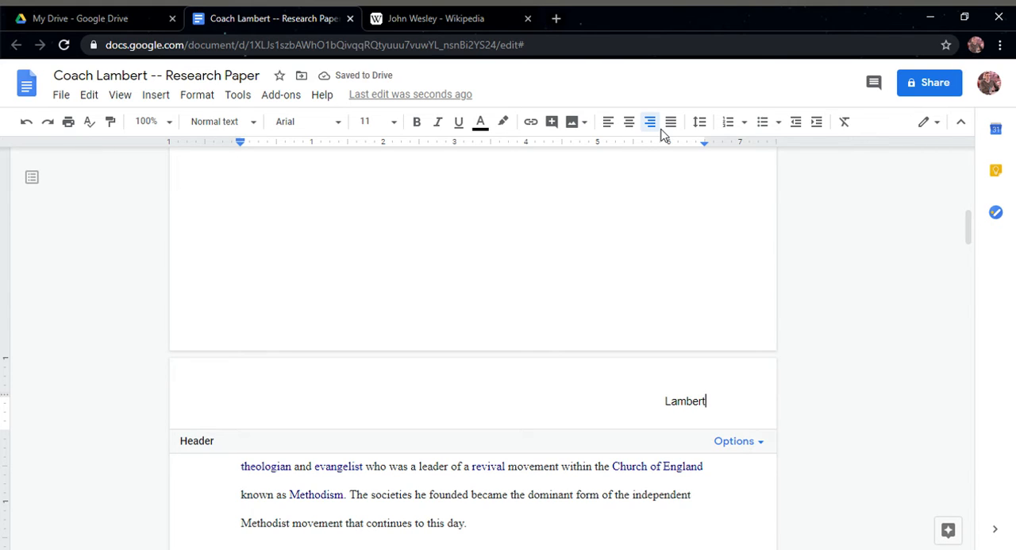
{"action": "type", "text": ","}
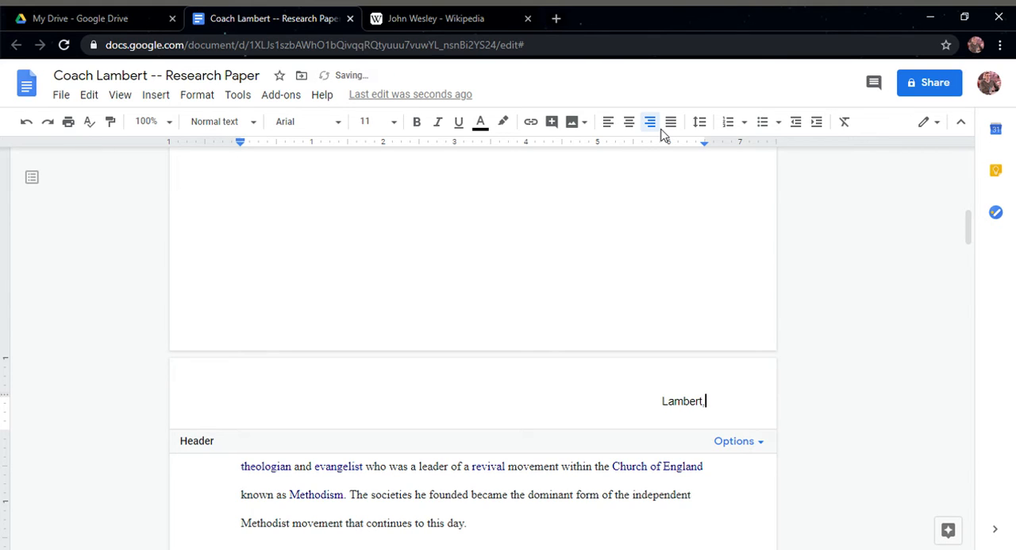
{"action": "key", "text": "BackSpace"}
{"action": "key", "text": "BackSpace"}
{"action": "type", "text": ","}
{"action": "scroll", "coordinate": [492, 381], "scroll_direction": "down", "scroll_amount": 2}
{"action": "scroll", "coordinate": [444, 397], "scroll_direction": "up", "scroll_amount": 8}
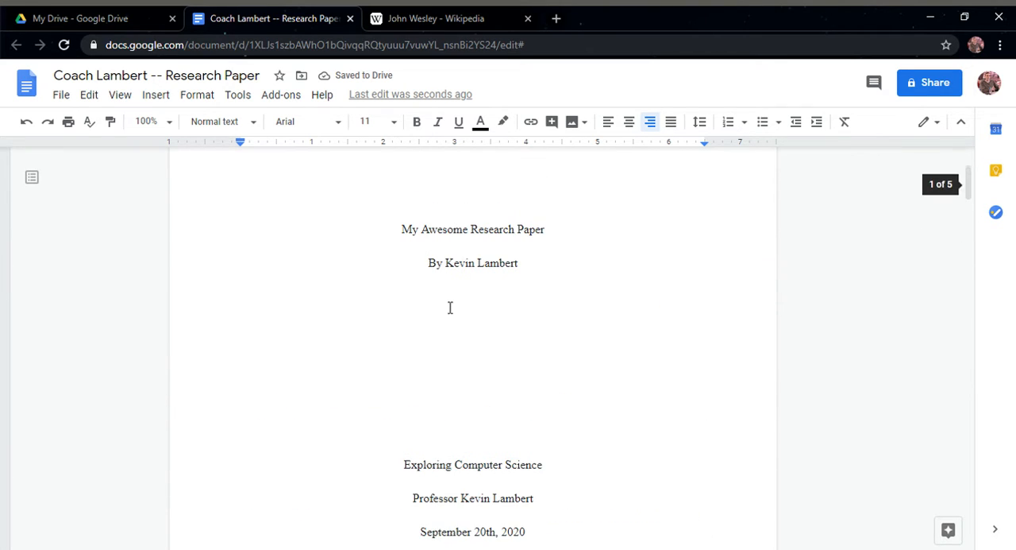
{"action": "scroll", "coordinate": [420, 344], "scroll_direction": "down", "scroll_amount": 4}
{"action": "scroll", "coordinate": [429, 355], "scroll_direction": "down", "scroll_amount": 4}
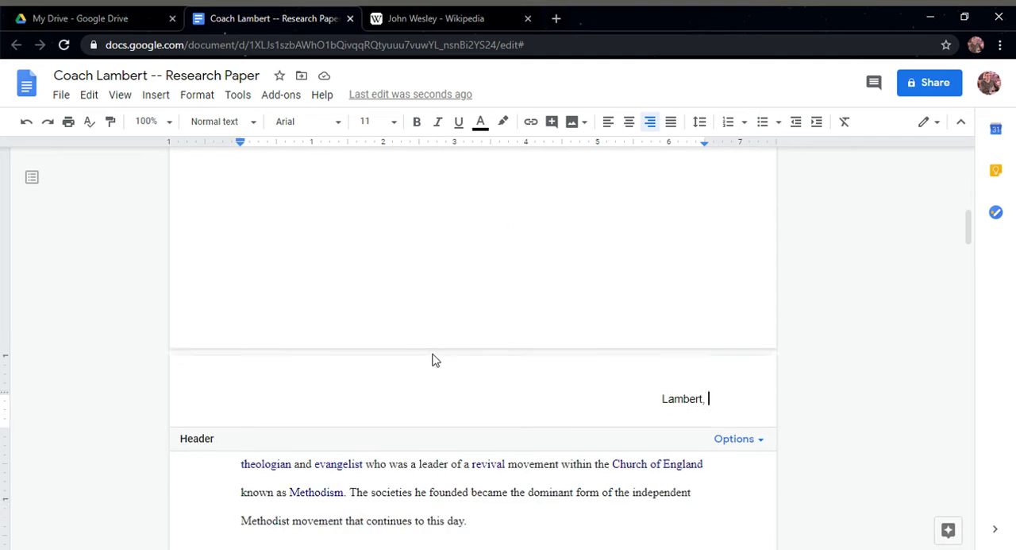
Add the number 1 after the author's last name in the second page's header and return to the body text
{"action": "type", "text": "1"}
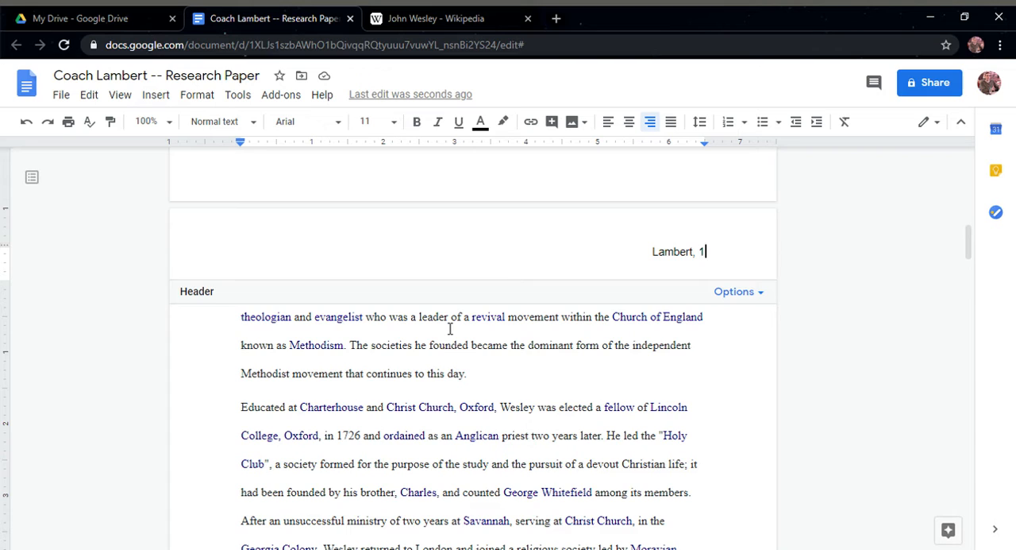
{"action": "left_click", "coordinate": [447, 326]}
{"action": "double_click", "coordinate": [447, 326]}
{"action": "left_click", "coordinate": [442, 324]}
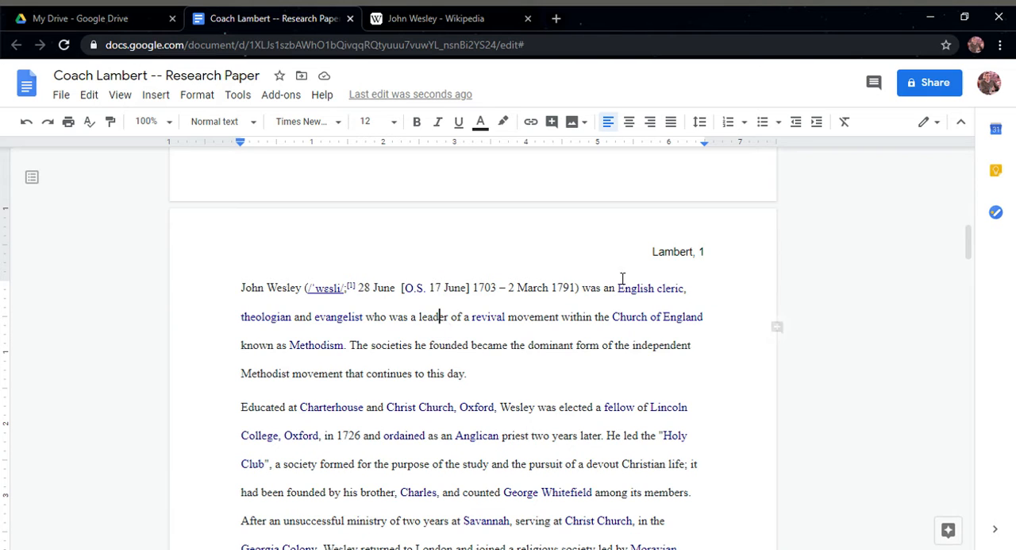
Check the header's last name and number on the title page and on the following pages
{"action": "scroll", "coordinate": [613, 333], "scroll_direction": "up", "scroll_amount": 10}
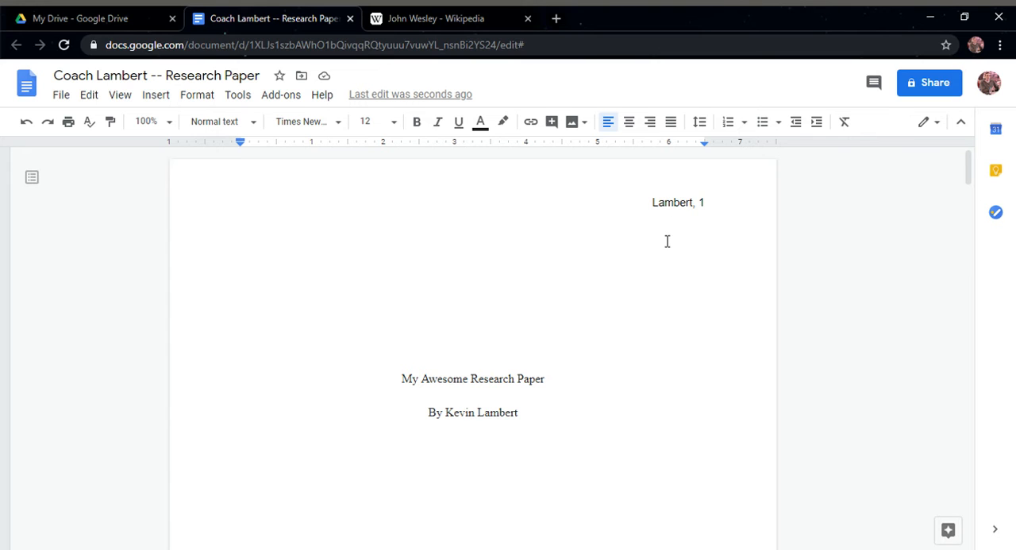
{"action": "scroll", "coordinate": [628, 272], "scroll_direction": "down", "scroll_amount": 20}
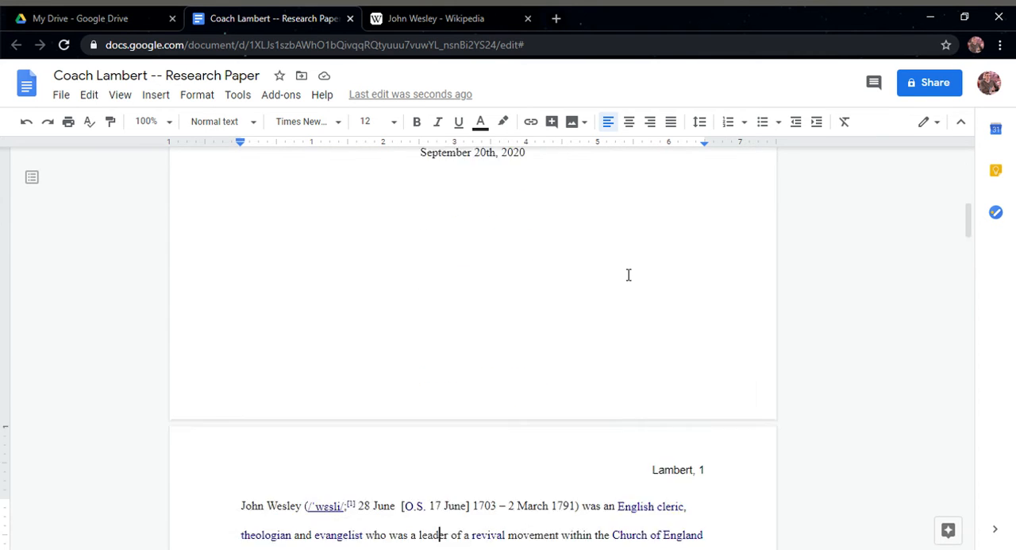
{"action": "scroll", "coordinate": [667, 277], "scroll_direction": "up", "scroll_amount": 3}
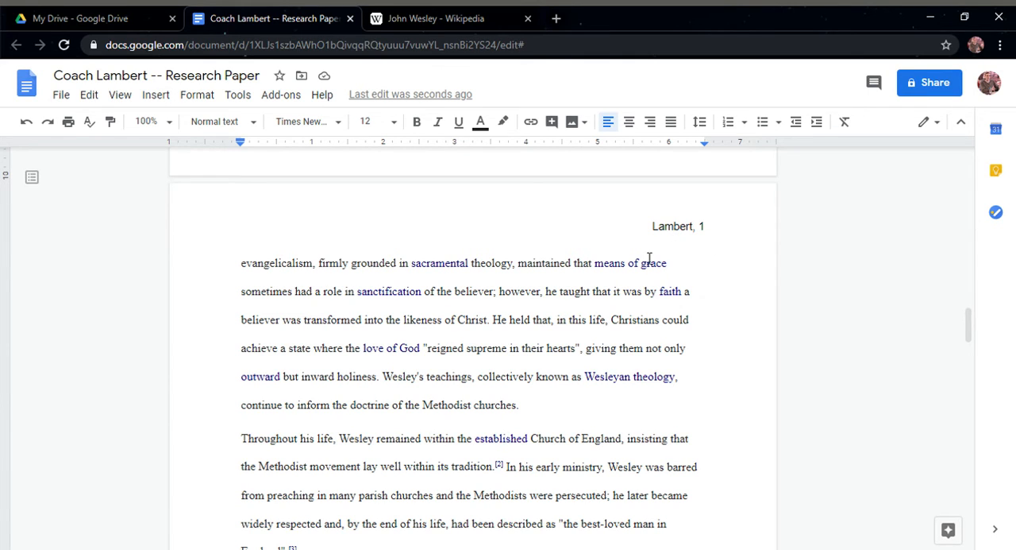
{"action": "scroll", "coordinate": [692, 247], "scroll_direction": "up", "scroll_amount": 1}
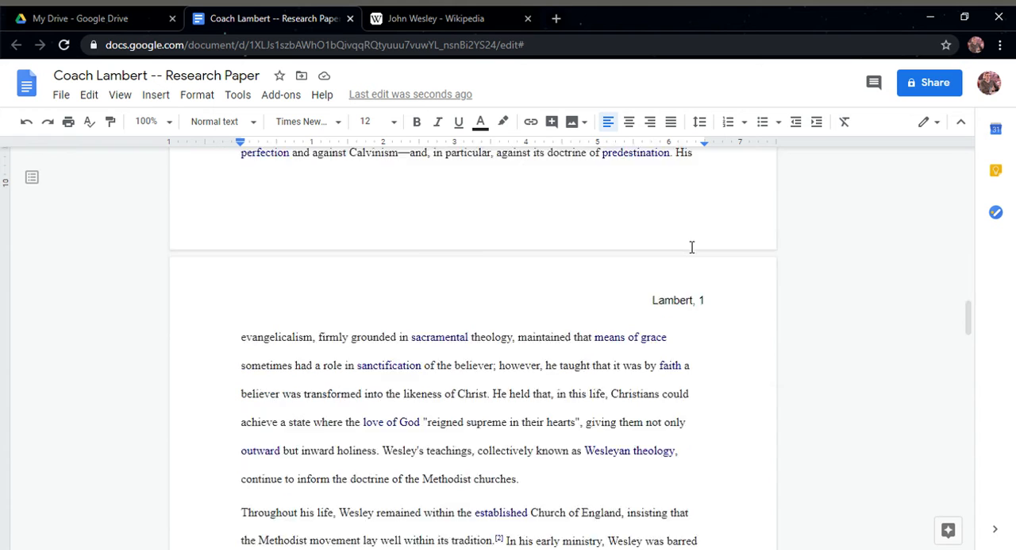
{"action": "scroll", "coordinate": [692, 247], "scroll_direction": "down", "scroll_amount": 3}
{"action": "scroll", "coordinate": [691, 247], "scroll_direction": "up", "scroll_amount": 3}
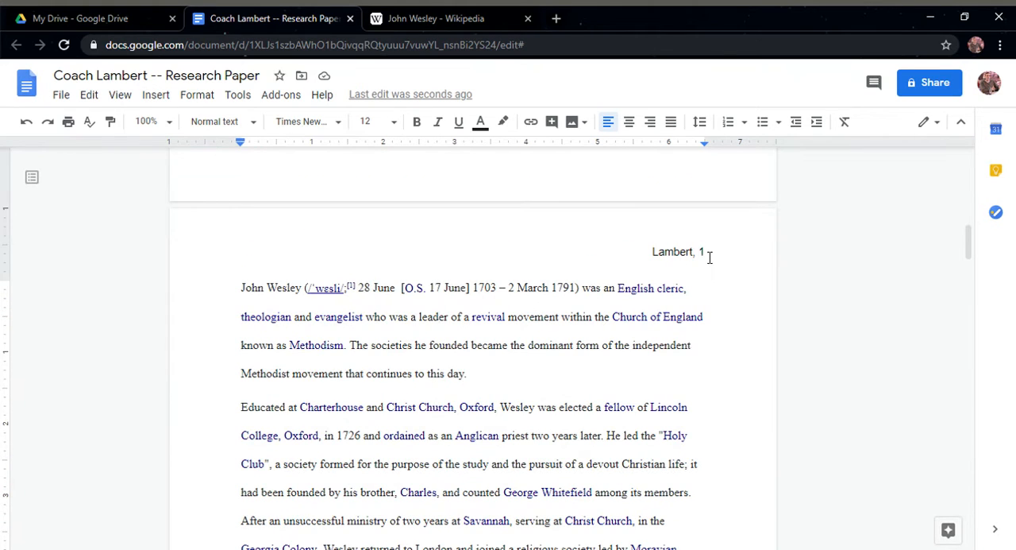
Replace the manually entered 1 in the header with automatic page numbers that skip the title page and start at 1 on the second page
{"action": "double_click", "coordinate": [710, 255]}
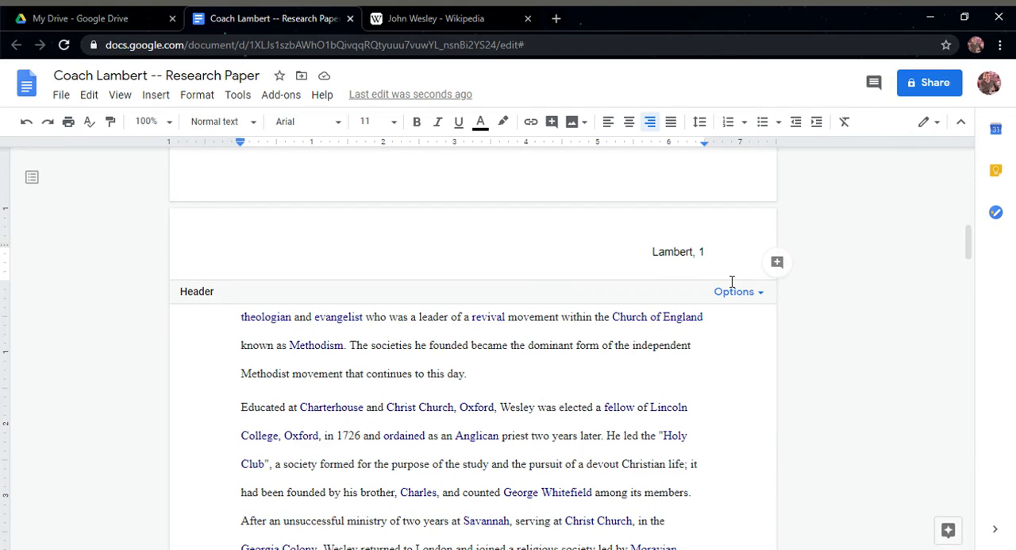
{"action": "key", "text": "BackSpace"}
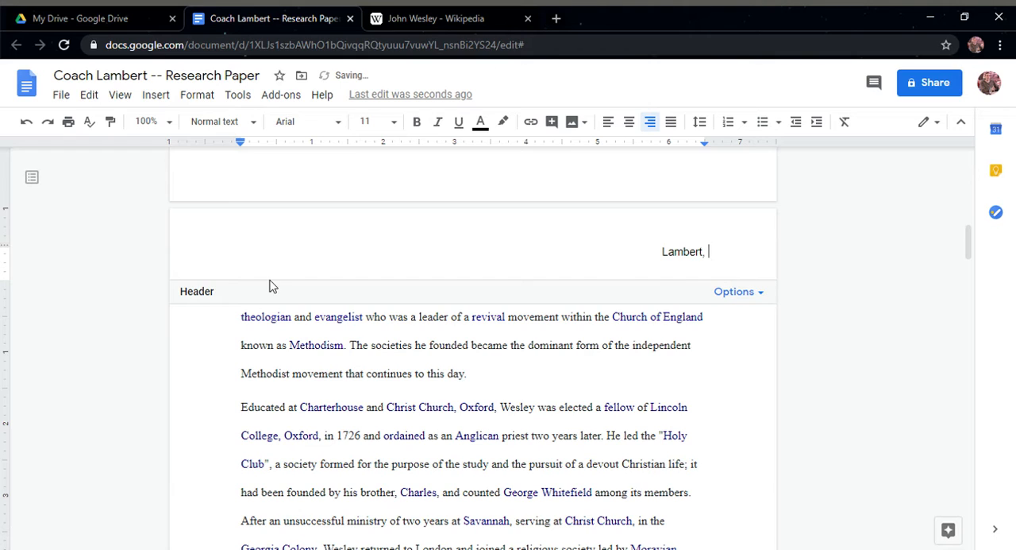
{"action": "left_click", "coordinate": [157, 94]}
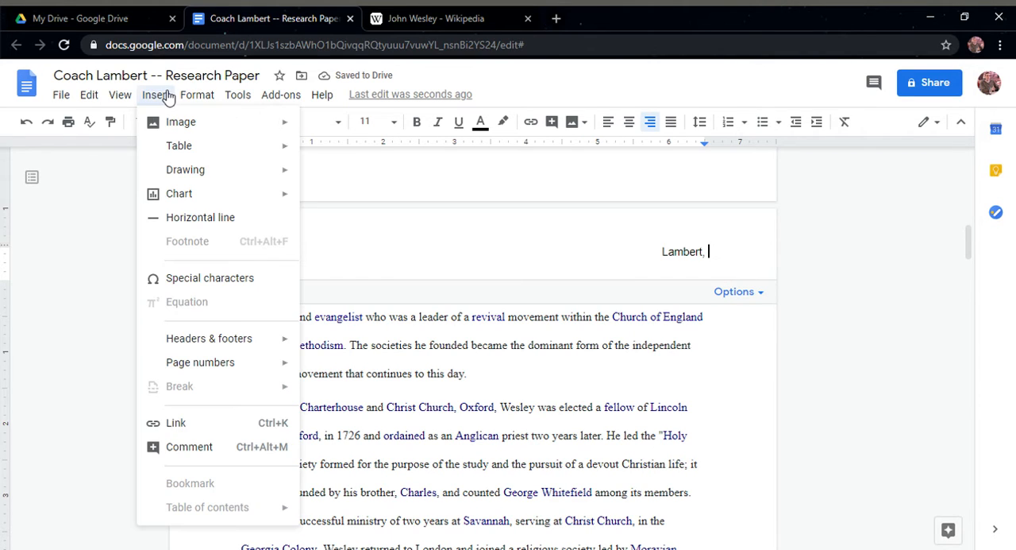
{"action": "mouse_move", "coordinate": [241, 356]}
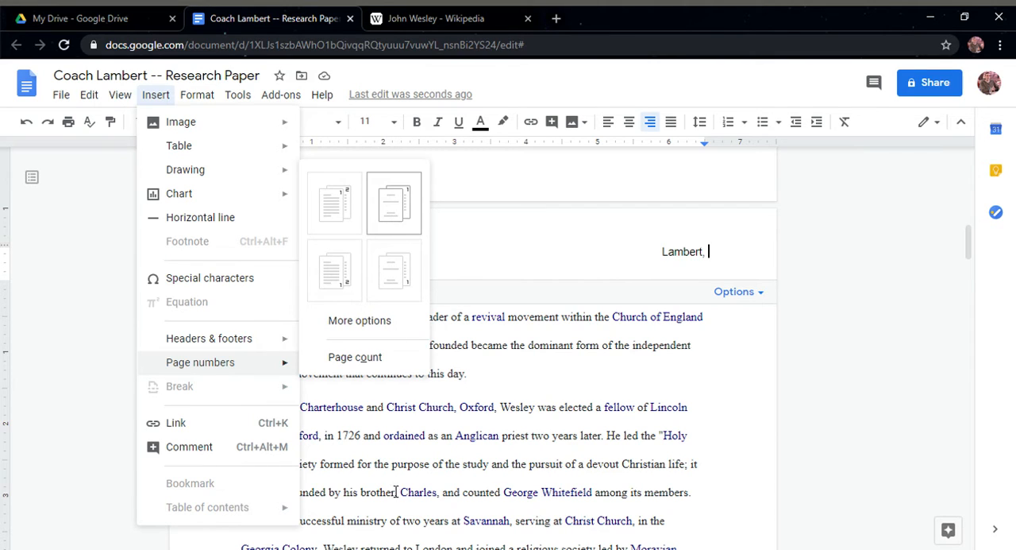
{"action": "left_click", "coordinate": [401, 219]}
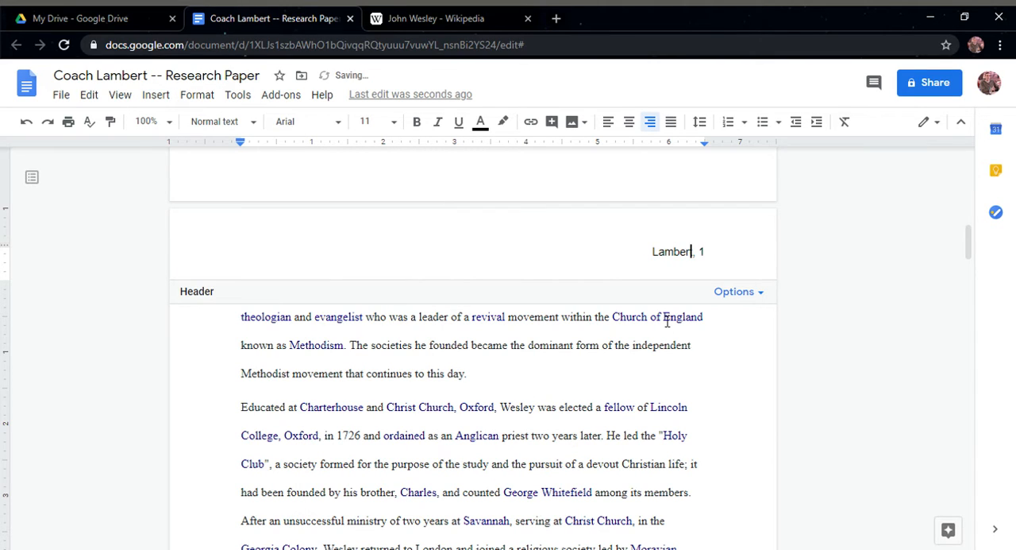
Check the header numbering on the following pages, then inspect the title page's header and the available page number layouts
{"action": "scroll", "coordinate": [659, 333], "scroll_direction": "down", "scroll_amount": 10}
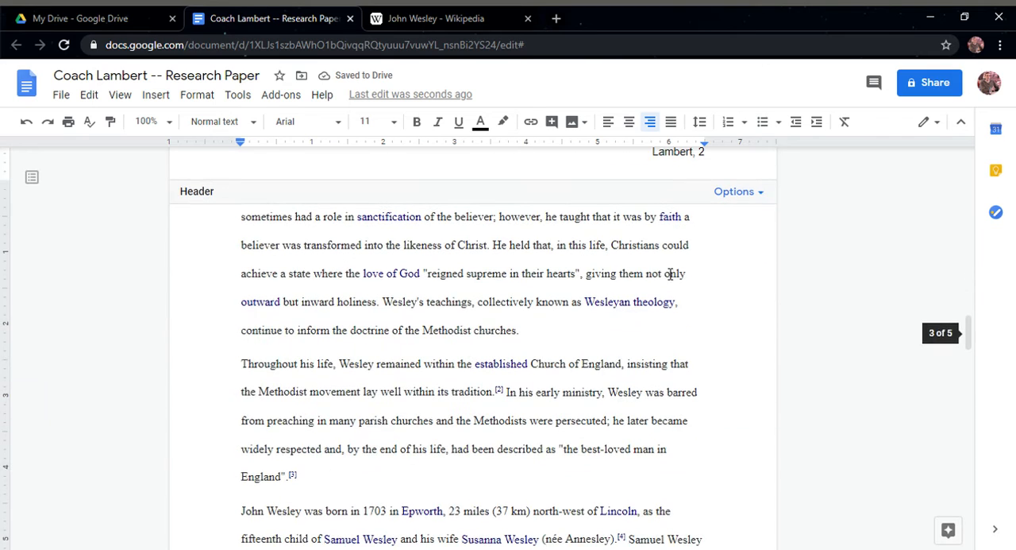
{"action": "scroll", "coordinate": [671, 270], "scroll_direction": "up", "scroll_amount": 12}
{"action": "double_click", "coordinate": [661, 205]}
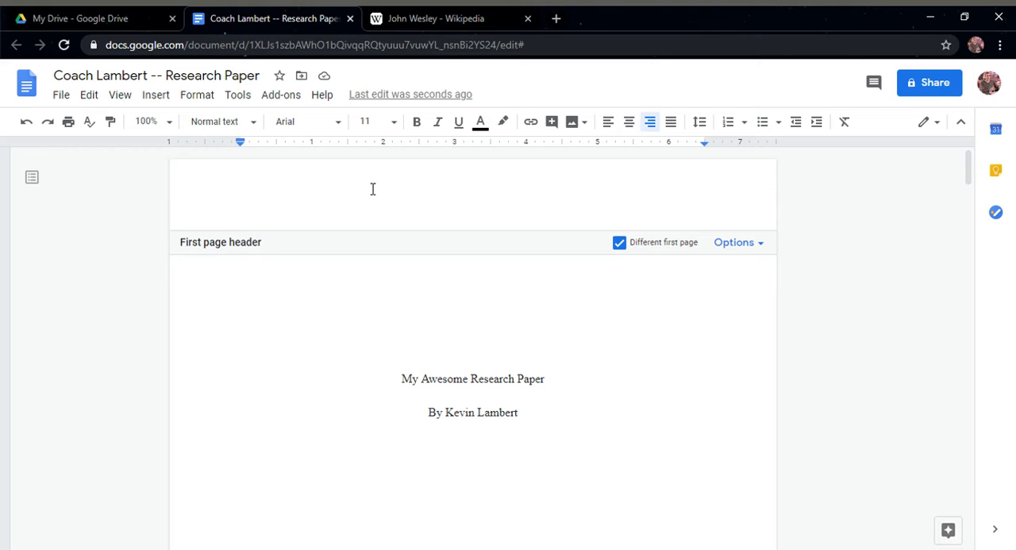
{"action": "left_click", "coordinate": [155, 96]}
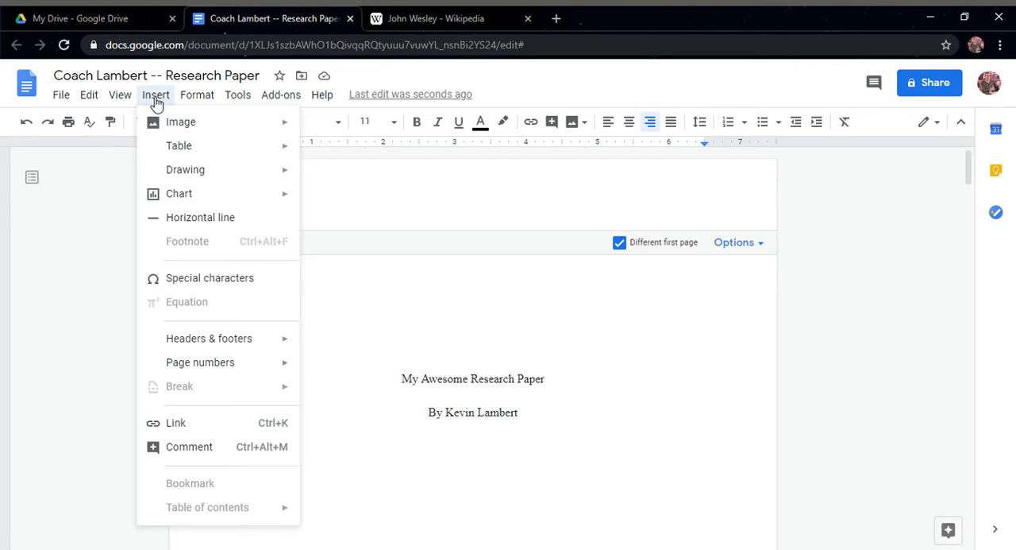
{"action": "mouse_move", "coordinate": [208, 366]}
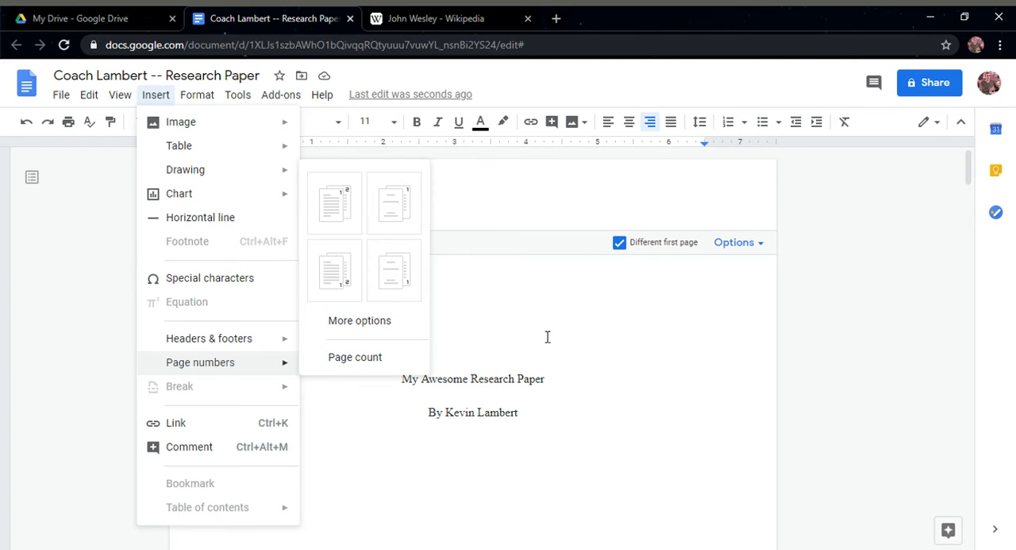
{"action": "left_click", "coordinate": [503, 379]}
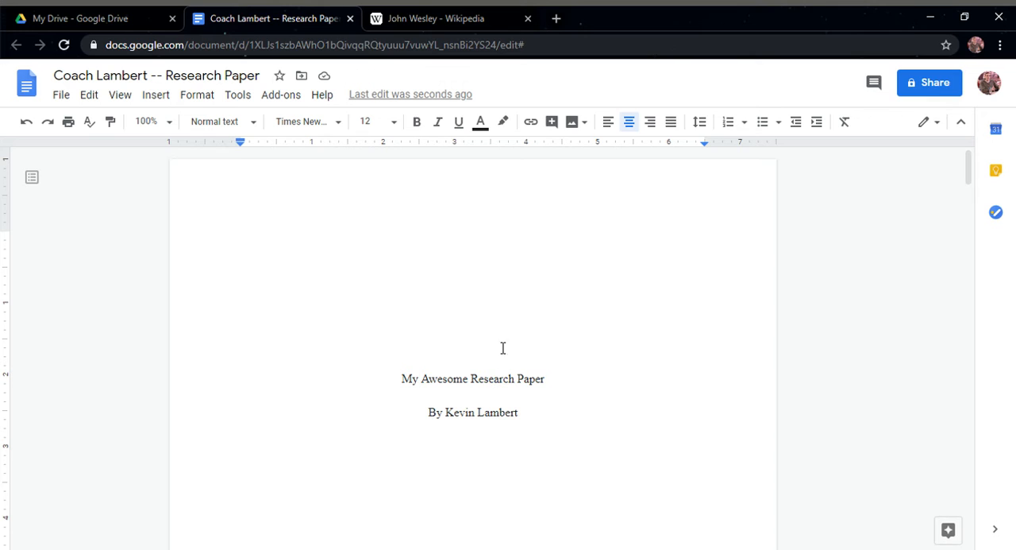
Look over the title page from the paper title down to the date line
{"action": "scroll", "coordinate": [482, 292], "scroll_direction": "down", "scroll_amount": 5}
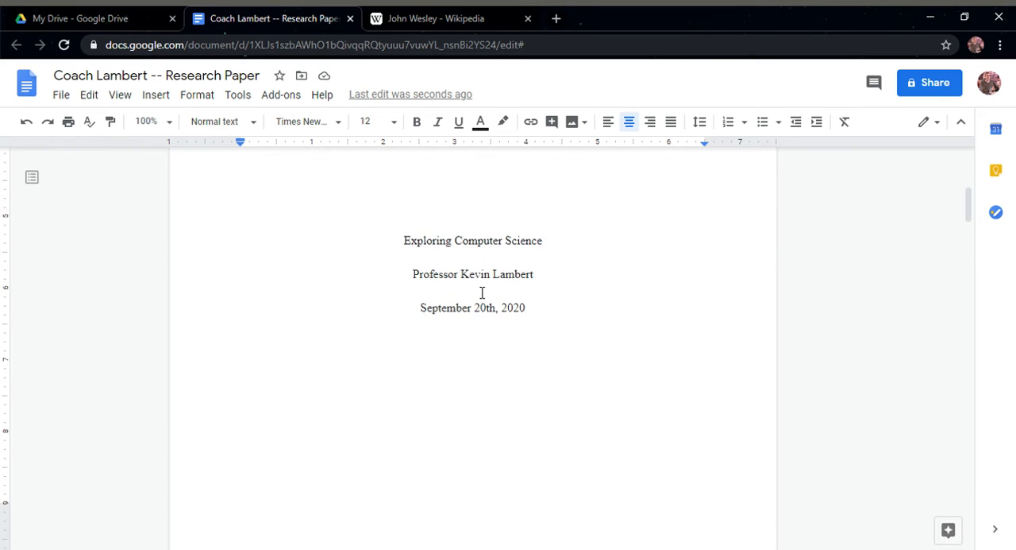
{"action": "scroll", "coordinate": [482, 292], "scroll_direction": "up", "scroll_amount": 5}
{"action": "scroll", "coordinate": [468, 293], "scroll_direction": "down", "scroll_amount": 3}
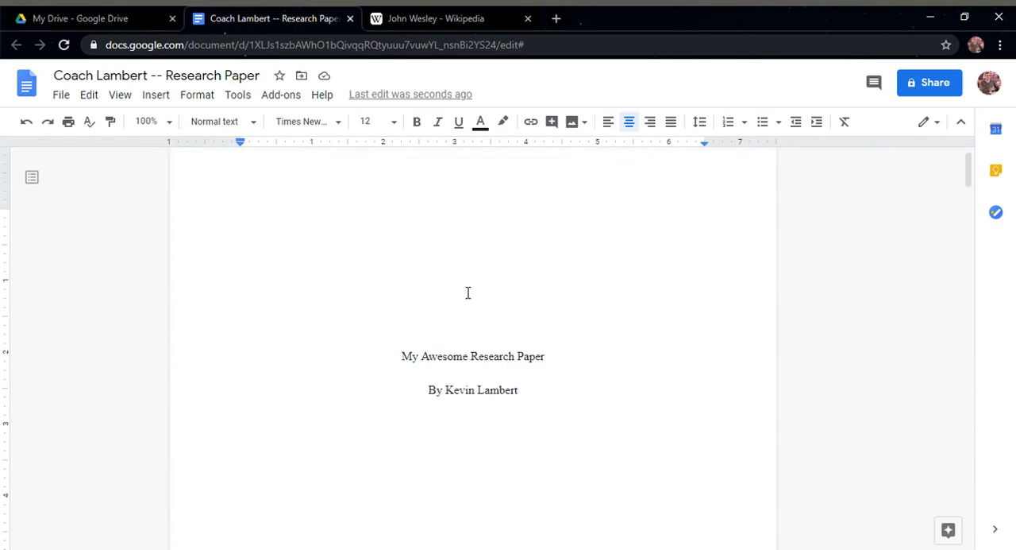
{"action": "scroll", "coordinate": [465, 296], "scroll_direction": "up", "scroll_amount": 1}
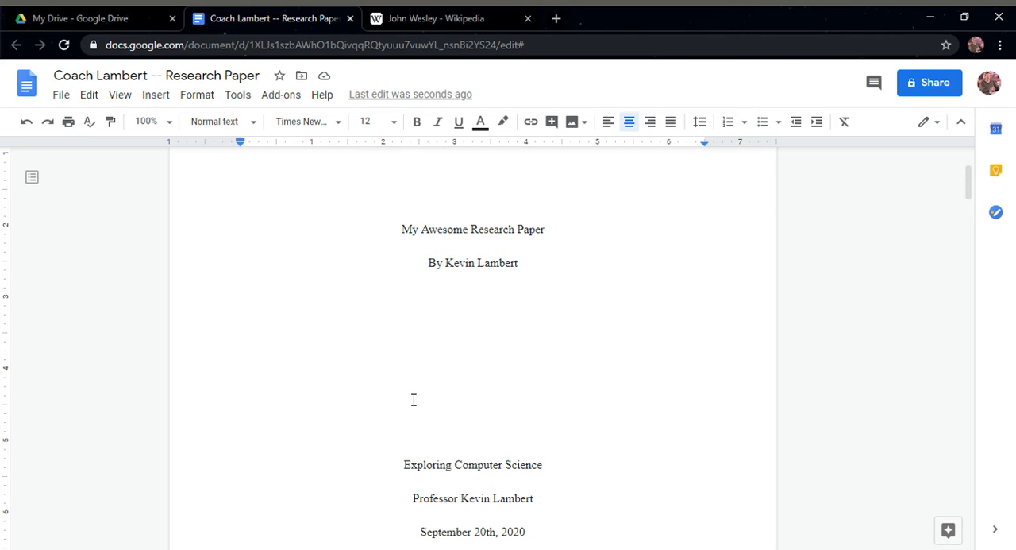
Set the whole header line with last name and page number on the second page to Times New Roman
{"action": "scroll", "coordinate": [480, 316], "scroll_direction": "down", "scroll_amount": 3}
{"action": "scroll", "coordinate": [476, 312], "scroll_direction": "down", "scroll_amount": 5}
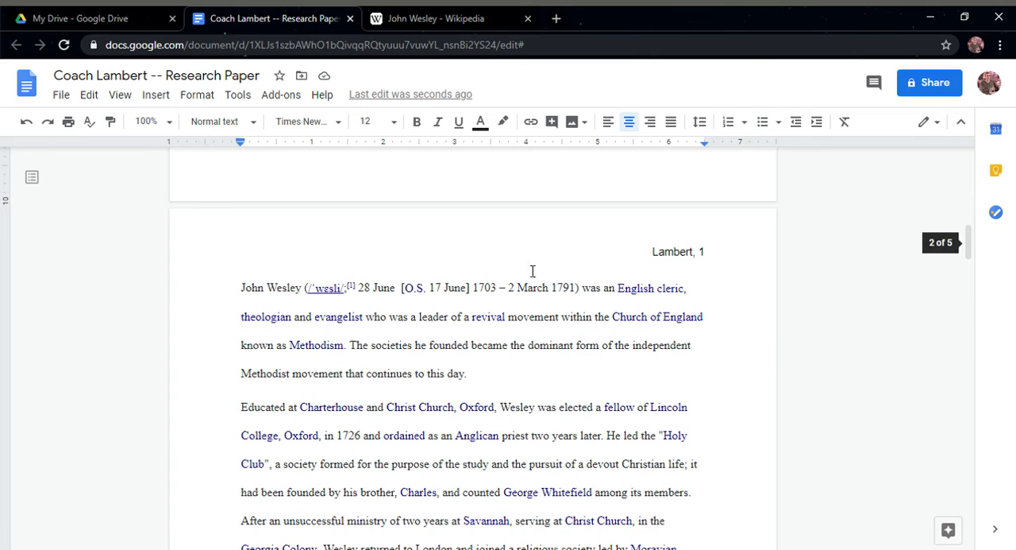
{"action": "double_click", "coordinate": [680, 254]}
{"action": "triple_click", "coordinate": [680, 254]}
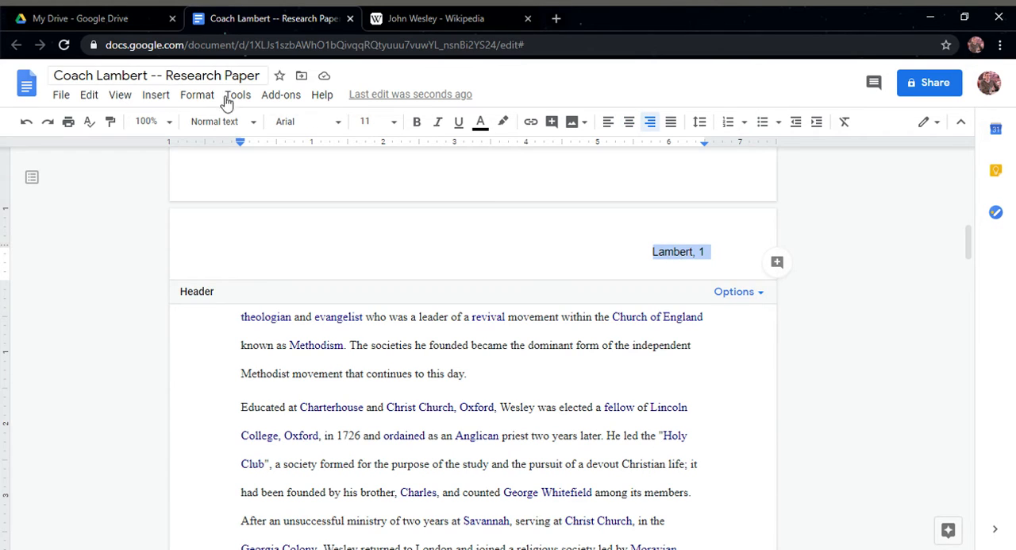
{"action": "left_click", "coordinate": [302, 127]}
{"action": "left_click", "coordinate": [308, 218]}
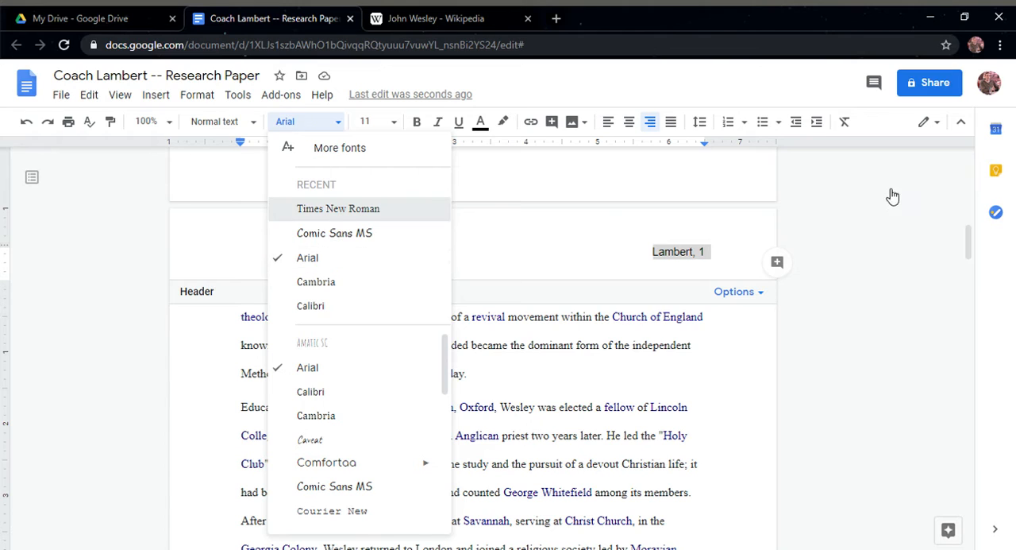
{"action": "left_click", "coordinate": [540, 357]}
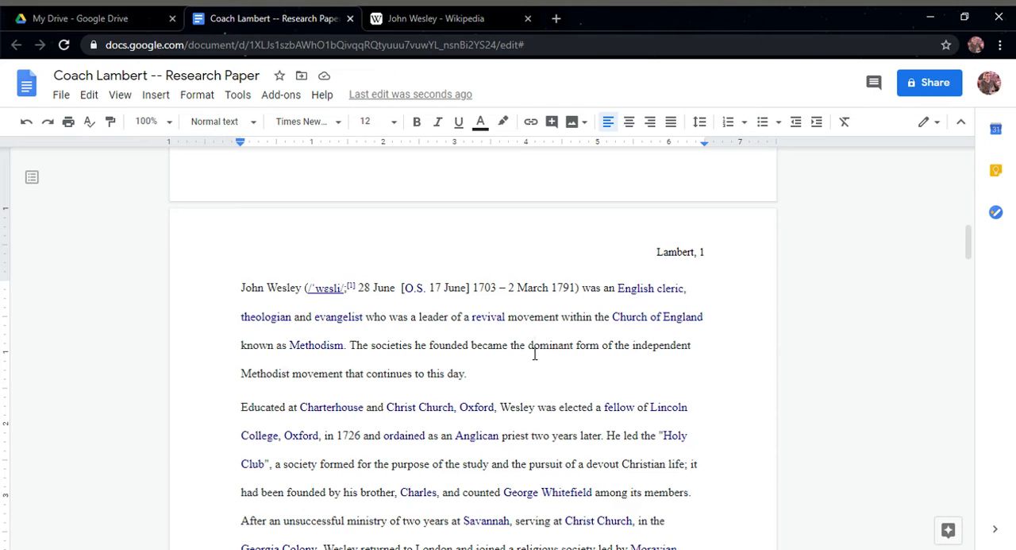
Review the header page numbers and body text through the last page of the paper
{"action": "scroll", "coordinate": [569, 336], "scroll_direction": "down", "scroll_amount": 8}
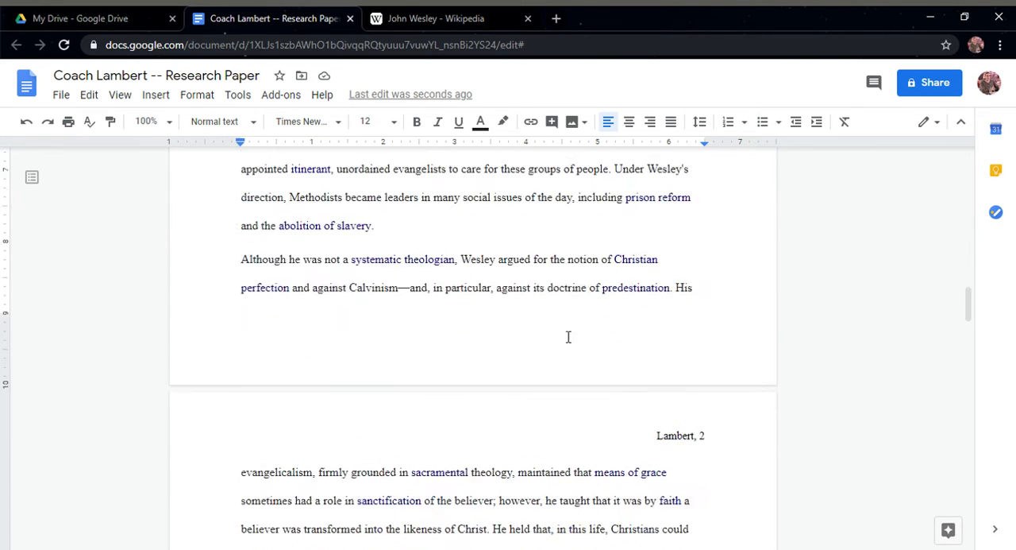
{"action": "scroll", "coordinate": [601, 316], "scroll_direction": "down", "scroll_amount": 15}
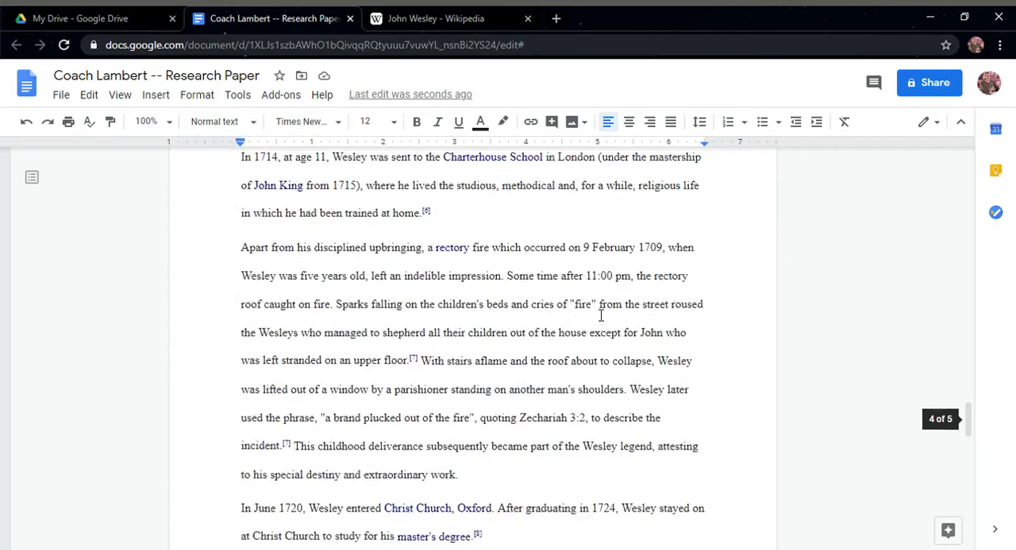
{"action": "scroll", "coordinate": [601, 316], "scroll_direction": "down", "scroll_amount": 15}
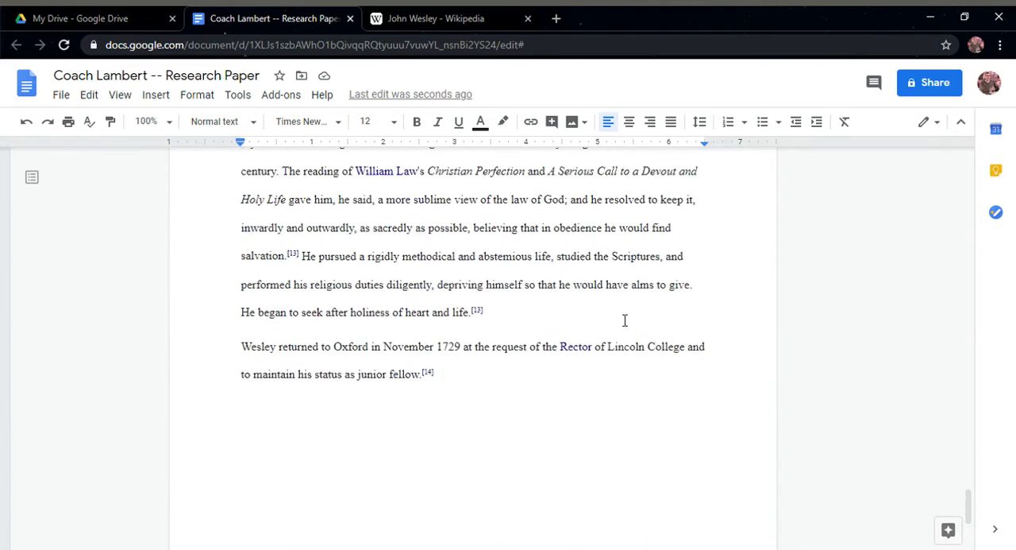
{"action": "scroll", "coordinate": [625, 320], "scroll_direction": "down", "scroll_amount": 1}
{"action": "left_click", "coordinate": [467, 326]}
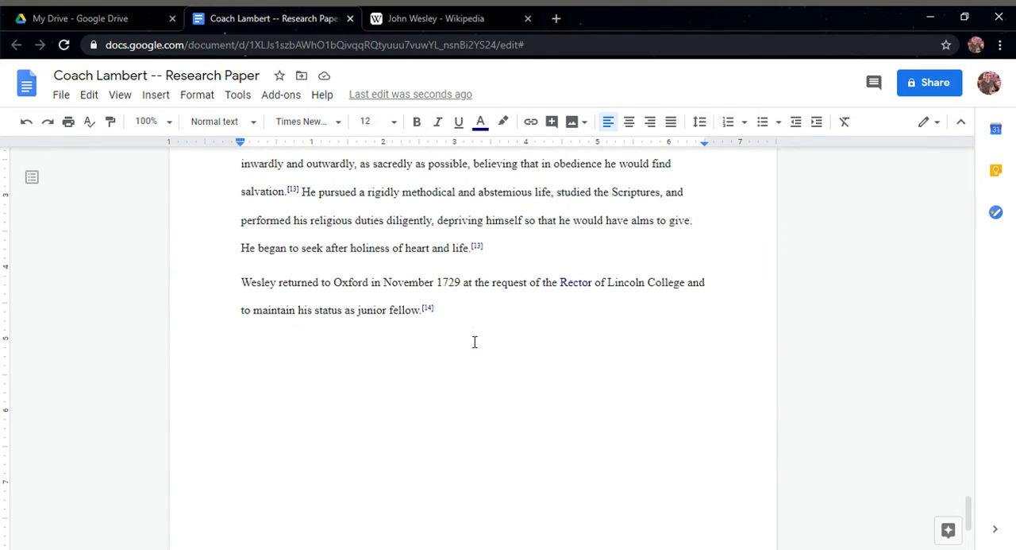
{"action": "scroll", "coordinate": [512, 356], "scroll_direction": "up", "scroll_amount": 5}
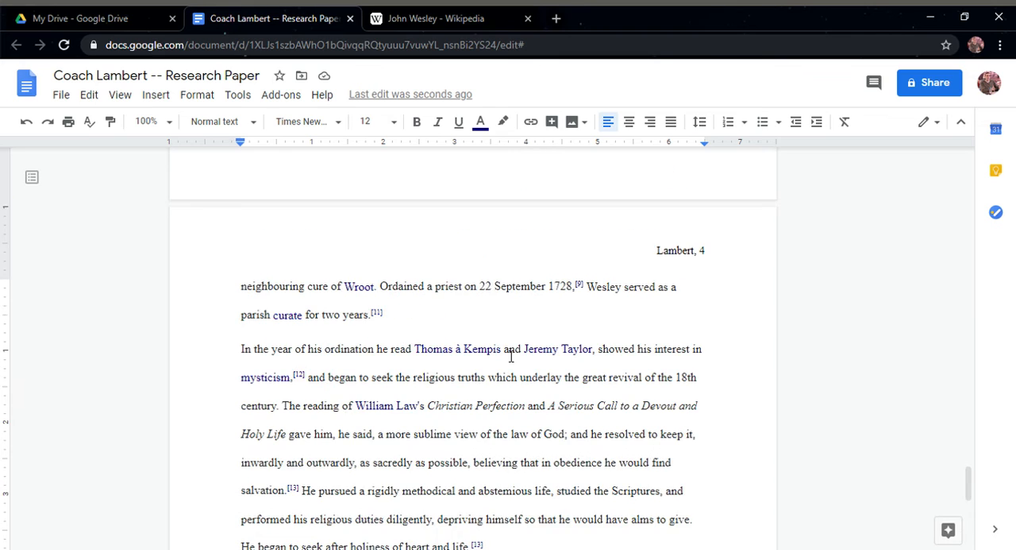
{"action": "scroll", "coordinate": [365, 314], "scroll_direction": "up", "scroll_amount": 5}
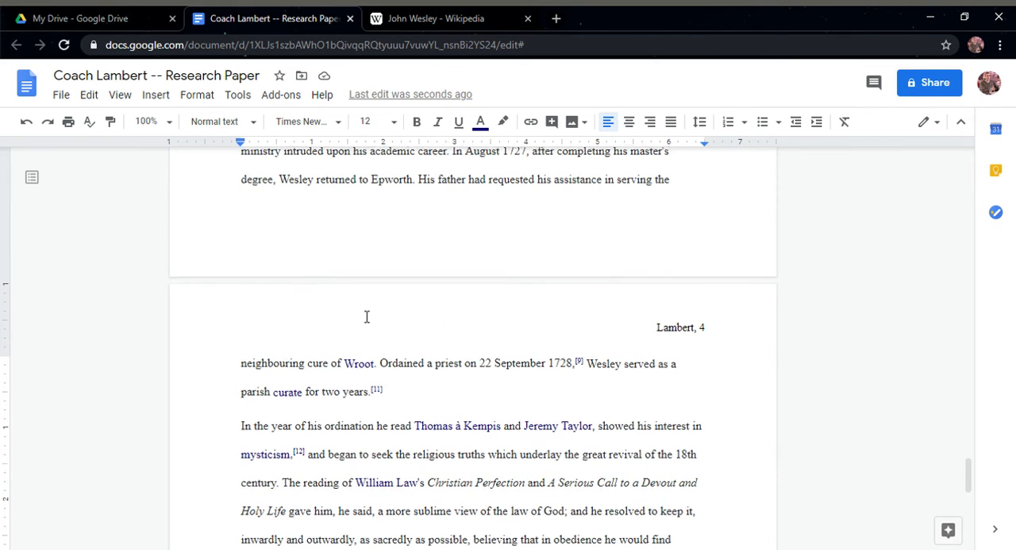
{"action": "scroll", "coordinate": [379, 338], "scroll_direction": "up", "scroll_amount": 4}
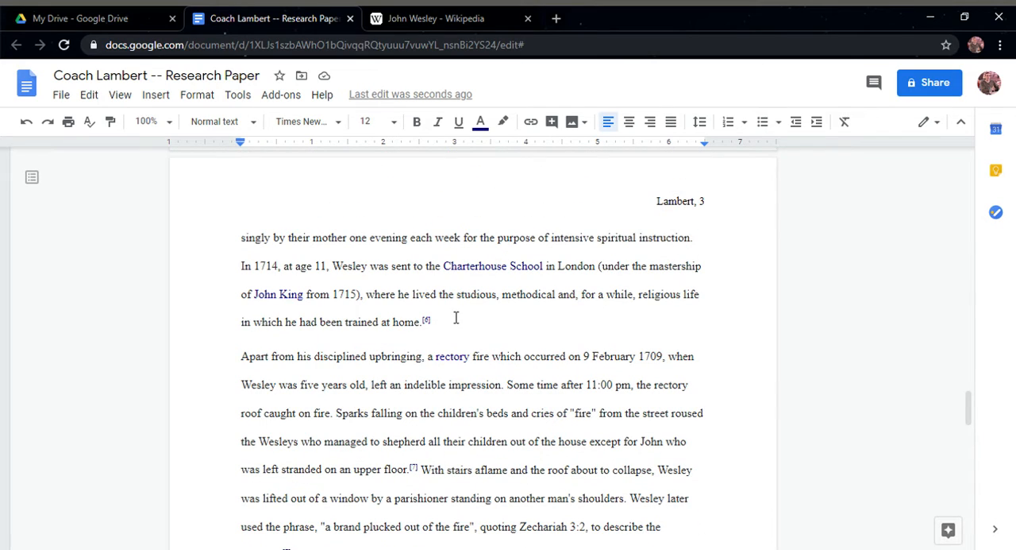
Delete the [14] reference mark at the end of the paper's last paragraph
{"action": "scroll", "coordinate": [461, 326], "scroll_direction": "down", "scroll_amount": 12}
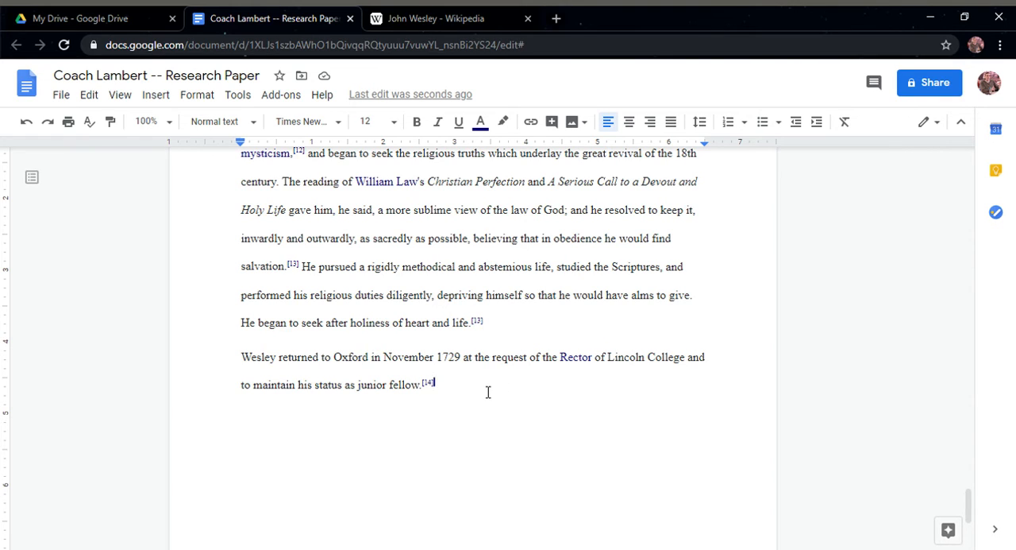
{"action": "key", "text": "BackSpace"}
{"action": "key", "text": "BackSpace"}
{"action": "key", "text": "BackSpace"}
{"action": "key", "text": "BackSpace"}
Look back over the numbered pages from the end of the paper to its first body page
{"action": "scroll", "coordinate": [468, 332], "scroll_direction": "up", "scroll_amount": 5}
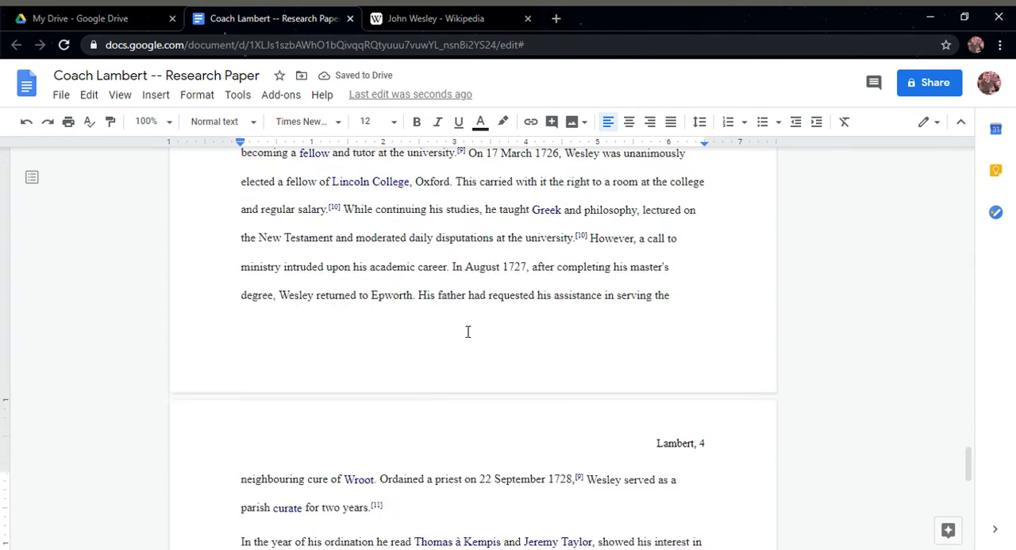
{"action": "scroll", "coordinate": [468, 331], "scroll_direction": "up", "scroll_amount": 20}
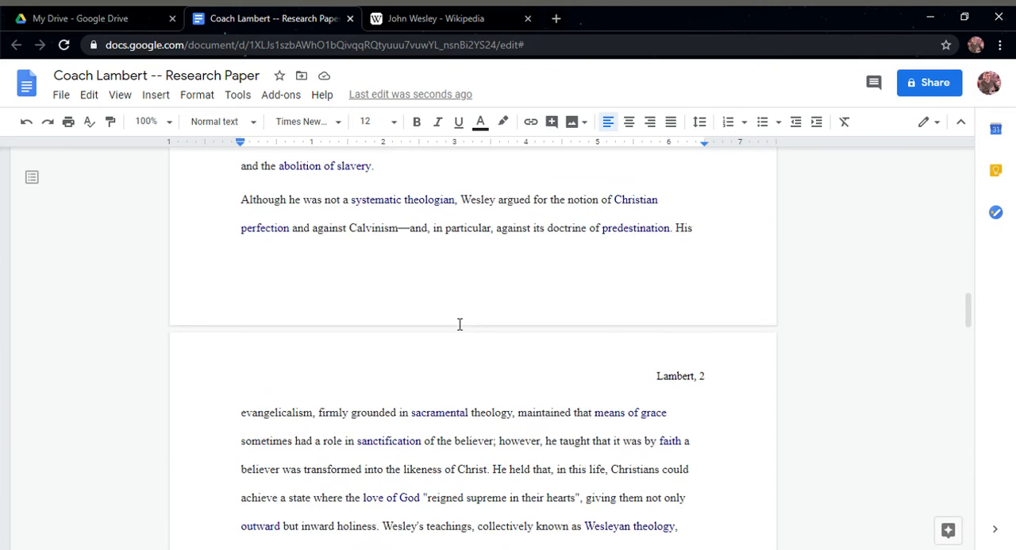
{"action": "scroll", "coordinate": [459, 324], "scroll_direction": "up", "scroll_amount": 10}
{"action": "scroll", "coordinate": [458, 326], "scroll_direction": "down", "scroll_amount": 3}
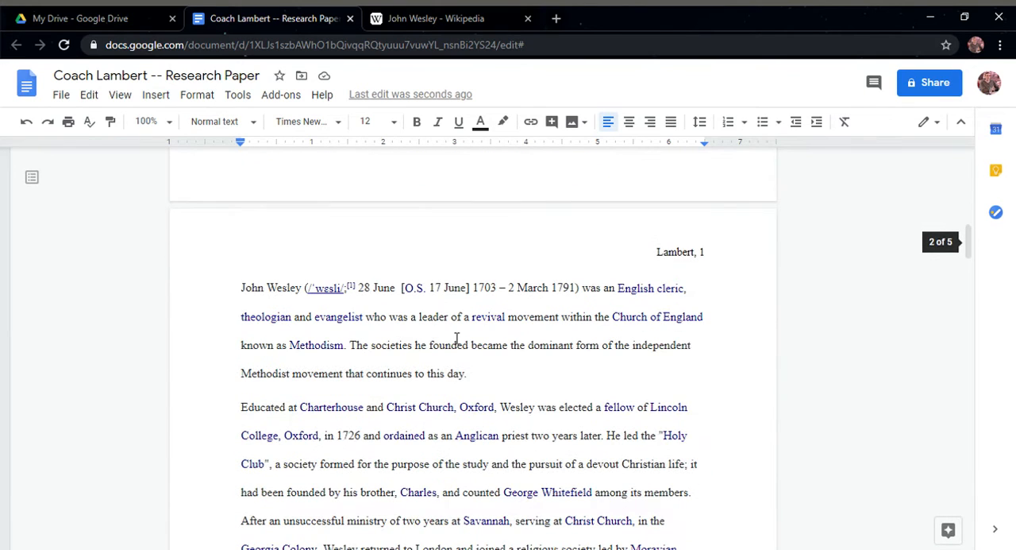
Add an underlined "Introduction" line above the first body paragraph about John Wesley
{"action": "left_click", "coordinate": [244, 297]}
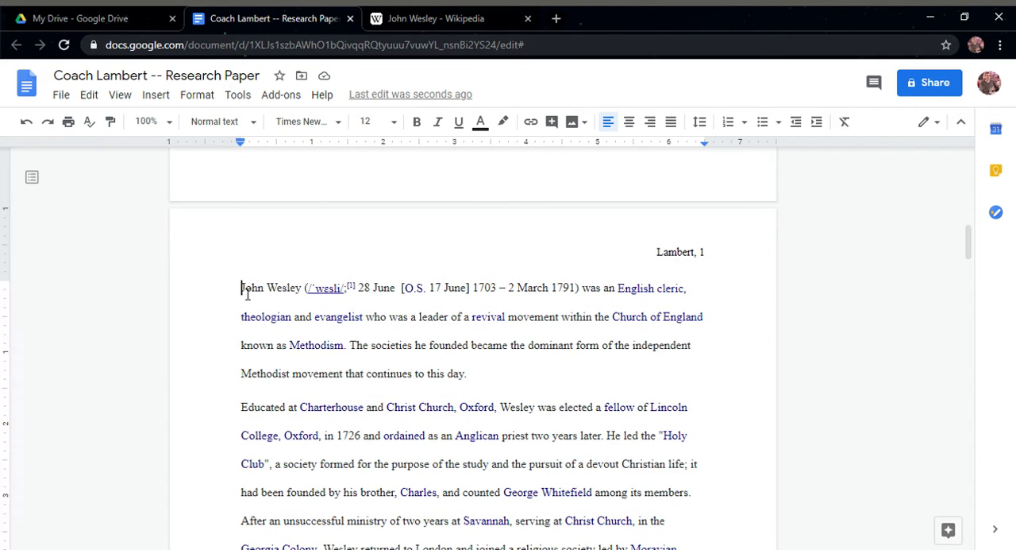
{"action": "key", "text": "Return"}
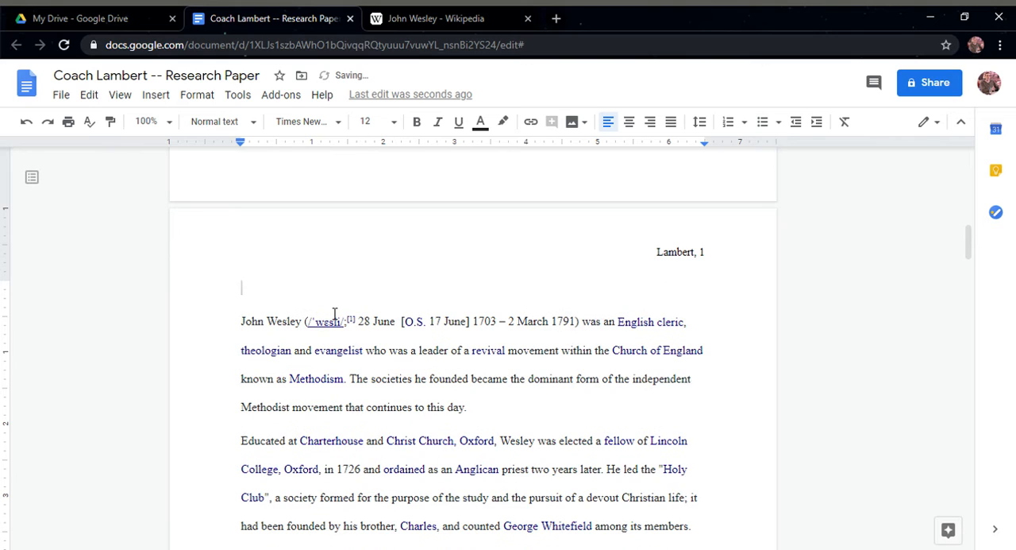
{"action": "key", "text": "ctrl+u"}
{"action": "type", "text": "Intor"}
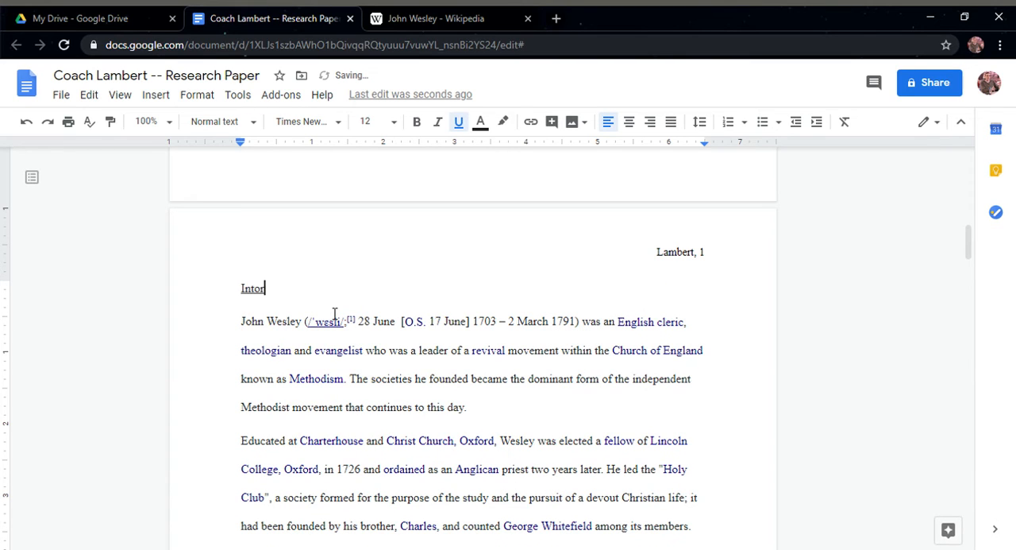
{"action": "key", "text": "BackSpace"}
{"action": "key", "text": "BackSpace"}
{"action": "type", "text": "roduction"}
Add a "Middle" line above the paragraph beginning "Throughout his life, Wesley remained"
{"action": "scroll", "coordinate": [328, 338], "scroll_direction": "down", "scroll_amount": 15}
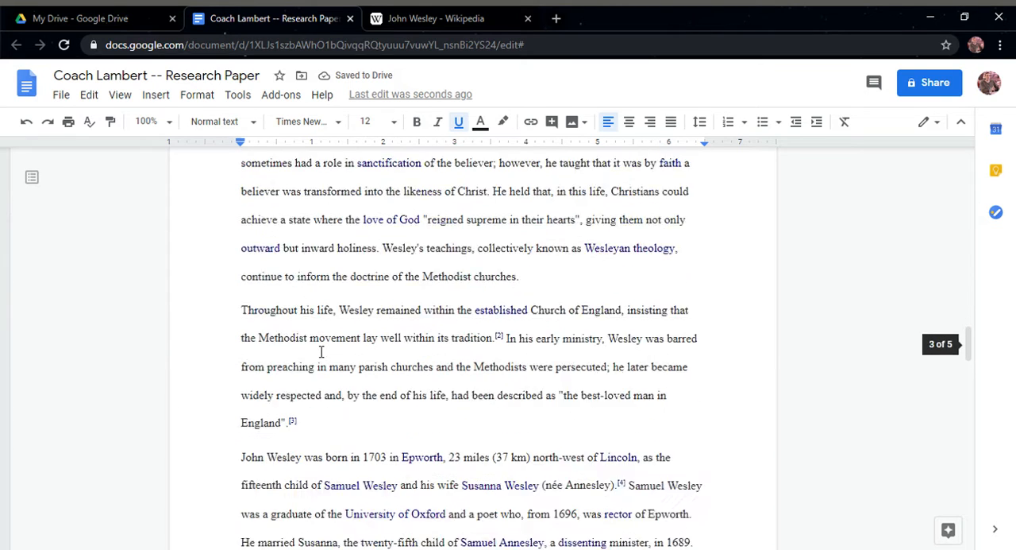
{"action": "left_click", "coordinate": [244, 277]}
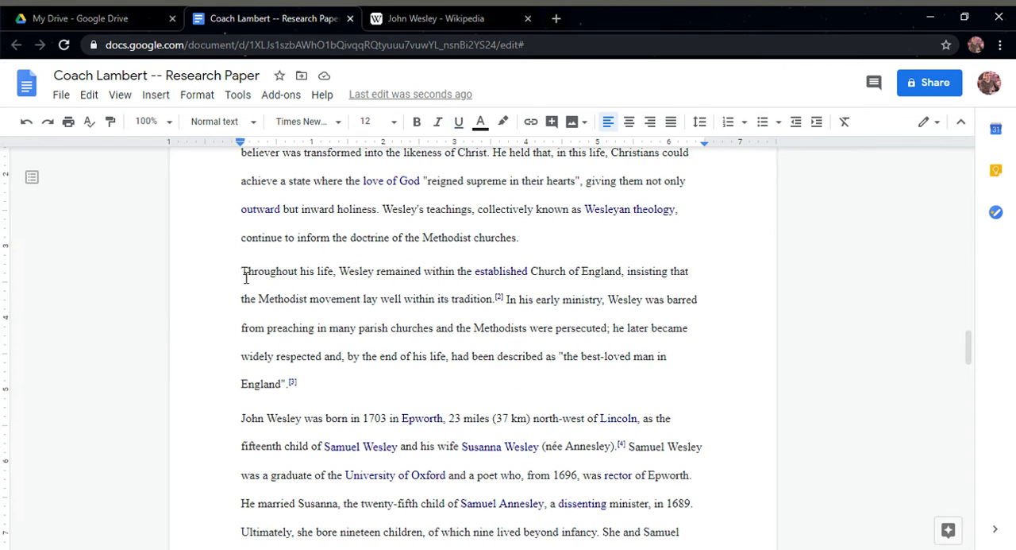
{"action": "key", "text": "Return"}
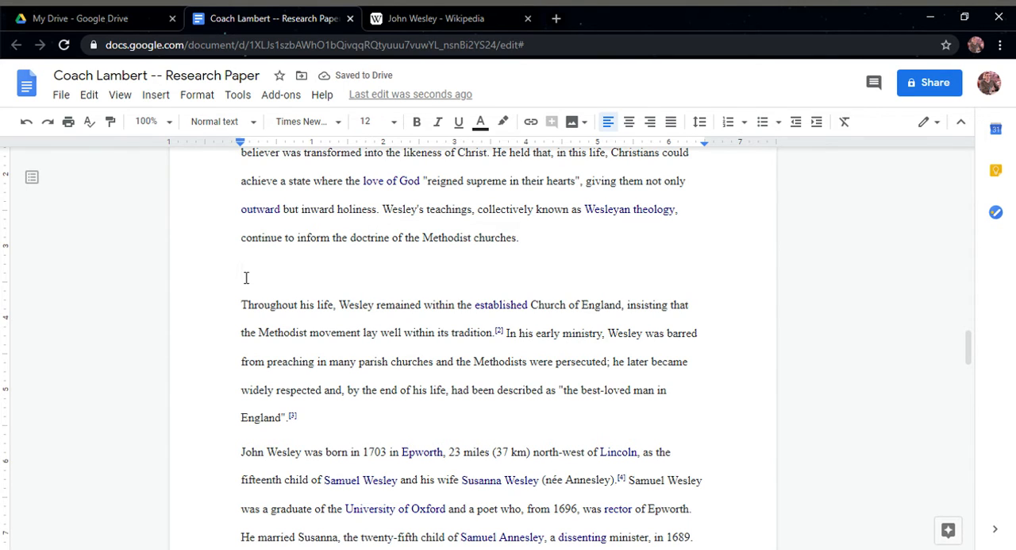
{"action": "type", "text": "Middle"}
Delete the [11] reference mark after "for two years." and add a "Conclusion" line below that paragraph
{"action": "scroll", "coordinate": [316, 278], "scroll_direction": "down", "scroll_amount": 3}
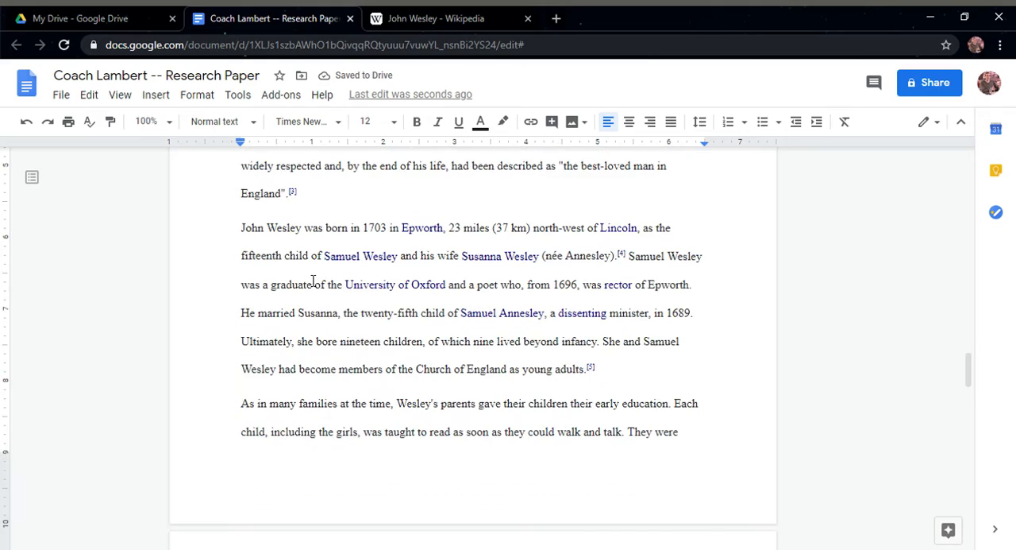
{"action": "scroll", "coordinate": [315, 292], "scroll_direction": "down", "scroll_amount": 15}
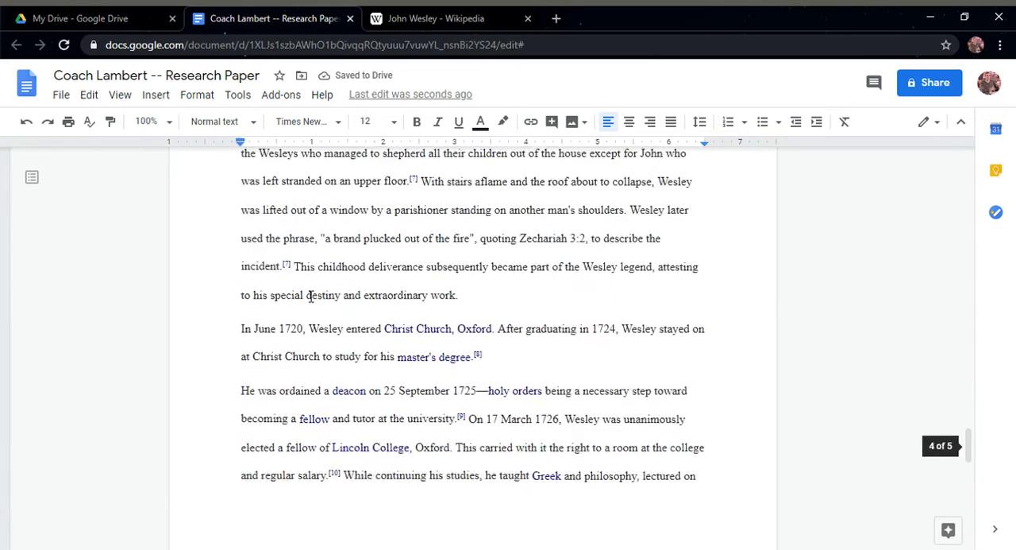
{"action": "scroll", "coordinate": [311, 296], "scroll_direction": "down", "scroll_amount": 4}
{"action": "left_click", "coordinate": [399, 188]}
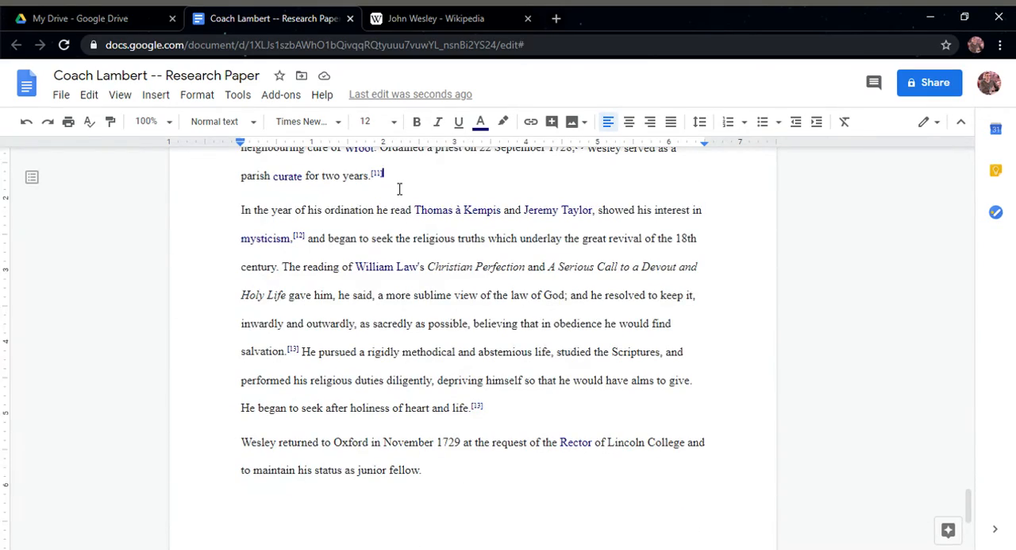
{"action": "key", "text": "BackSpace"}
{"action": "key", "text": "BackSpace"}
{"action": "key", "text": "BackSpace"}
{"action": "key", "text": "Return"}
{"action": "type", "text": "Conclusion"}
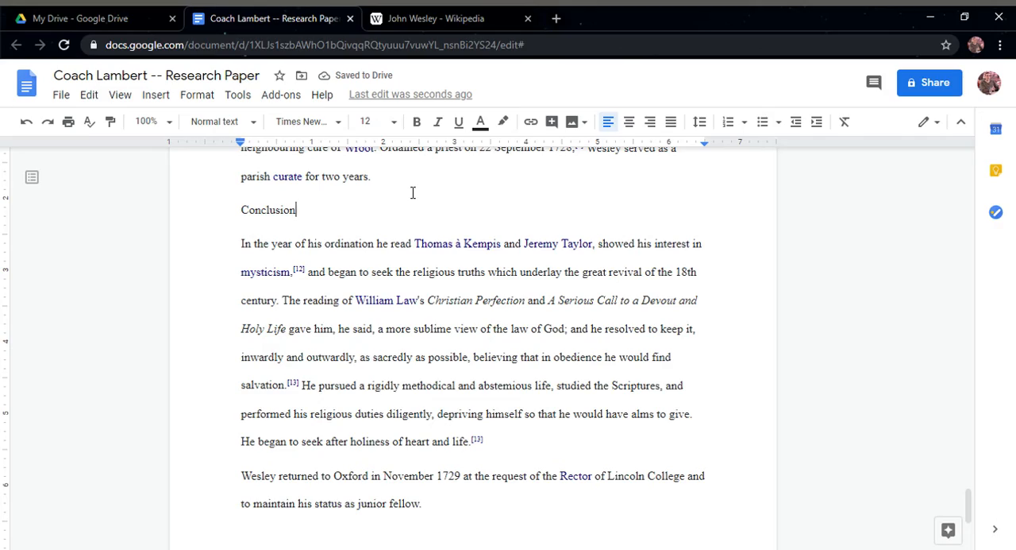
Remove the underline from the Introduction line on the first body page
{"action": "scroll", "coordinate": [381, 208], "scroll_direction": "up", "scroll_amount": 20}
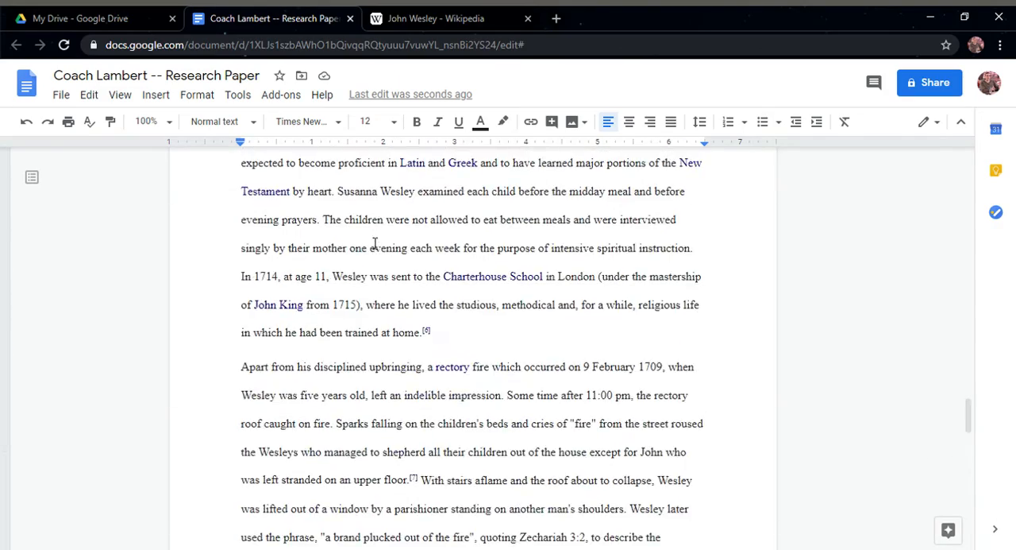
{"action": "scroll", "coordinate": [375, 243], "scroll_direction": "up", "scroll_amount": 14}
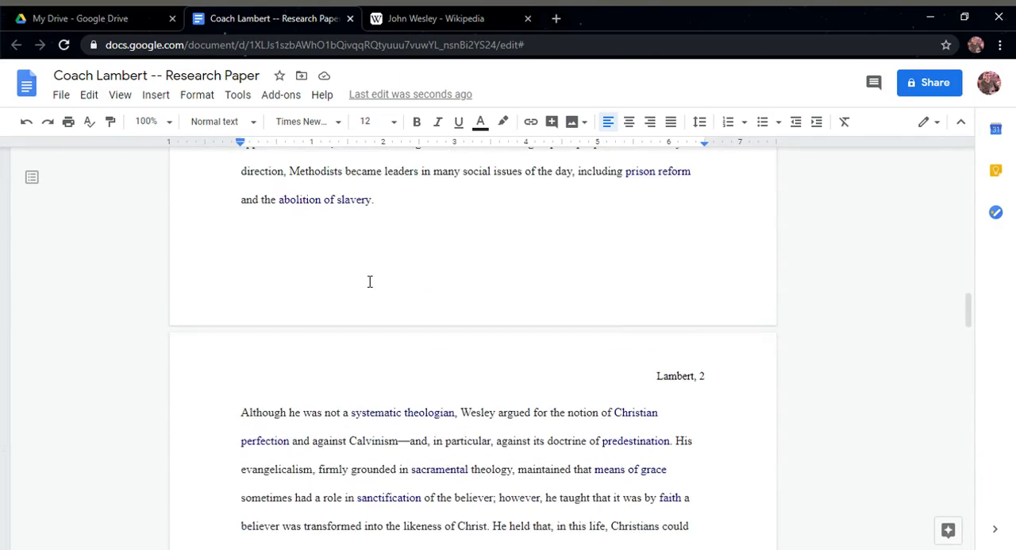
{"action": "scroll", "coordinate": [369, 281], "scroll_direction": "up", "scroll_amount": 8}
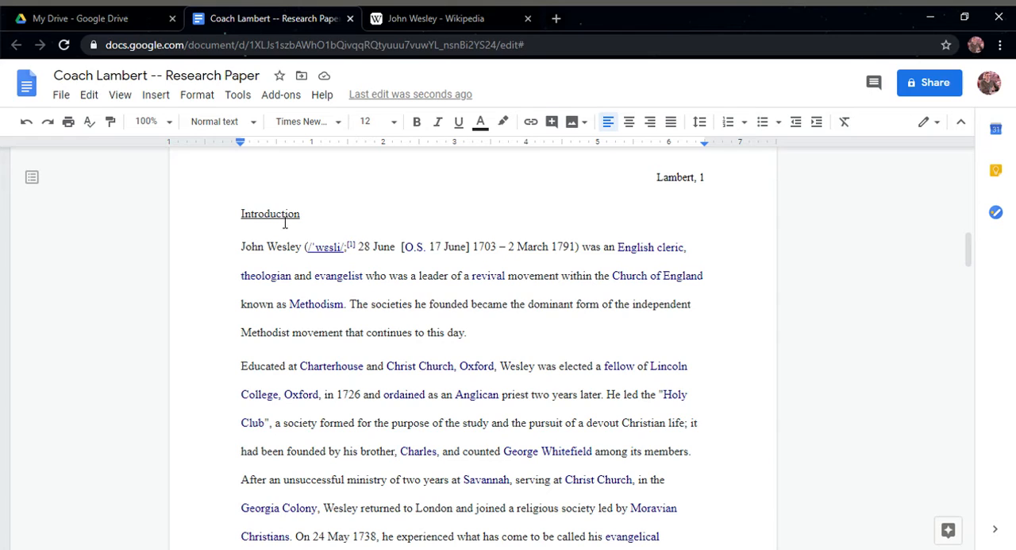
{"action": "double_click", "coordinate": [285, 215]}
{"action": "key", "text": "ctrl+u"}
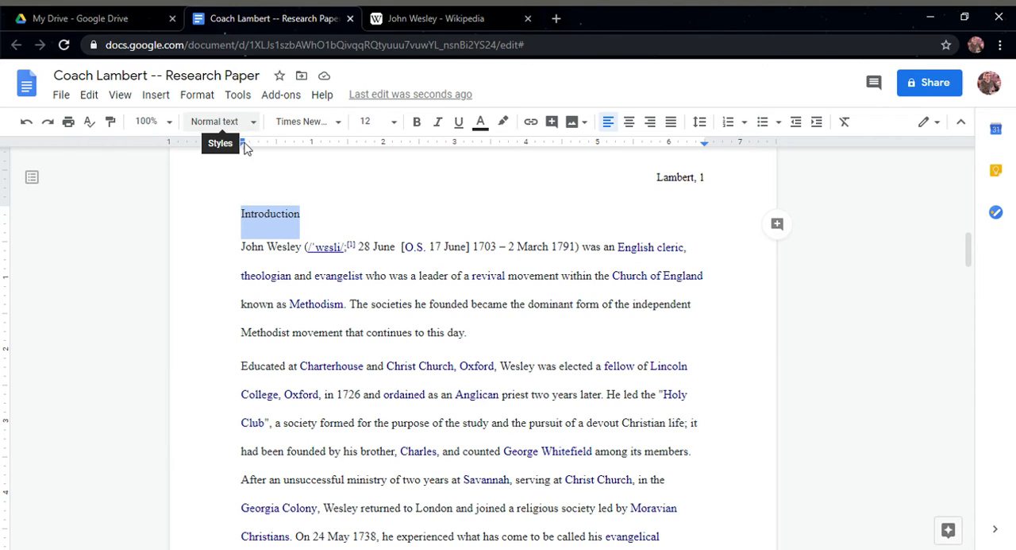
Apply the Heading 1 style to the Introduction line
{"action": "left_click", "coordinate": [259, 260]}
{"action": "left_click", "coordinate": [275, 399]}
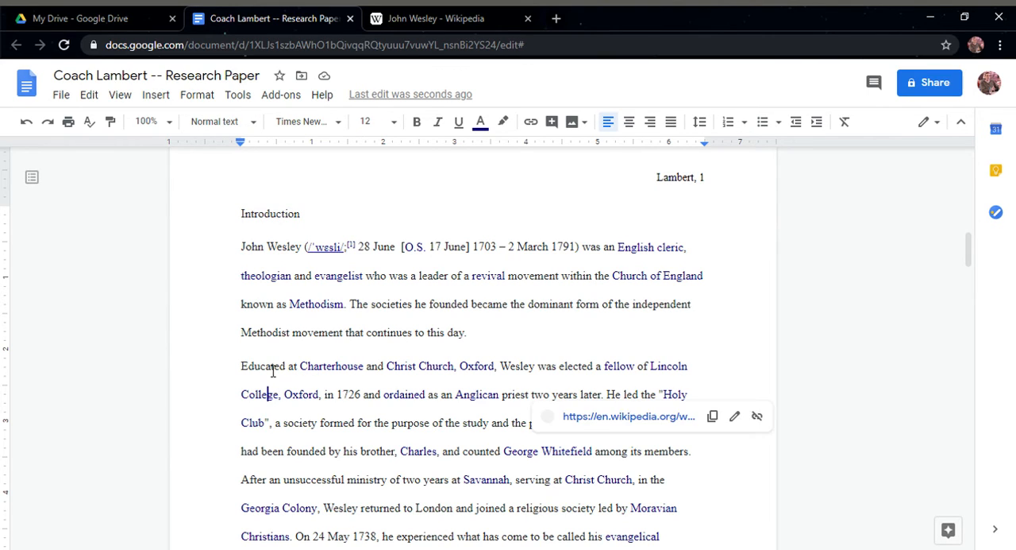
{"action": "left_click", "coordinate": [271, 368]}
{"action": "double_click", "coordinate": [281, 222]}
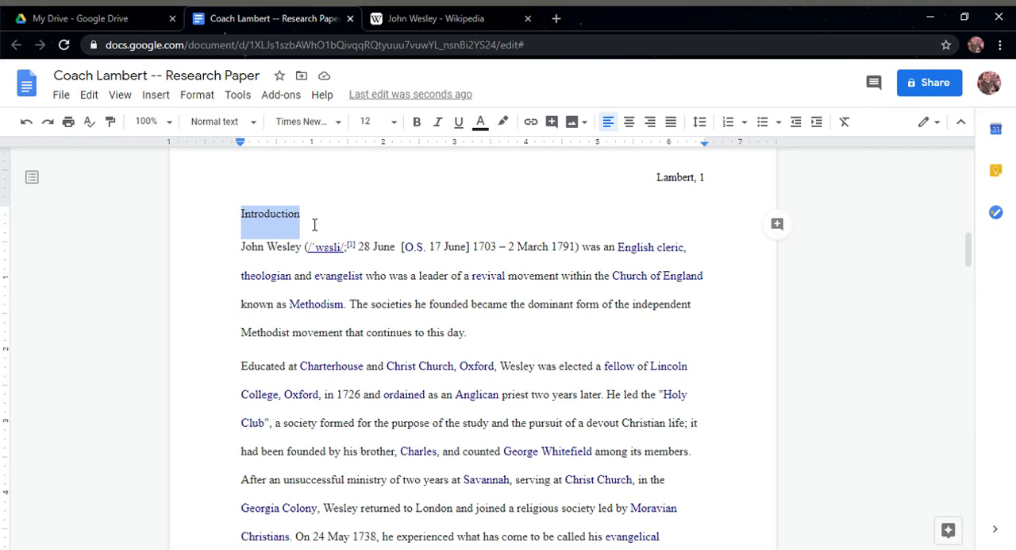
{"action": "left_click", "coordinate": [254, 125]}
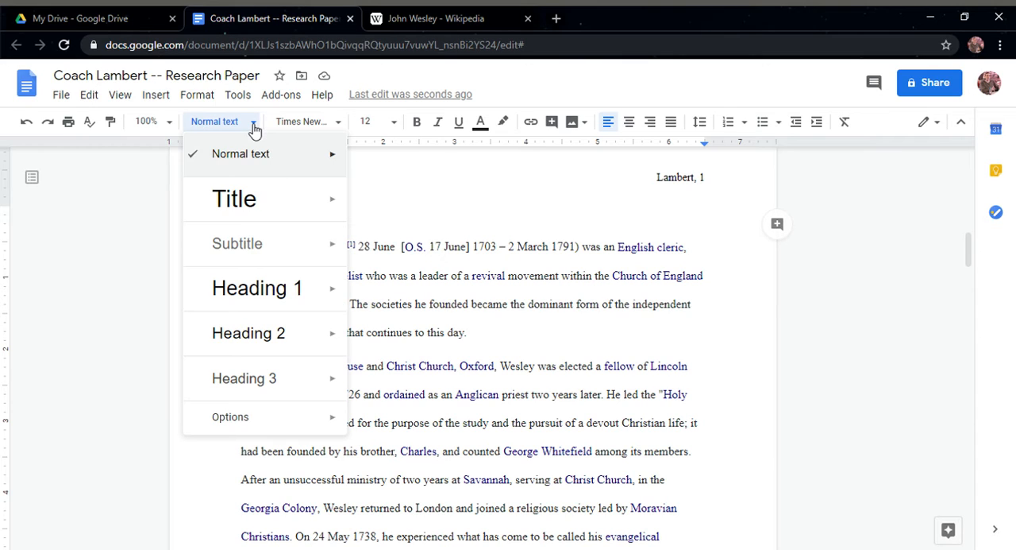
{"action": "left_click", "coordinate": [261, 294]}
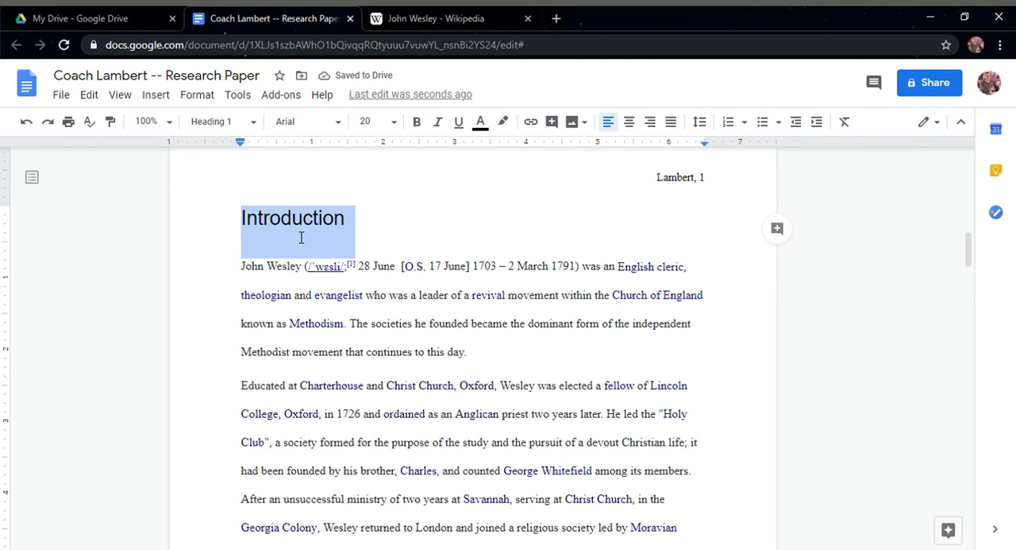
Set the Introduction heading to Times New Roman, size 12
{"action": "left_click", "coordinate": [344, 127]}
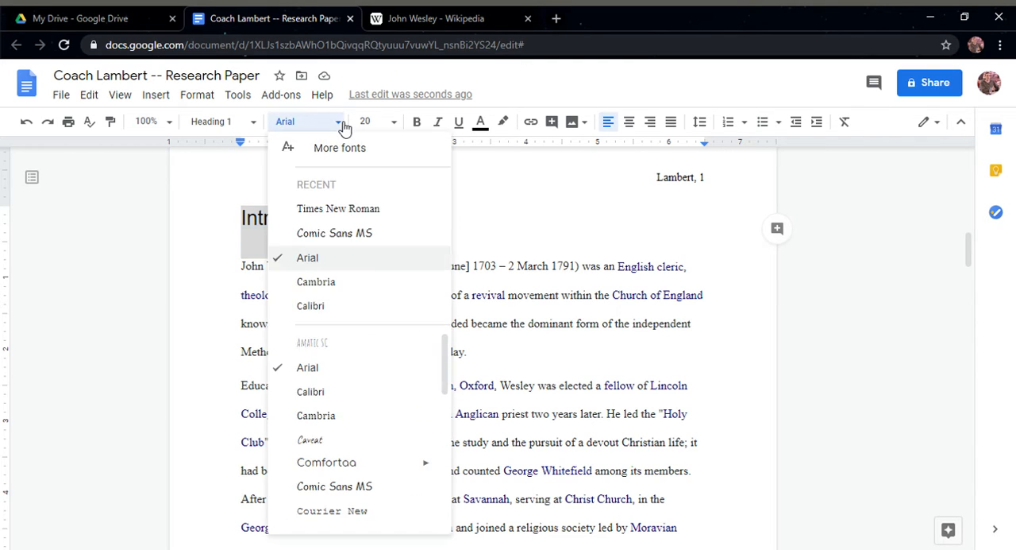
{"action": "left_click", "coordinate": [355, 204]}
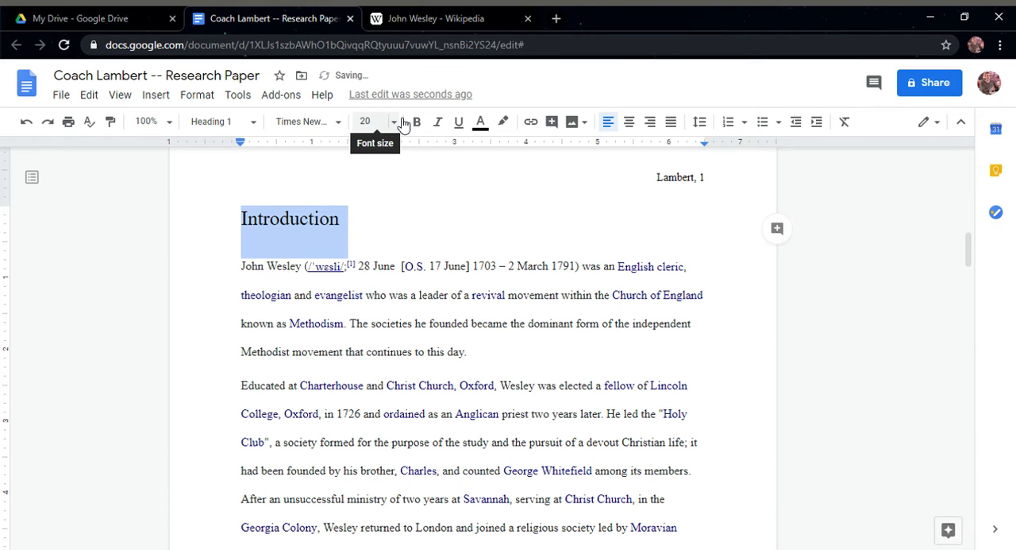
{"action": "left_click", "coordinate": [393, 122]}
{"action": "left_click", "coordinate": [379, 245]}
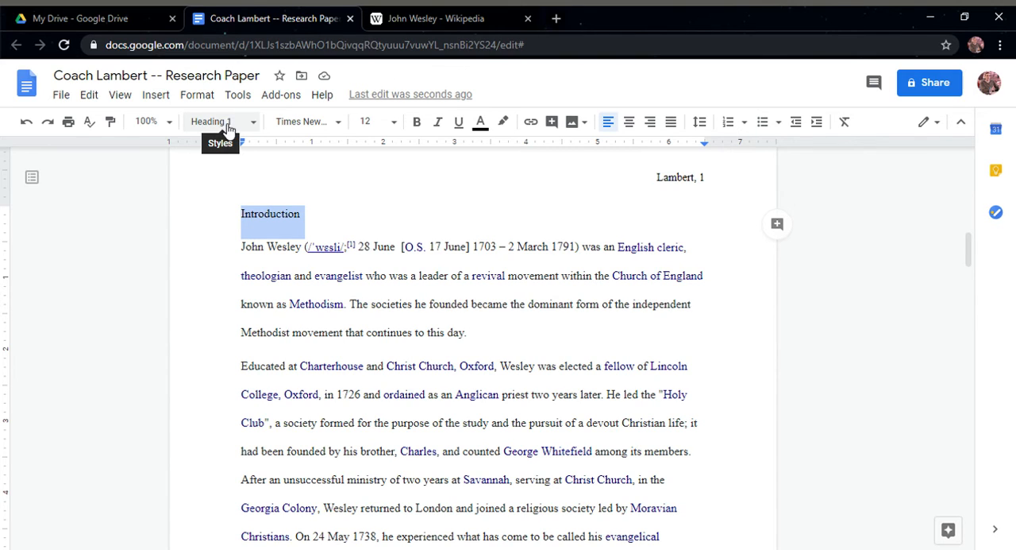
Apply the Heading 1 style to the Middle line and set it to Times New Roman, size 12
{"action": "scroll", "coordinate": [258, 252], "scroll_direction": "down", "scroll_amount": 1}
{"action": "scroll", "coordinate": [258, 252], "scroll_direction": "down", "scroll_amount": 12}
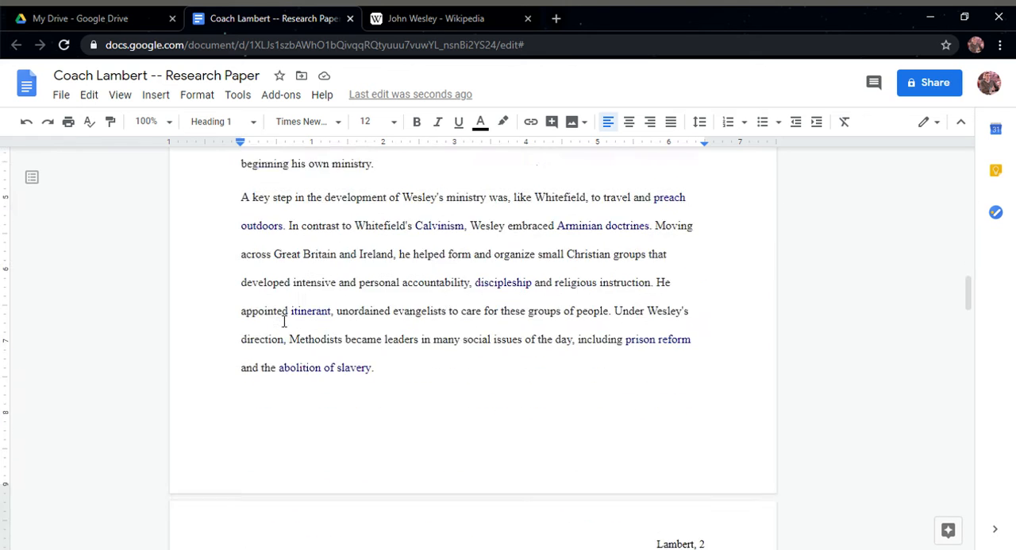
{"action": "left_click_drag", "start_coordinate": [294, 429], "coordinate": [227, 424]}
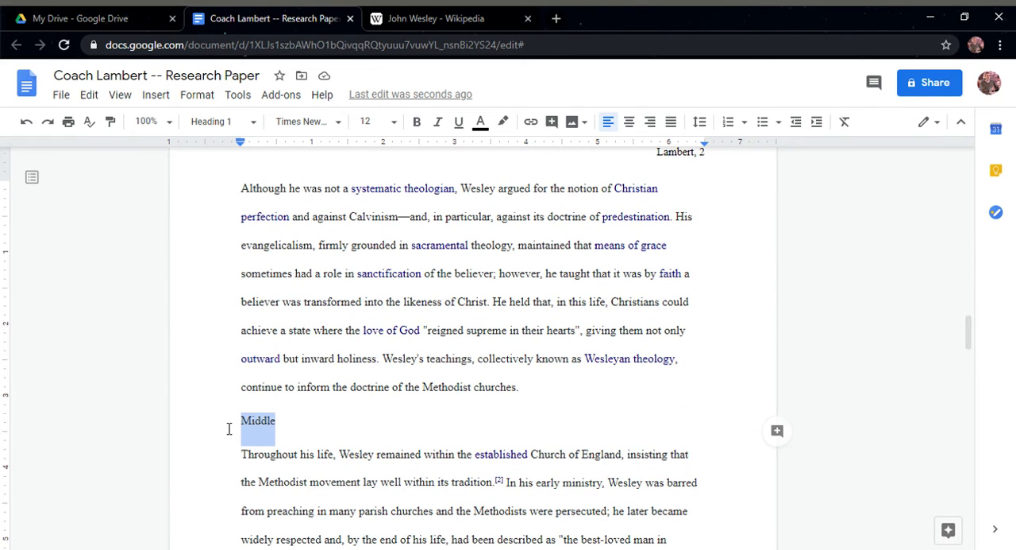
{"action": "left_click", "coordinate": [230, 122]}
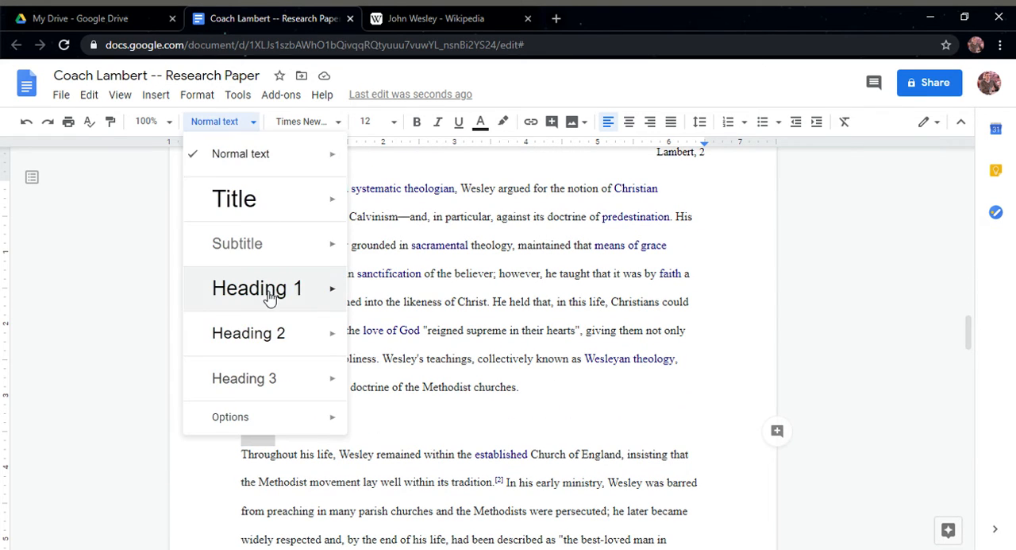
{"action": "left_click", "coordinate": [334, 293]}
{"action": "left_click", "coordinate": [338, 125]}
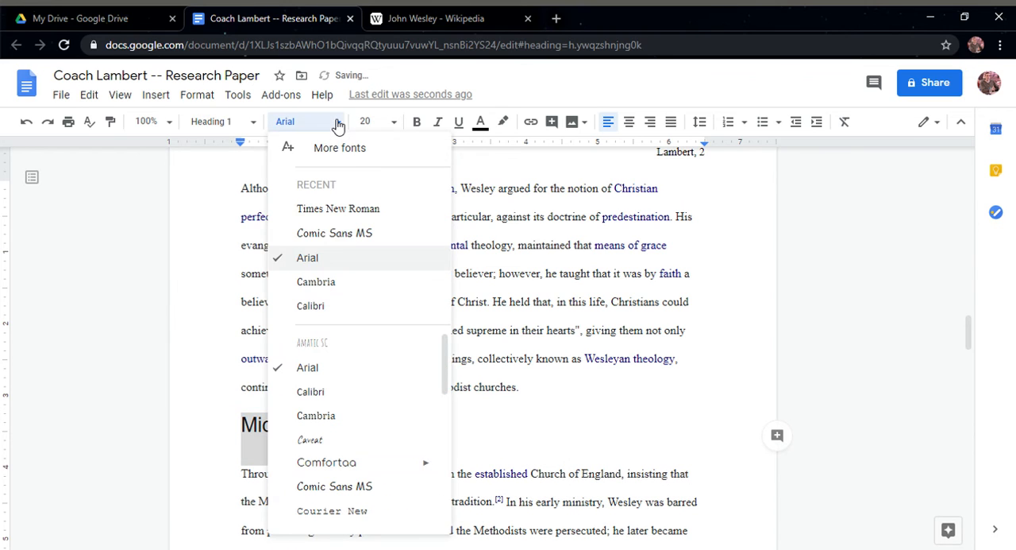
{"action": "left_click", "coordinate": [328, 208]}
{"action": "left_click", "coordinate": [401, 122]}
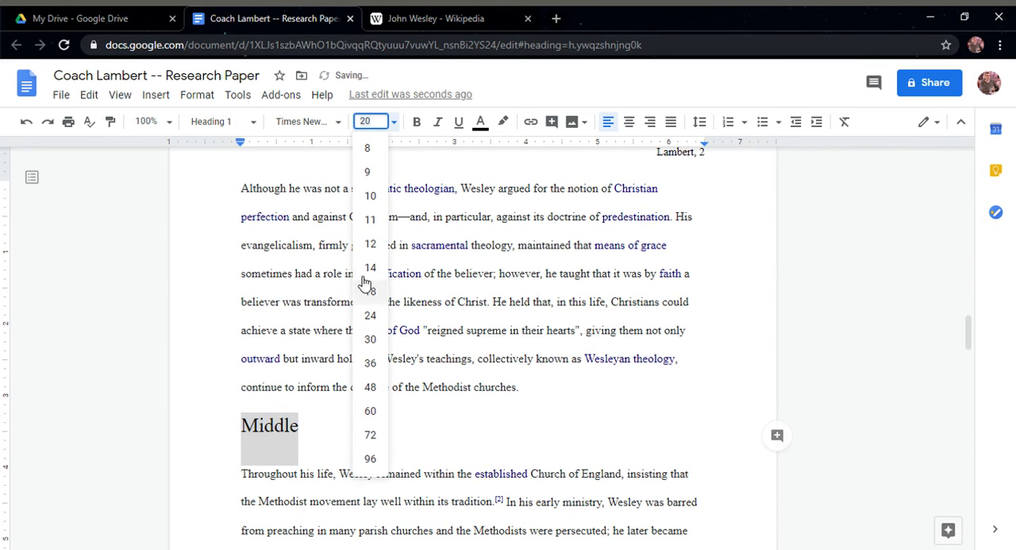
{"action": "left_click", "coordinate": [370, 243]}
Apply the Heading 1 style to the Conclusion line and set it to Times New Roman, size 12
{"action": "scroll", "coordinate": [356, 318], "scroll_direction": "down", "scroll_amount": 15}
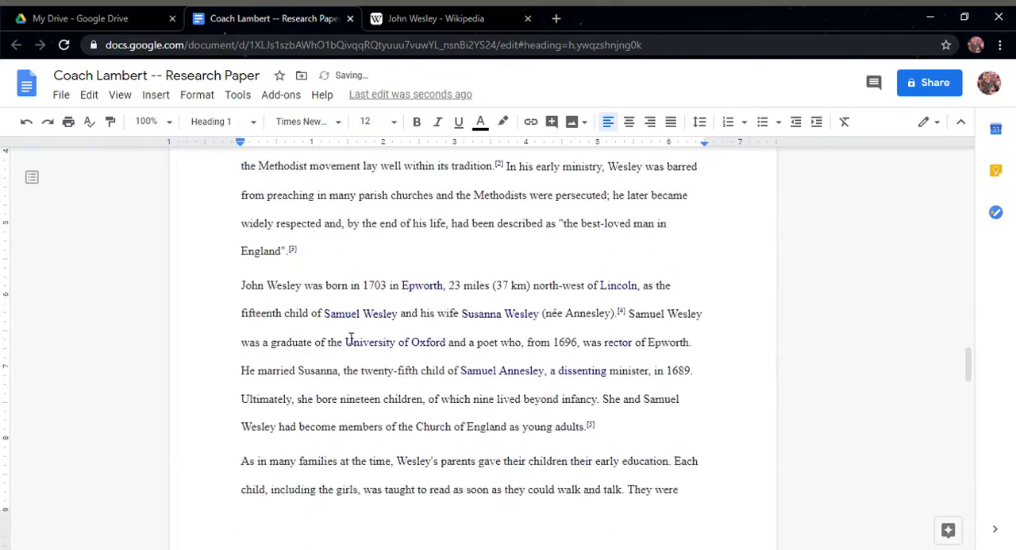
{"action": "scroll", "coordinate": [353, 337], "scroll_direction": "down", "scroll_amount": 10}
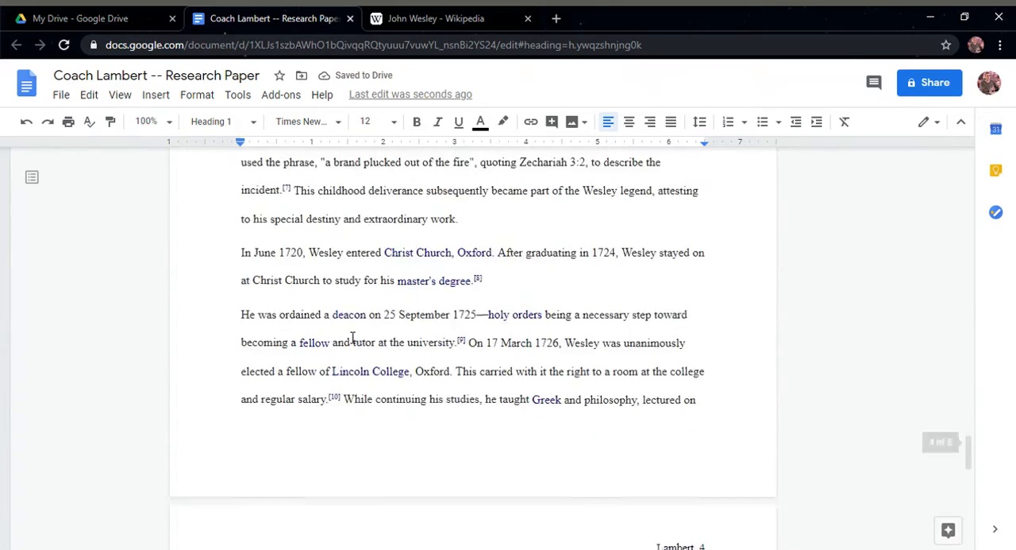
{"action": "double_click", "coordinate": [262, 210]}
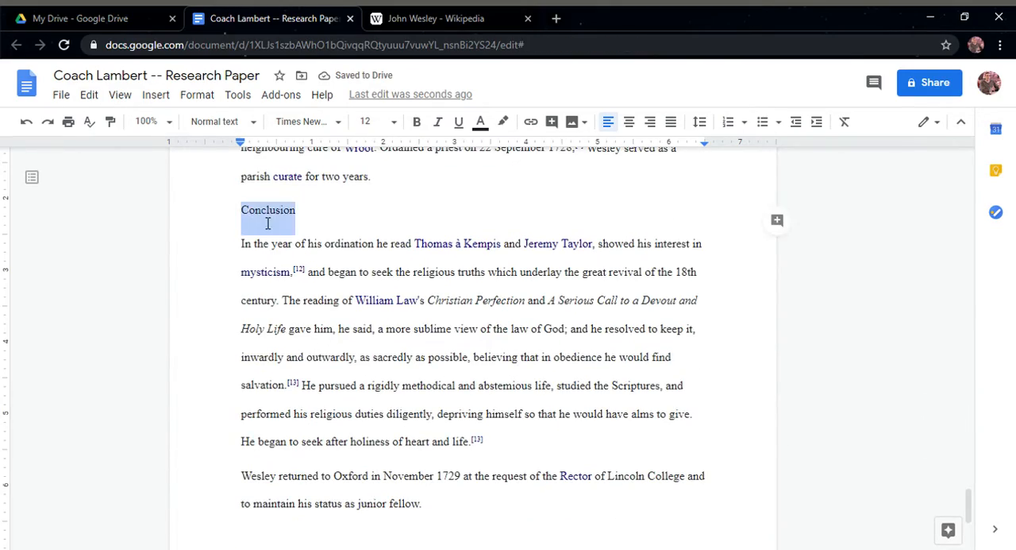
{"action": "left_click", "coordinate": [251, 122]}
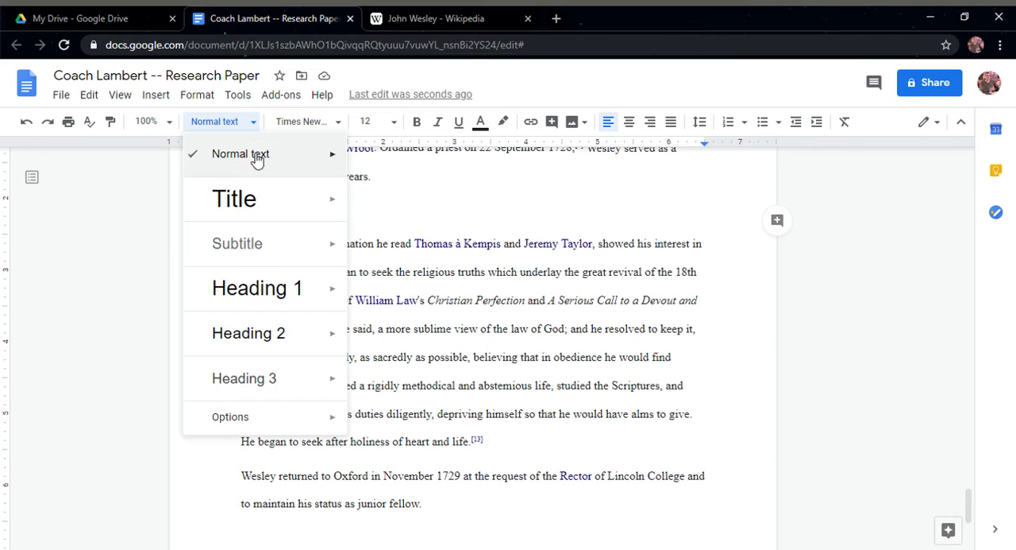
{"action": "left_click", "coordinate": [262, 288]}
{"action": "left_click", "coordinate": [340, 125]}
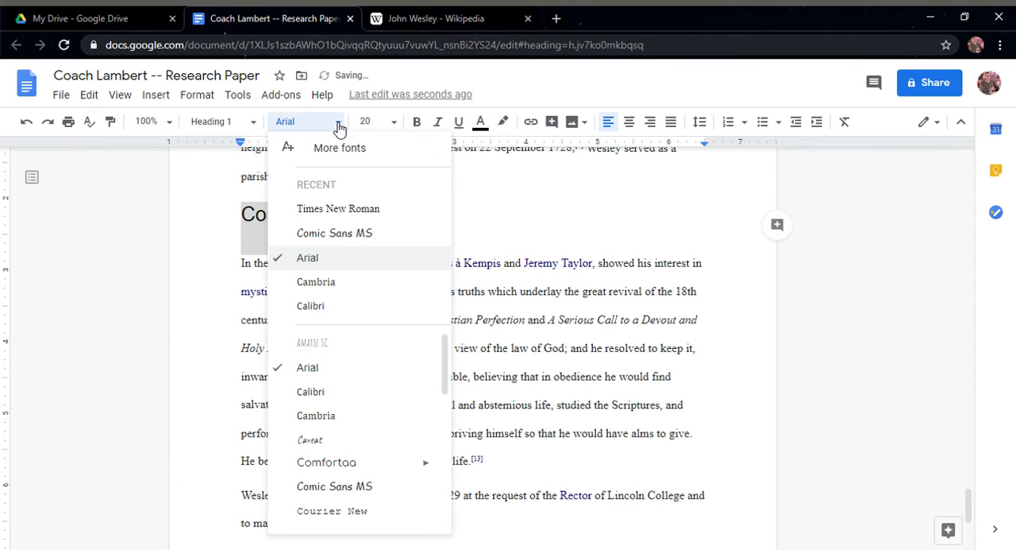
{"action": "left_click", "coordinate": [334, 210]}
{"action": "left_click", "coordinate": [372, 121]}
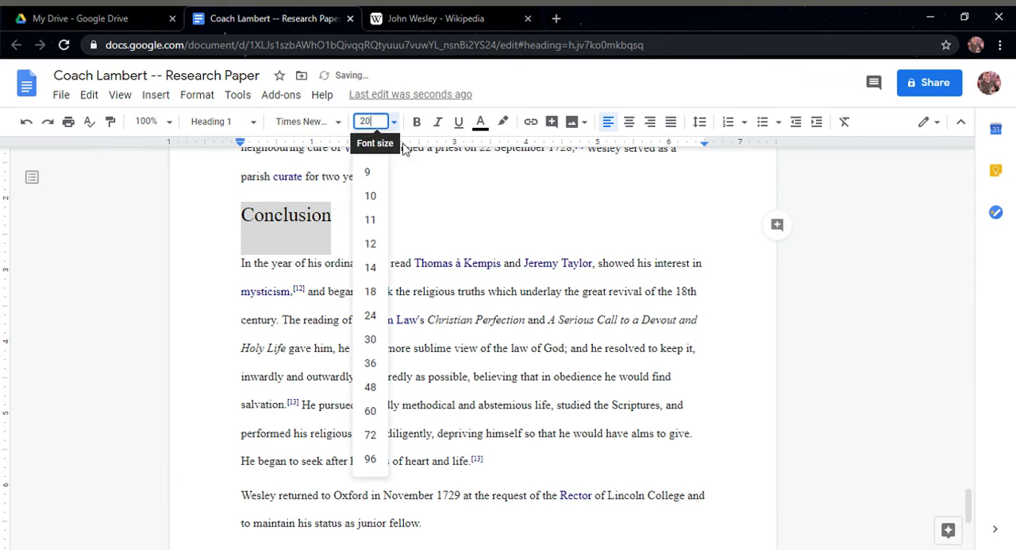
{"action": "left_click", "coordinate": [386, 245]}
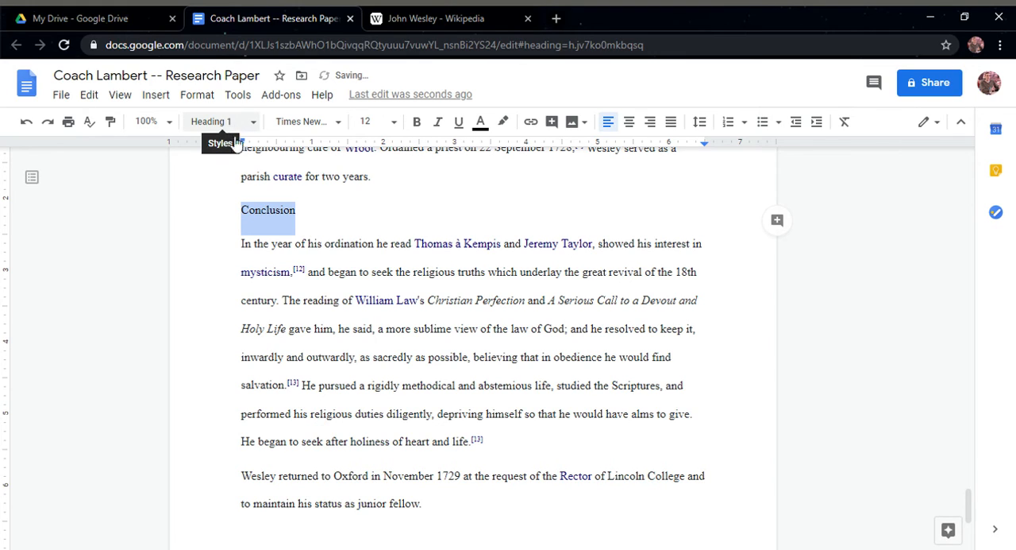
Insert a page break before the Introduction heading to make a blank page ahead of it
{"action": "scroll", "coordinate": [361, 285], "scroll_direction": "up", "scroll_amount": 15}
{"action": "scroll", "coordinate": [360, 279], "scroll_direction": "up", "scroll_amount": 20}
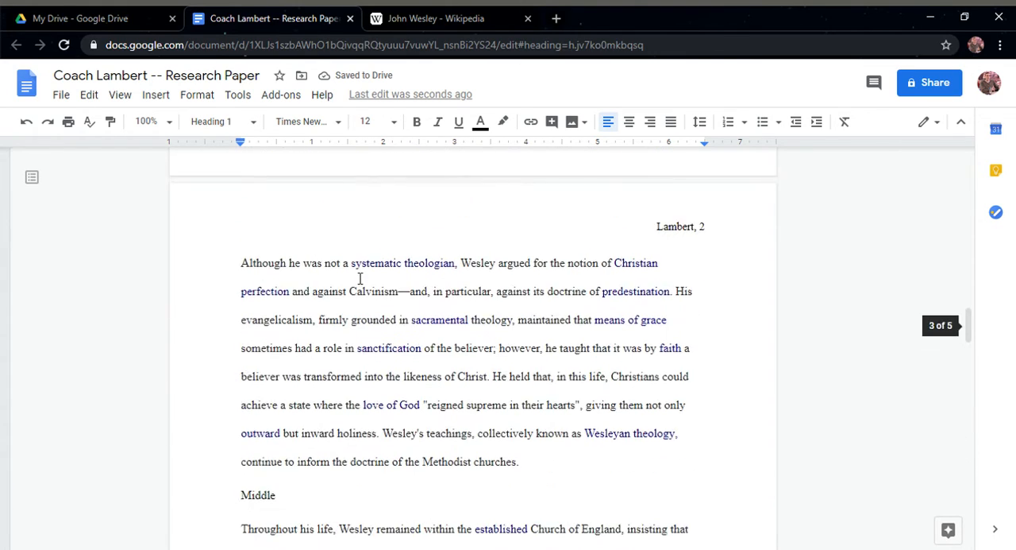
{"action": "scroll", "coordinate": [220, 211], "scroll_direction": "down", "scroll_amount": 2}
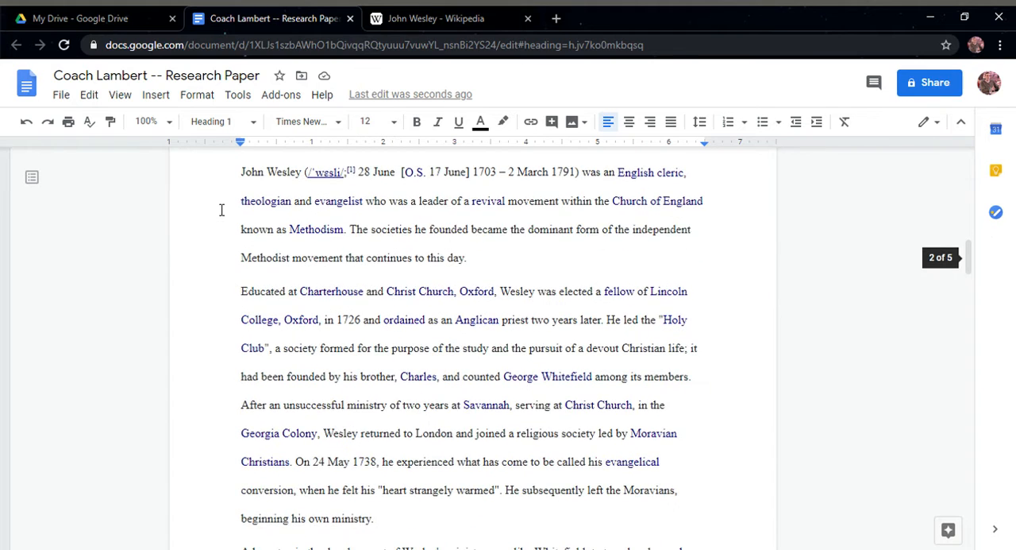
{"action": "scroll", "coordinate": [245, 257], "scroll_direction": "up", "scroll_amount": 3}
{"action": "left_click", "coordinate": [243, 367]}
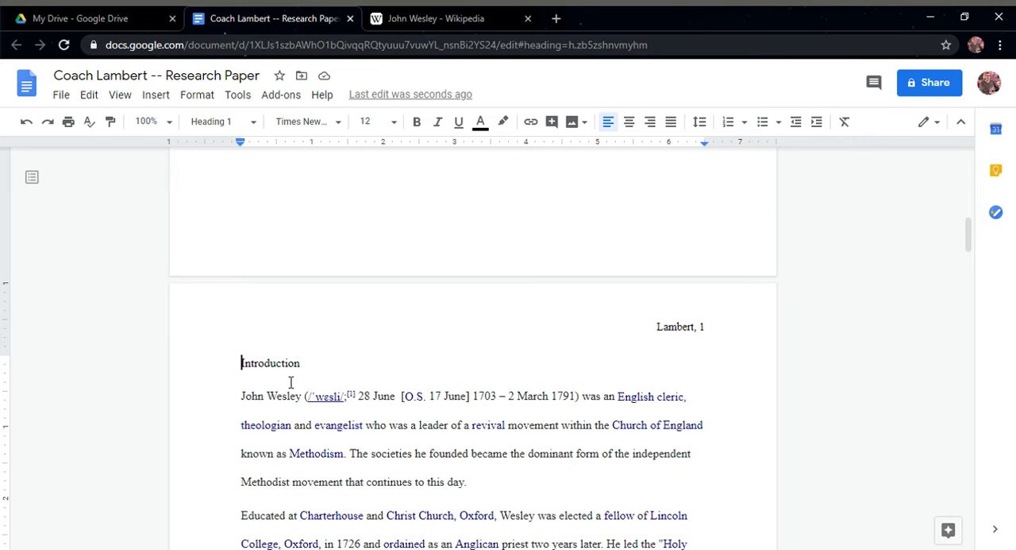
{"action": "key", "text": "ctrl+Return"}
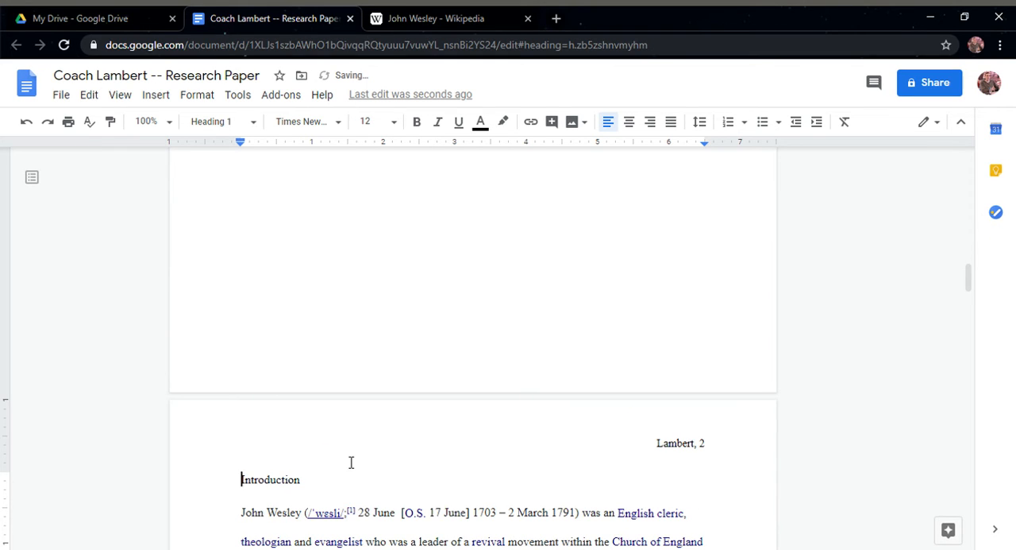
Insert a table of contents with page numbers on the blank page before the Introduction
{"action": "scroll", "coordinate": [351, 463], "scroll_direction": "up", "scroll_amount": 9}
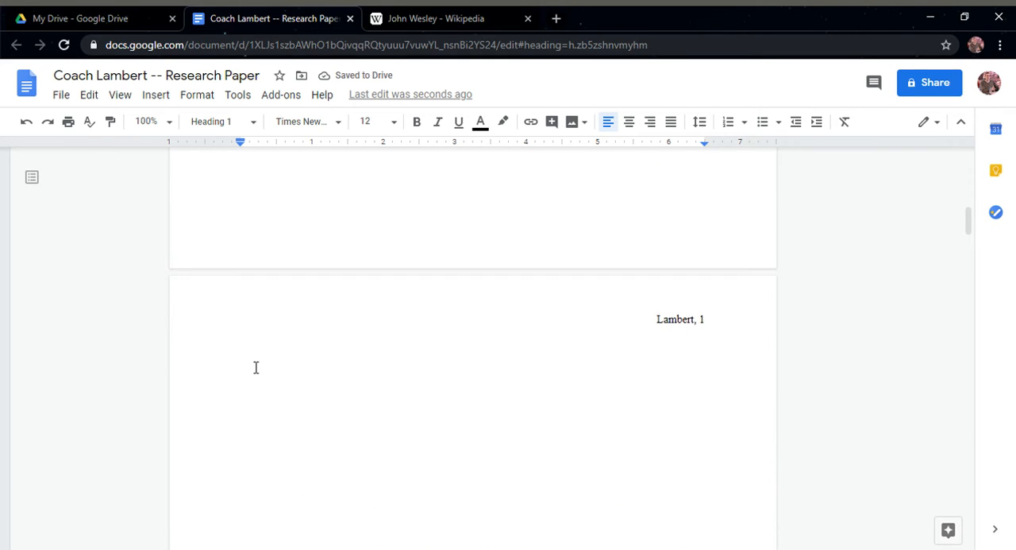
{"action": "left_click", "coordinate": [263, 397]}
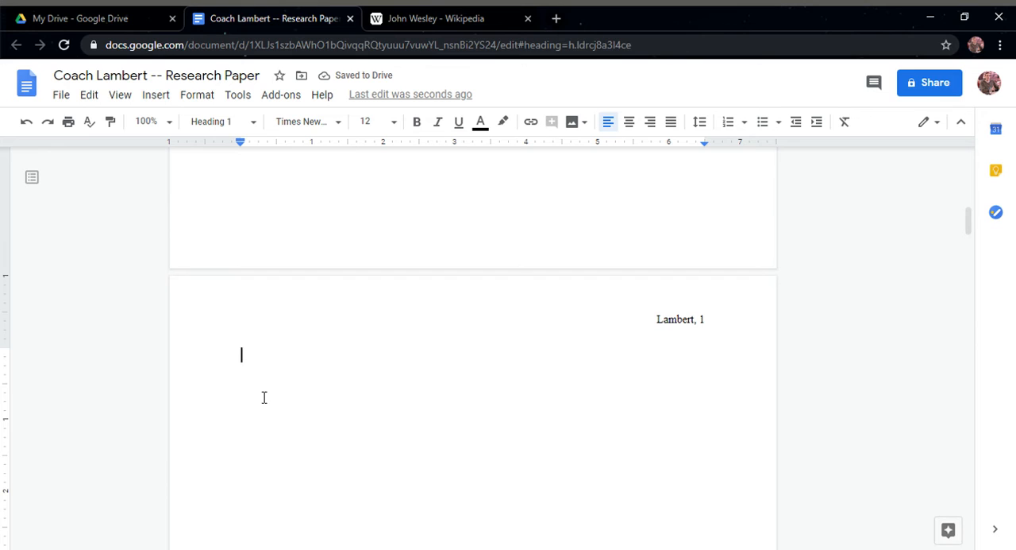
{"action": "left_click", "coordinate": [156, 95]}
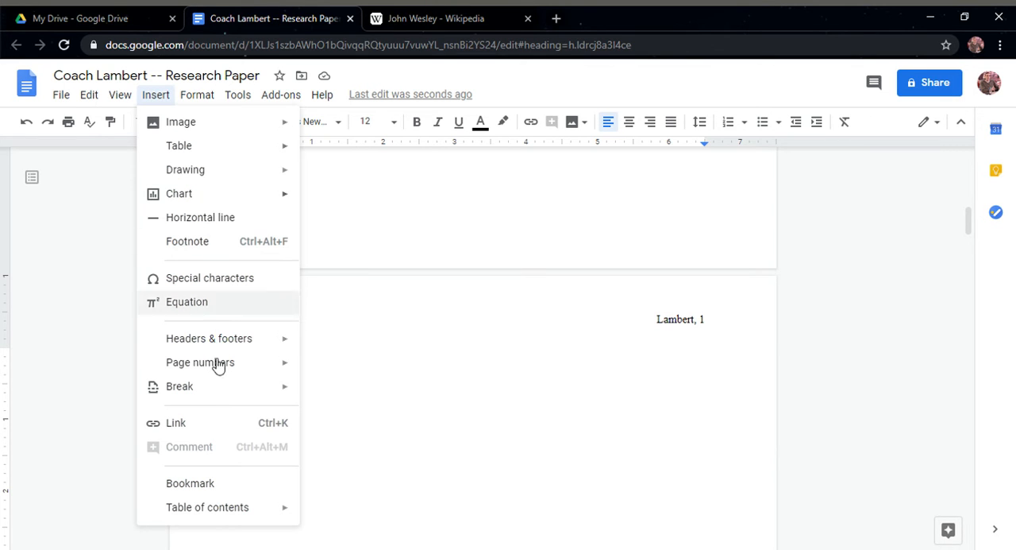
{"action": "mouse_move", "coordinate": [232, 516]}
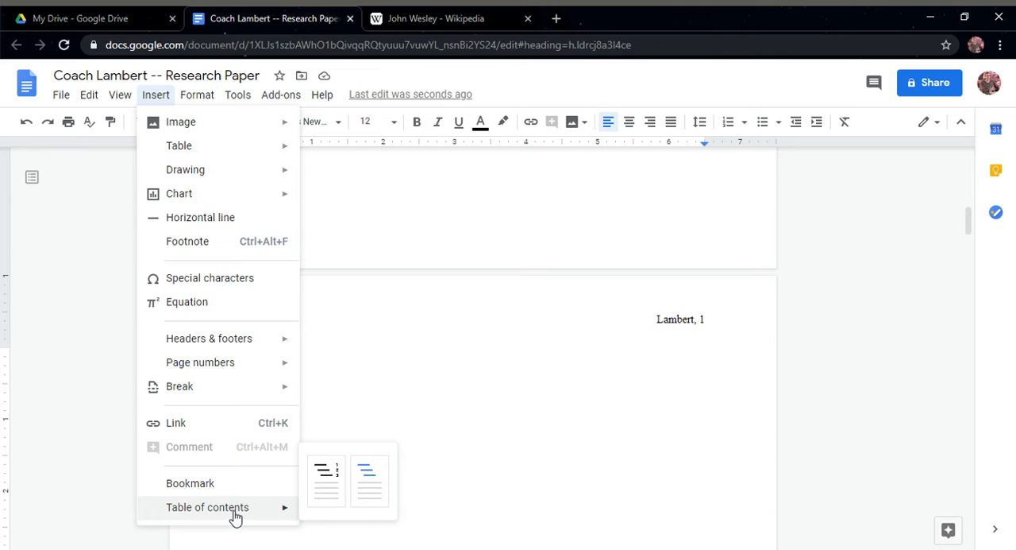
{"action": "left_click", "coordinate": [331, 481]}
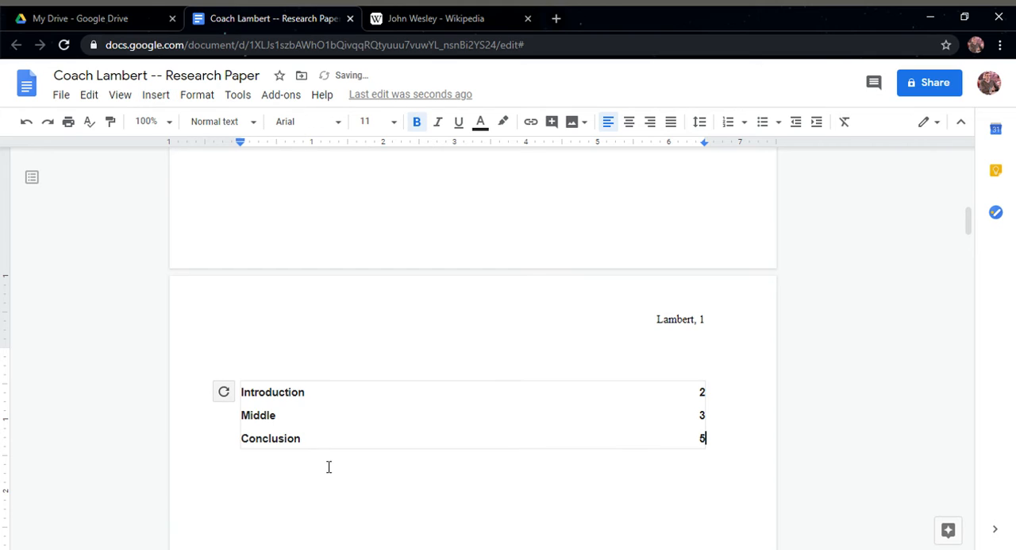
{"action": "left_click", "coordinate": [280, 395]}
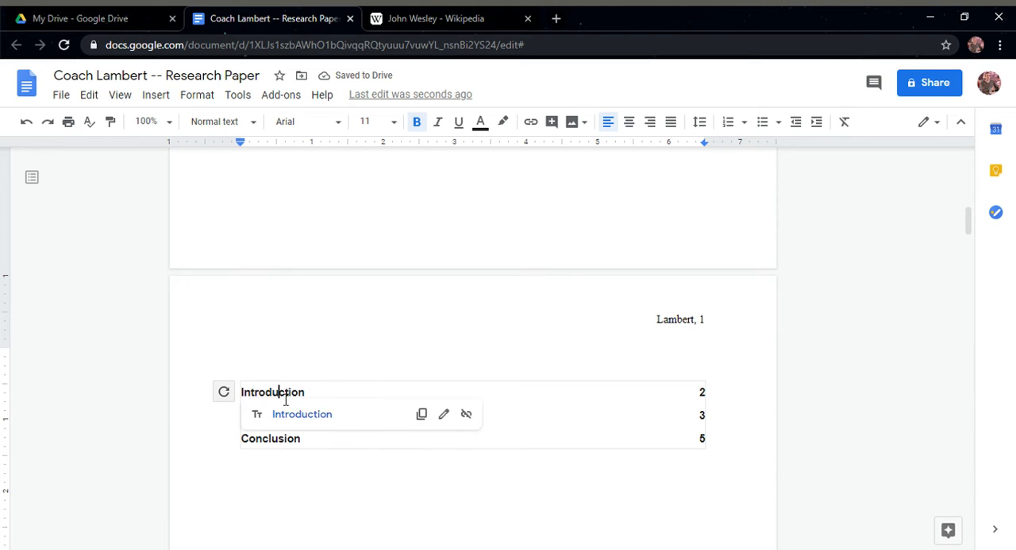
{"action": "left_click", "coordinate": [264, 457]}
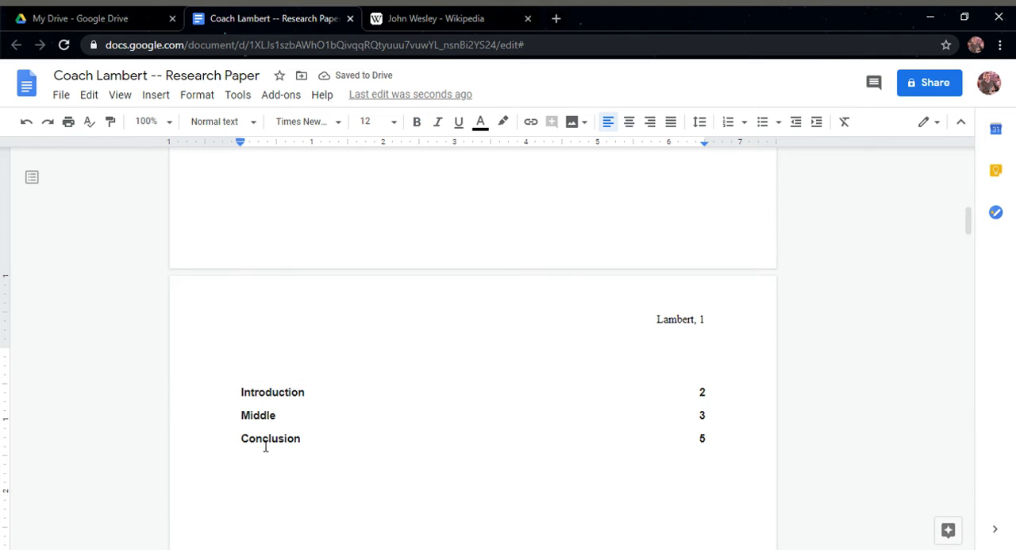
{"action": "left_click", "coordinate": [267, 447]}
{"action": "left_click", "coordinate": [263, 490]}
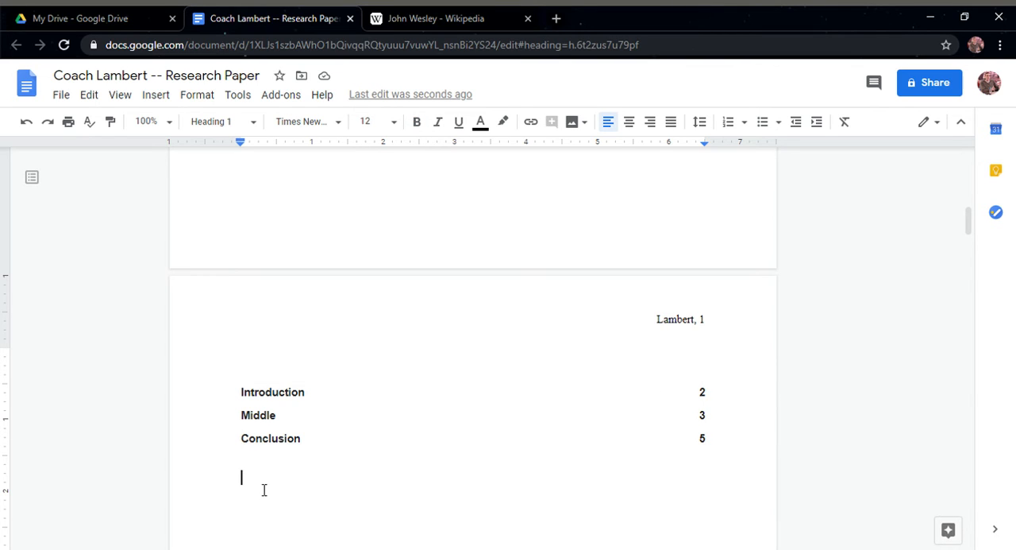
Add the title "Table of Contents" above the contents entries and center it
{"action": "left_click", "coordinate": [258, 367]}
{"action": "type", "text": "Table "}
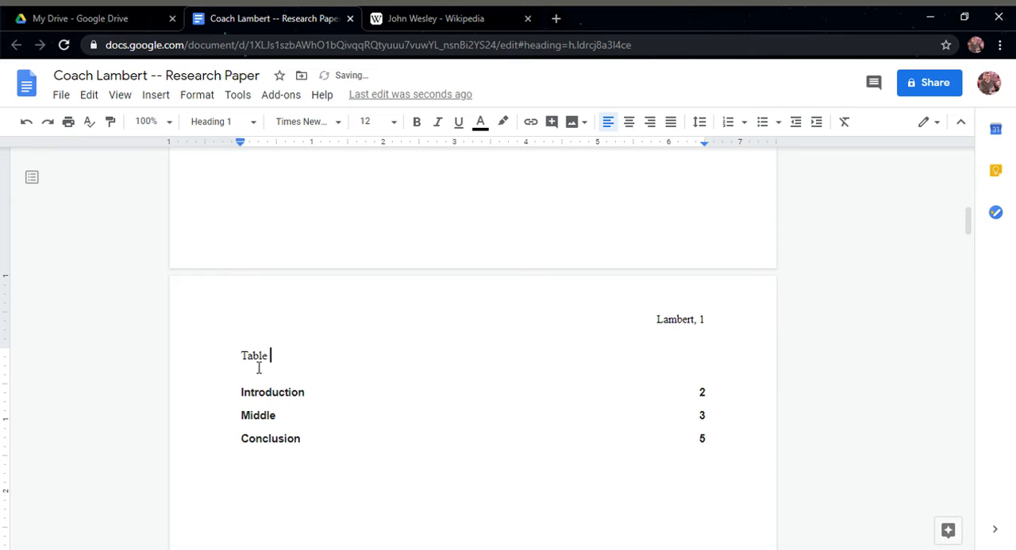
{"action": "type", "text": "of Contentes"}
{"action": "key", "text": "BackSpace"}
{"action": "key", "text": "BackSpace"}
{"action": "type", "text": "s"}
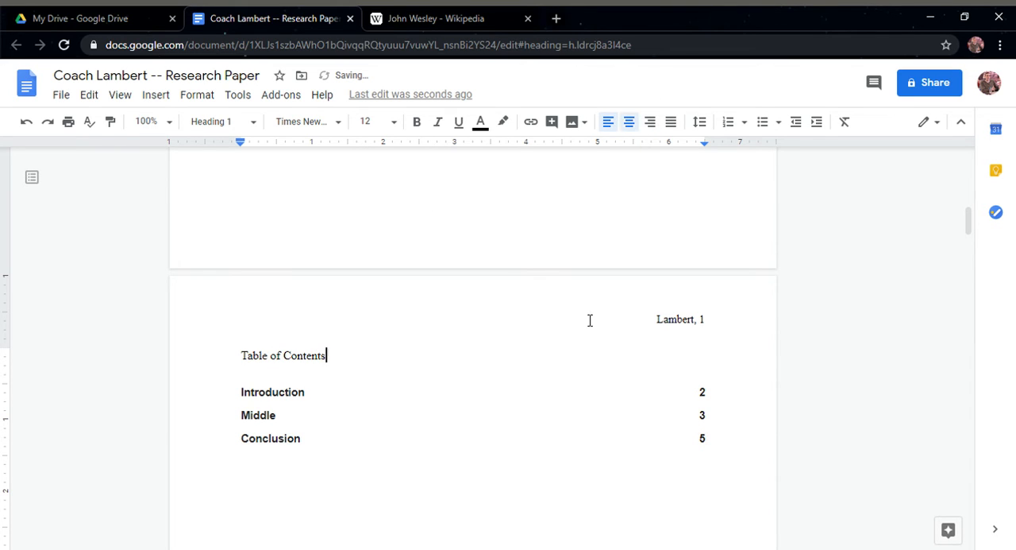
{"action": "key", "text": "ctrl+shift+e"}
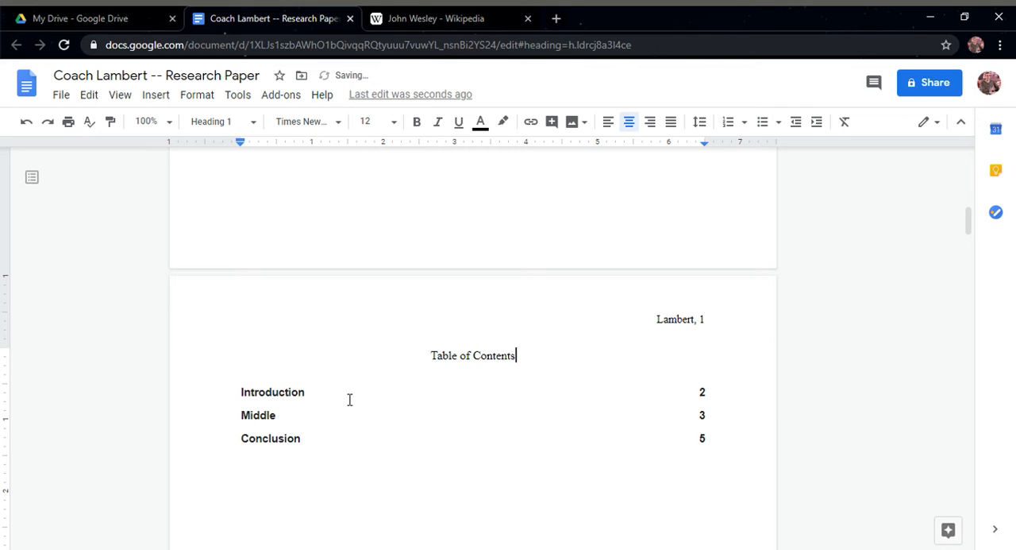
Make the Table of Contents title bold
{"action": "left_click", "coordinate": [432, 354]}
{"action": "left_click_drag", "start_coordinate": [467, 367], "coordinate": [568, 369]}
{"action": "key", "text": "ctrl+b"}
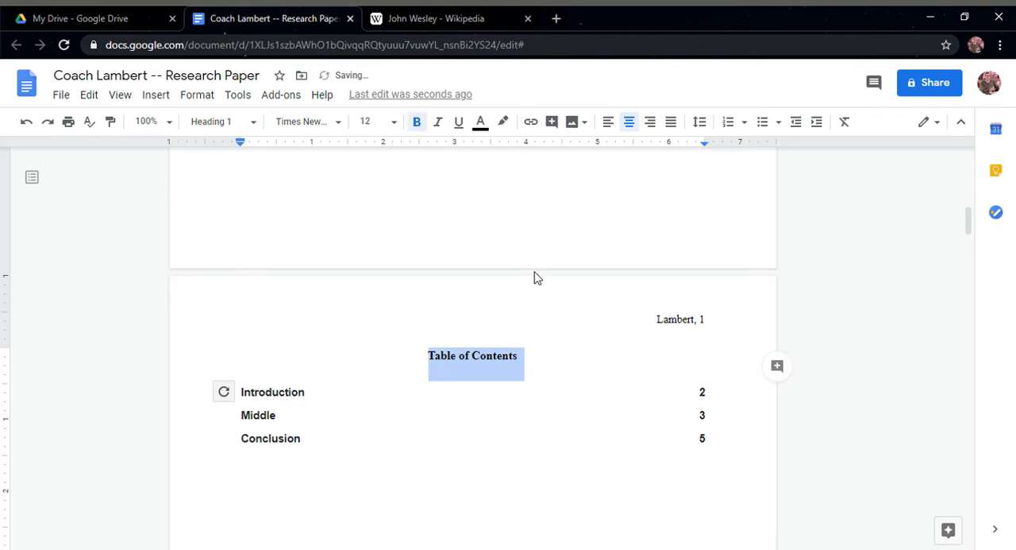
{"action": "left_click", "coordinate": [267, 441]}
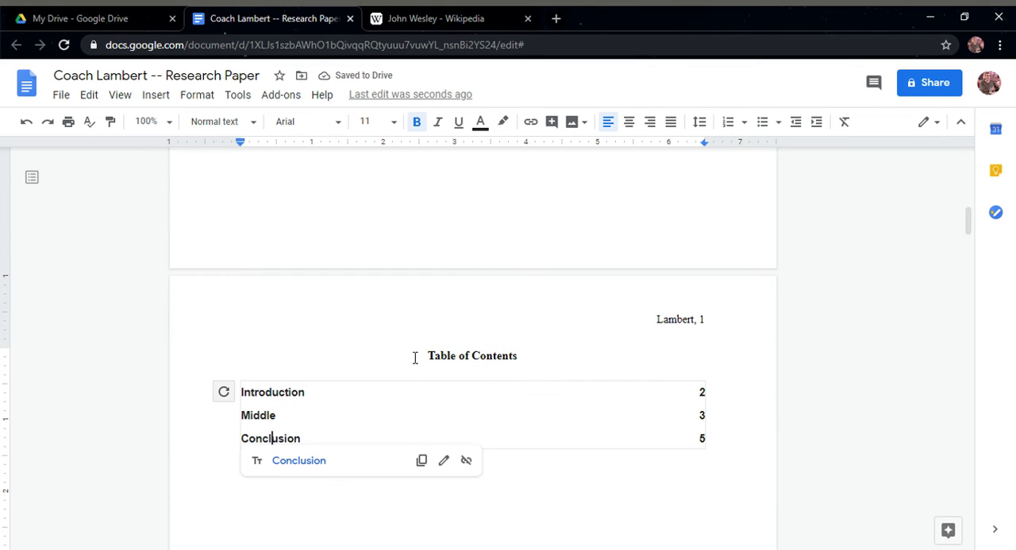
{"action": "left_click", "coordinate": [381, 505]}
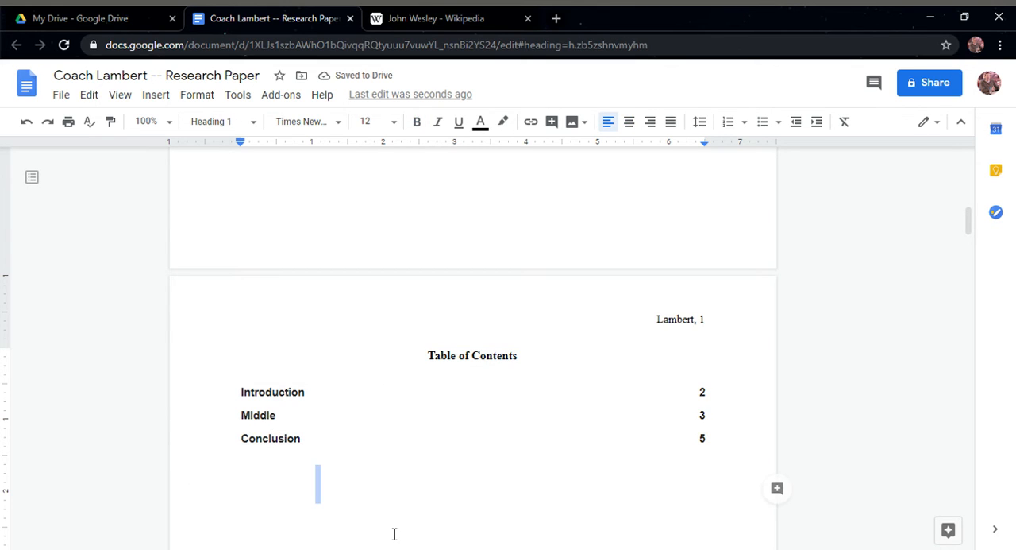
{"action": "left_click", "coordinate": [274, 508]}
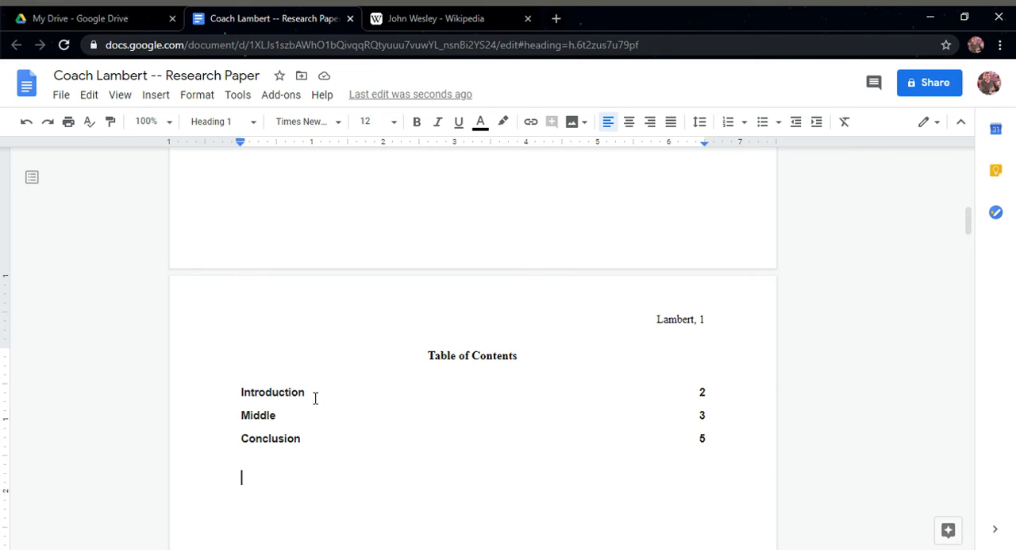
Underline the Middle section heading in the body of the paper
{"action": "scroll", "coordinate": [316, 405], "scroll_direction": "down", "scroll_amount": 15}
{"action": "scroll", "coordinate": [316, 407], "scroll_direction": "down", "scroll_amount": 8}
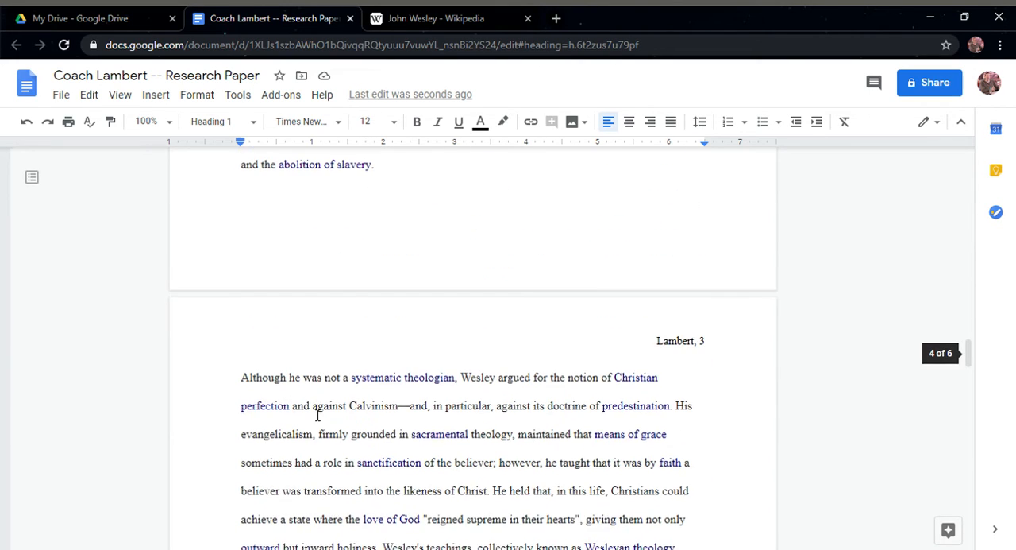
{"action": "scroll", "coordinate": [309, 406], "scroll_direction": "up", "scroll_amount": 4}
{"action": "scroll", "coordinate": [308, 406], "scroll_direction": "down", "scroll_amount": 3}
{"action": "scroll", "coordinate": [309, 406], "scroll_direction": "down", "scroll_amount": 2}
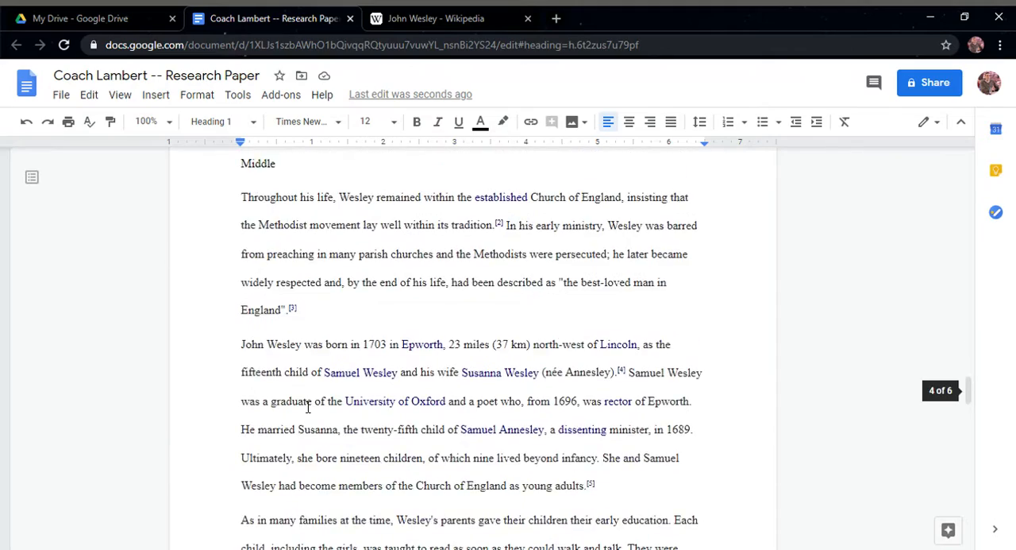
{"action": "scroll", "coordinate": [262, 404], "scroll_direction": "up", "scroll_amount": 2}
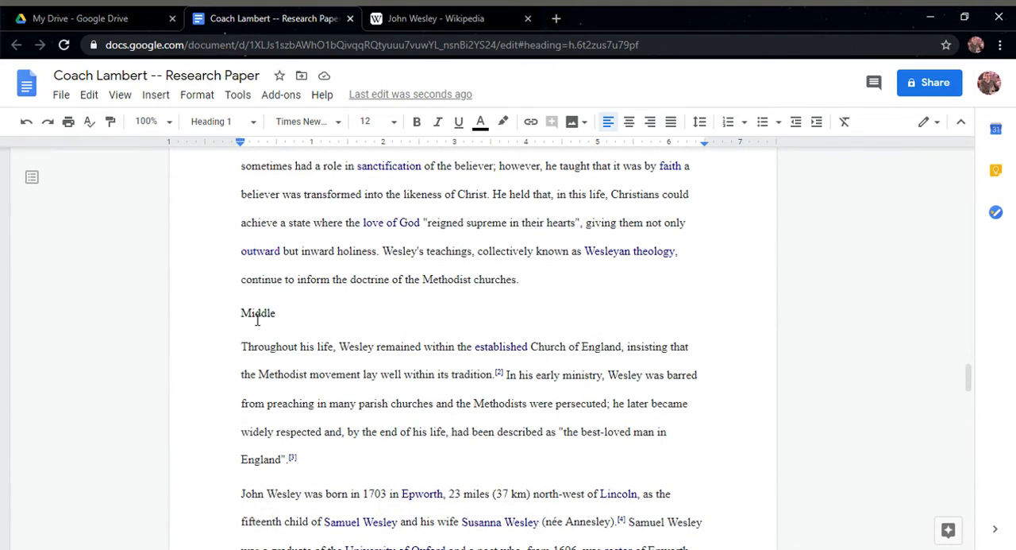
{"action": "double_click", "coordinate": [257, 320]}
{"action": "key", "text": "ctrl+u"}
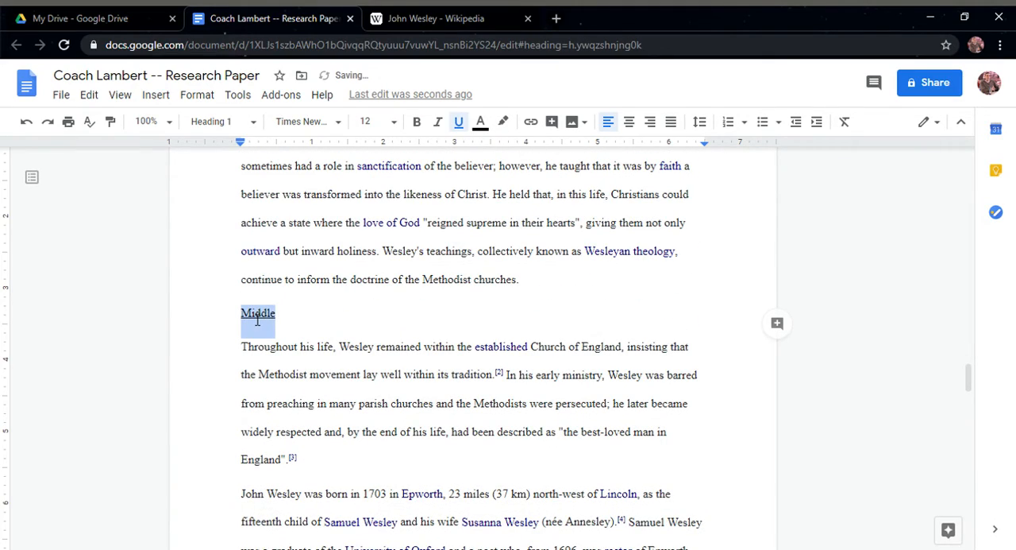
Delete the [6] citation after "trained at home." and add a new line "Middle 2" below that paragraph
{"action": "scroll", "coordinate": [256, 320], "scroll_direction": "down", "scroll_amount": 8}
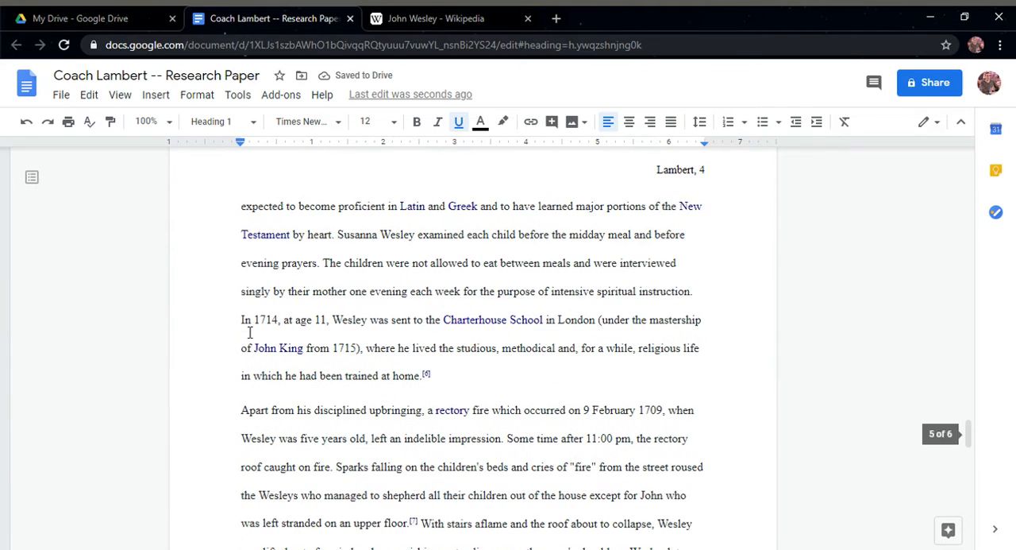
{"action": "left_click", "coordinate": [435, 371]}
{"action": "key", "text": "BackSpace"}
{"action": "key", "text": "BackSpace"}
{"action": "key", "text": "BackSpace"}
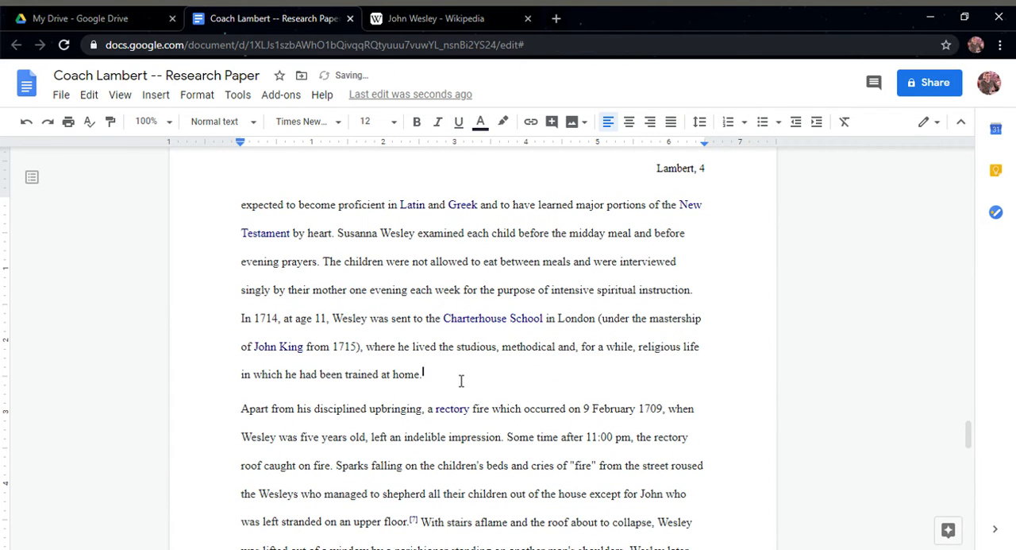
{"action": "key", "text": "Return"}
{"action": "type", "text": "Middle 2"}
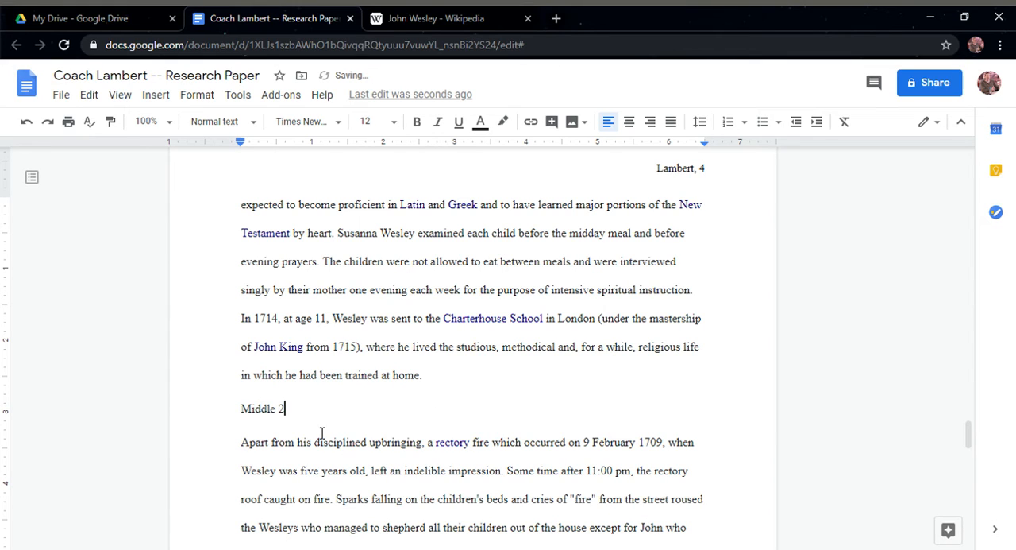
Apply the Heading 1 style to the Middle 2 line
{"action": "left_click_drag", "start_coordinate": [320, 417], "coordinate": [229, 415]}
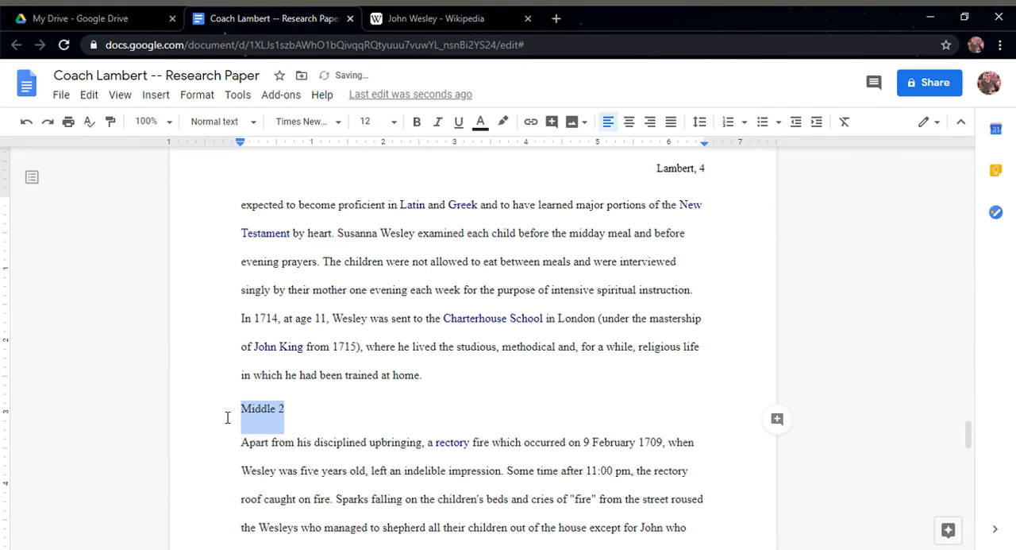
{"action": "left_click", "coordinate": [458, 127]}
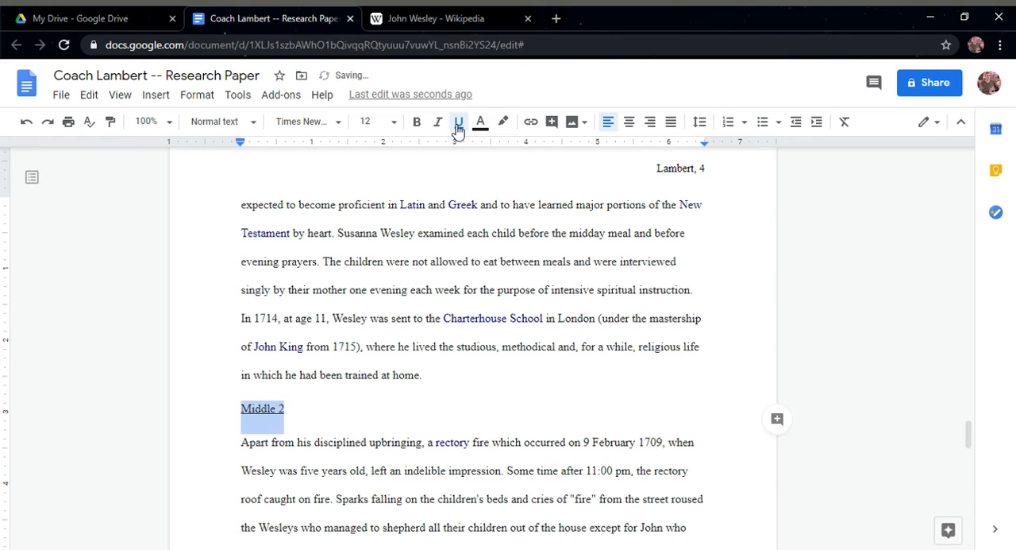
{"action": "left_click", "coordinate": [215, 122]}
{"action": "left_click", "coordinate": [242, 289]}
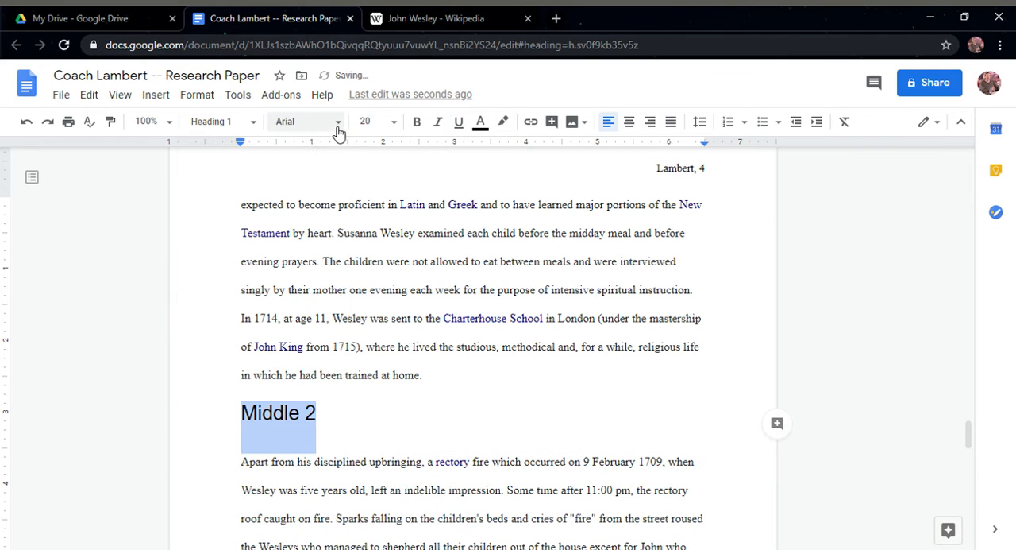
Set the Middle 2 heading to Times New Roman, size 12, and underline it
{"action": "left_click", "coordinate": [336, 124]}
{"action": "left_click", "coordinate": [326, 209]}
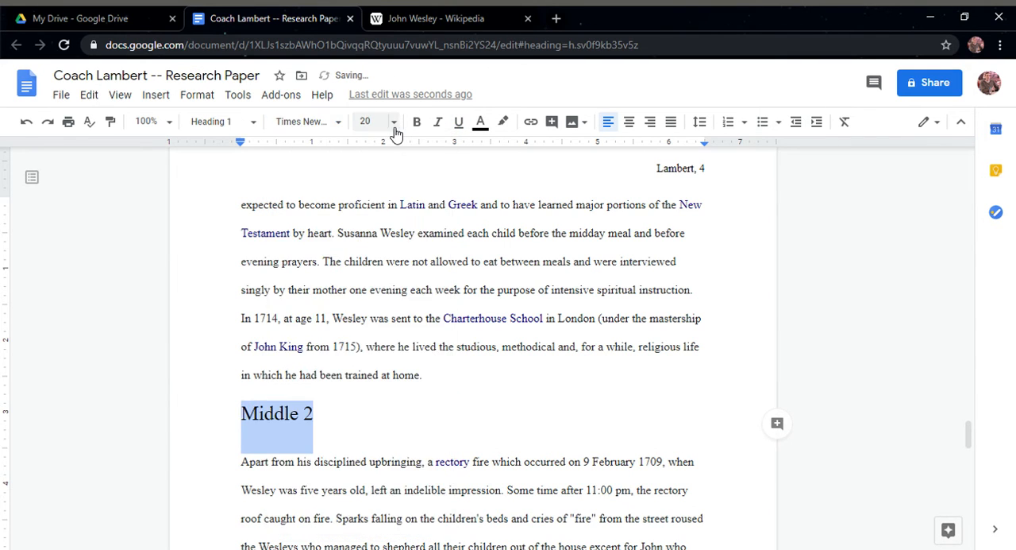
{"action": "left_click", "coordinate": [388, 121]}
{"action": "left_click", "coordinate": [369, 246]}
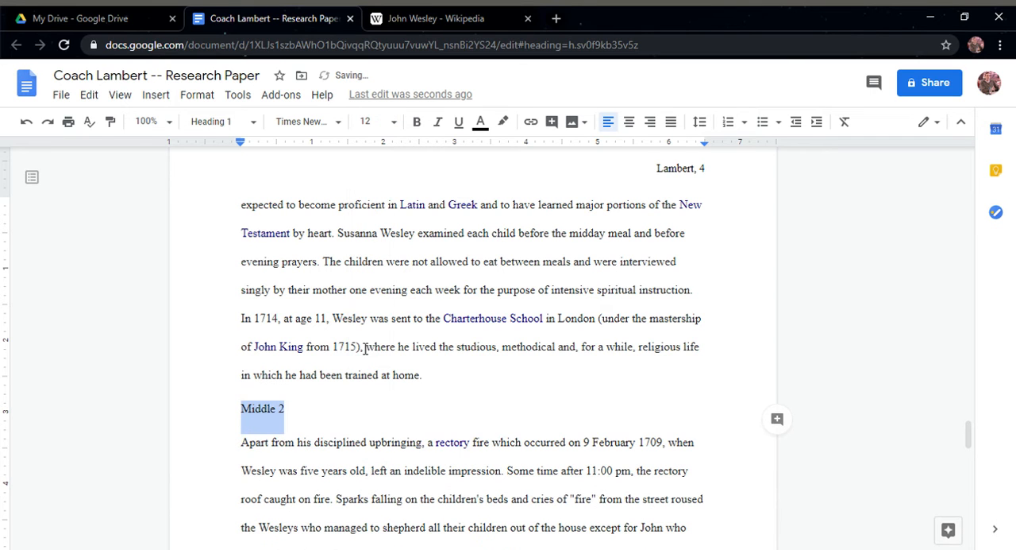
{"action": "key", "text": "ctrl+u"}
Refresh the table of contents so it includes the Middle 2 heading
{"action": "scroll", "coordinate": [389, 373], "scroll_direction": "up", "scroll_amount": 2}
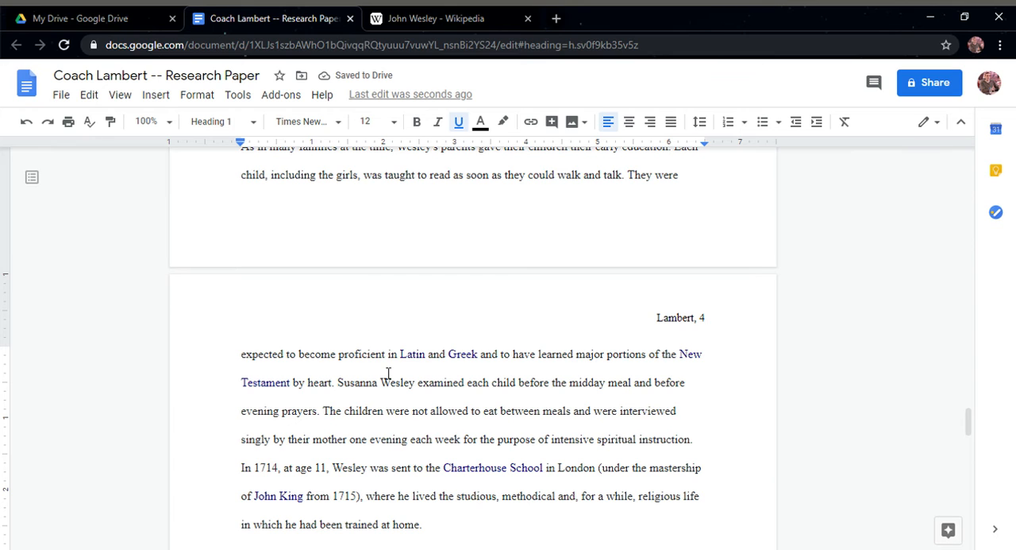
{"action": "scroll", "coordinate": [365, 407], "scroll_direction": "up", "scroll_amount": 15}
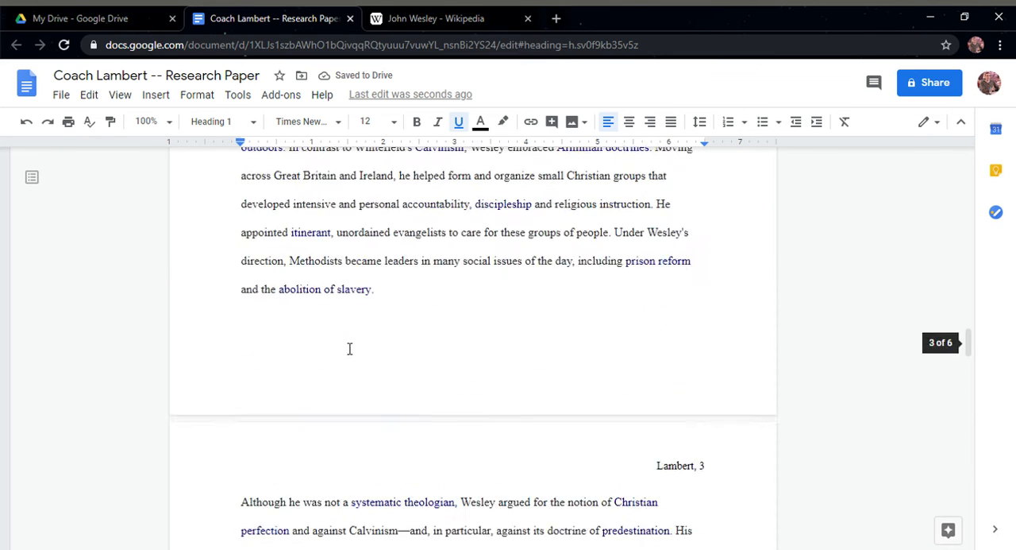
{"action": "scroll", "coordinate": [346, 344], "scroll_direction": "up", "scroll_amount": 7}
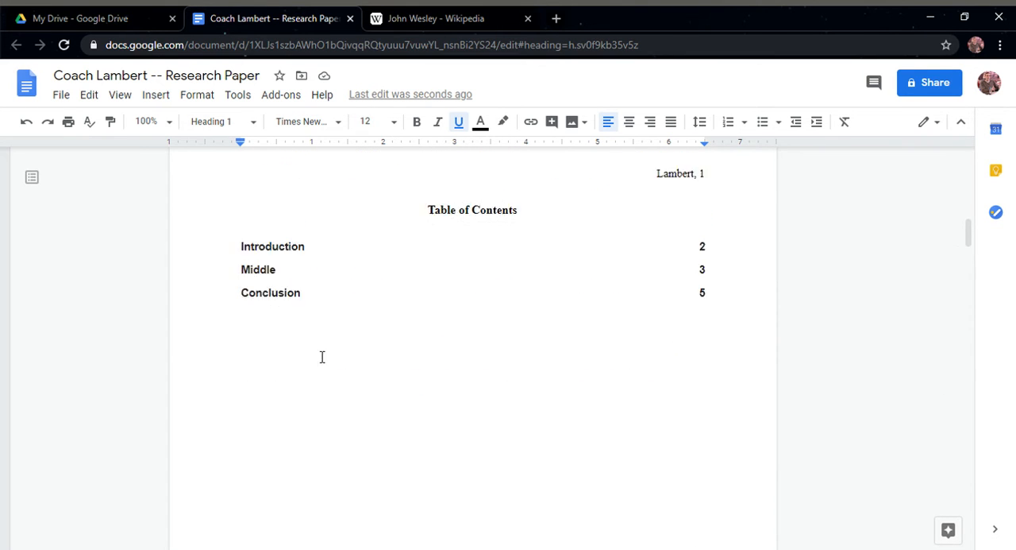
{"action": "left_click", "coordinate": [285, 357]}
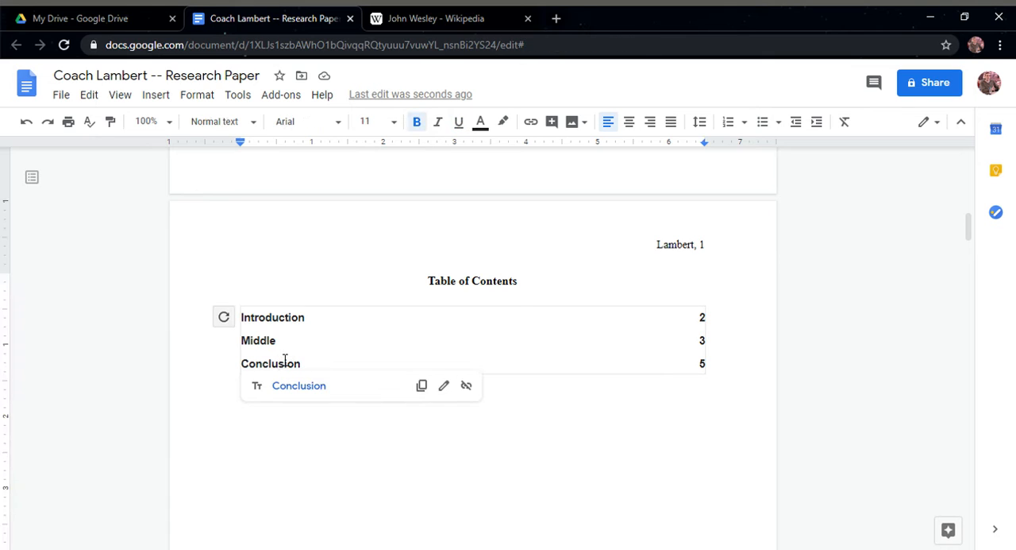
{"action": "left_click", "coordinate": [224, 317]}
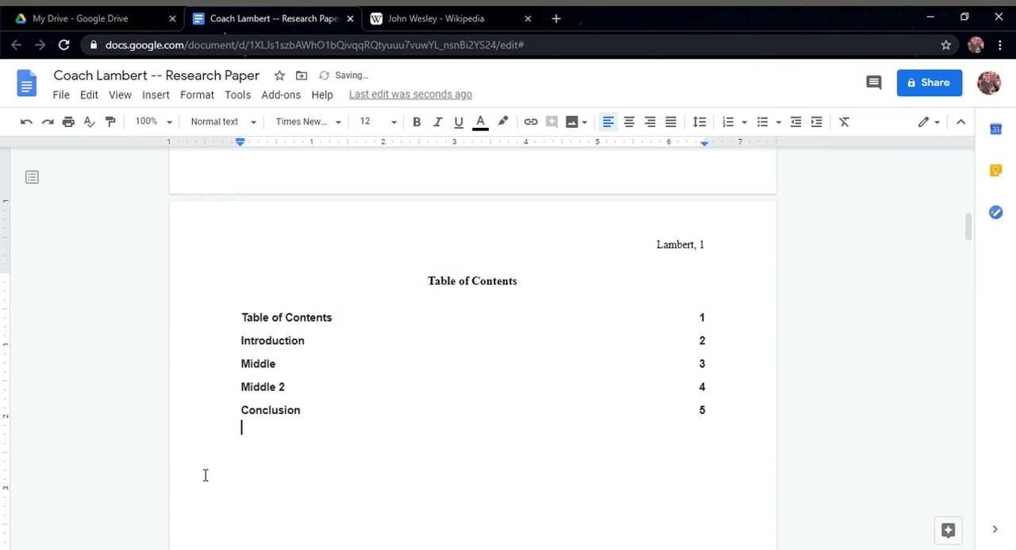
Change the centered Table of Contents title from Heading 1 to Normal text and make it bold
{"action": "left_click", "coordinate": [487, 290]}
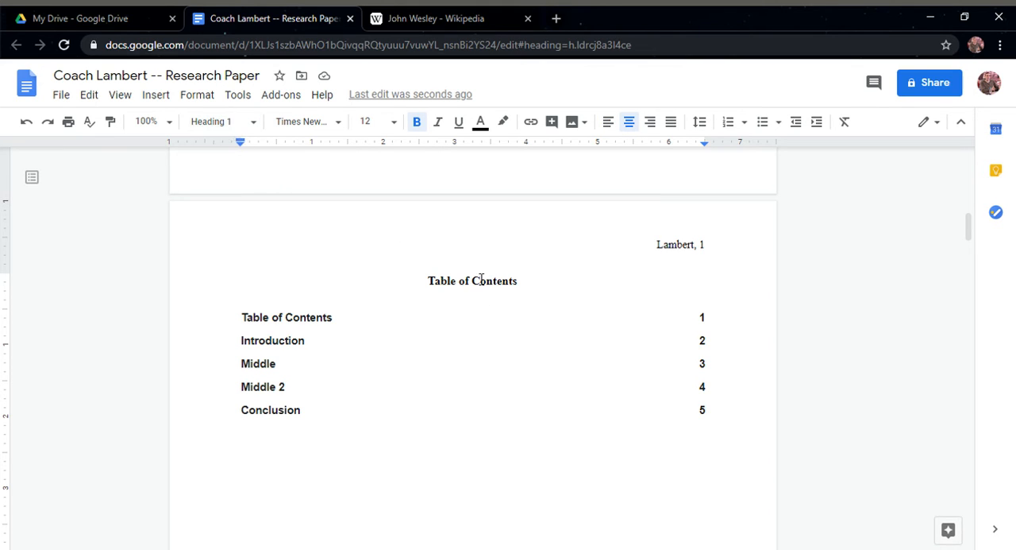
{"action": "left_click", "coordinate": [542, 289]}
{"action": "left_click_drag", "start_coordinate": [525, 287], "coordinate": [427, 291]}
{"action": "left_click", "coordinate": [251, 123]}
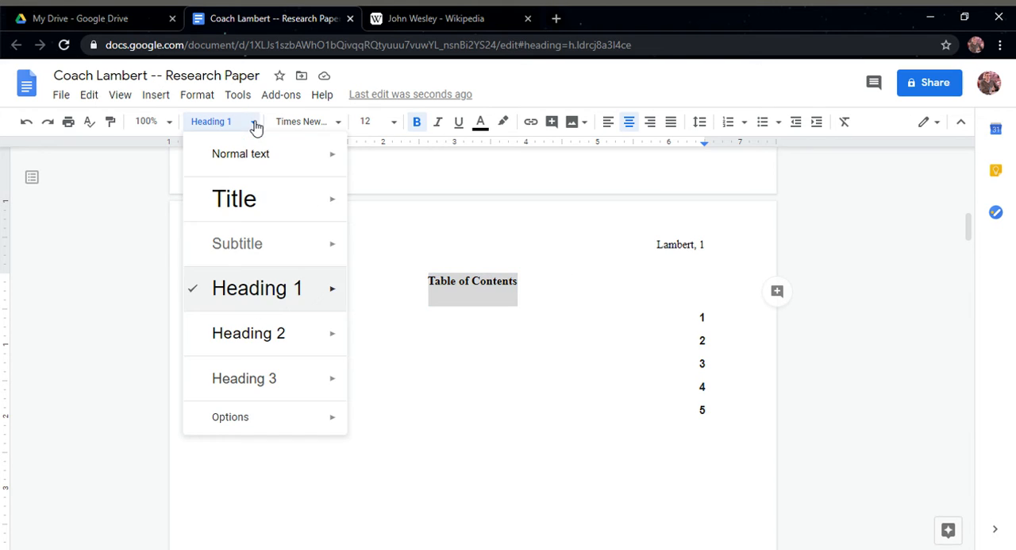
{"action": "left_click", "coordinate": [244, 170]}
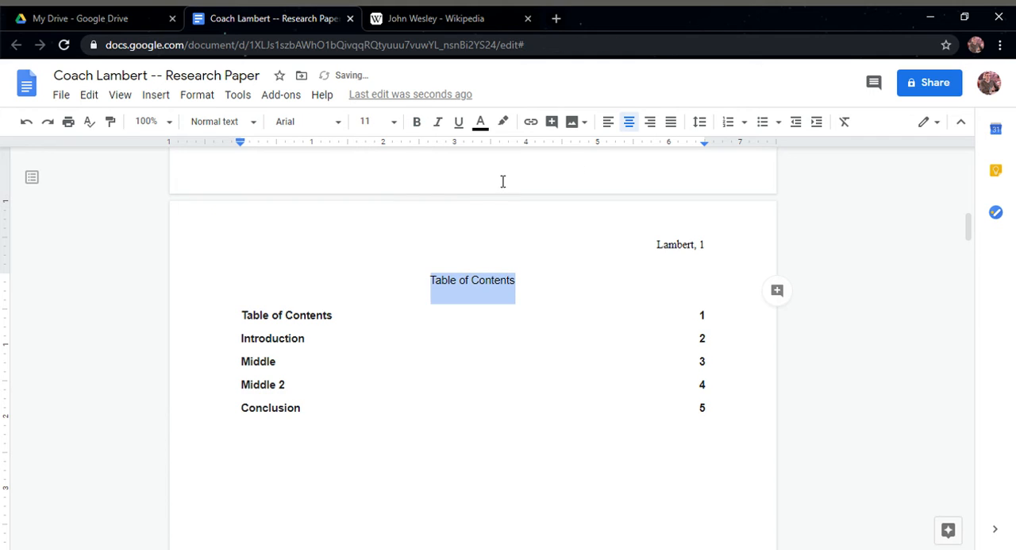
{"action": "key", "text": "ctrl+b"}
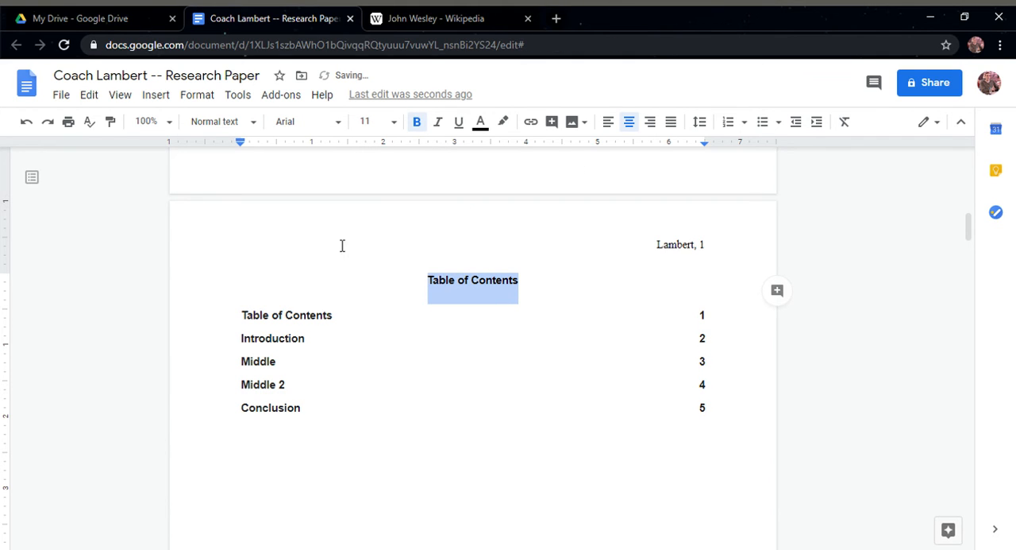
Refresh the table of contents to drop its own title from the listed entries
{"action": "left_click", "coordinate": [283, 340]}
{"action": "left_click", "coordinate": [221, 315]}
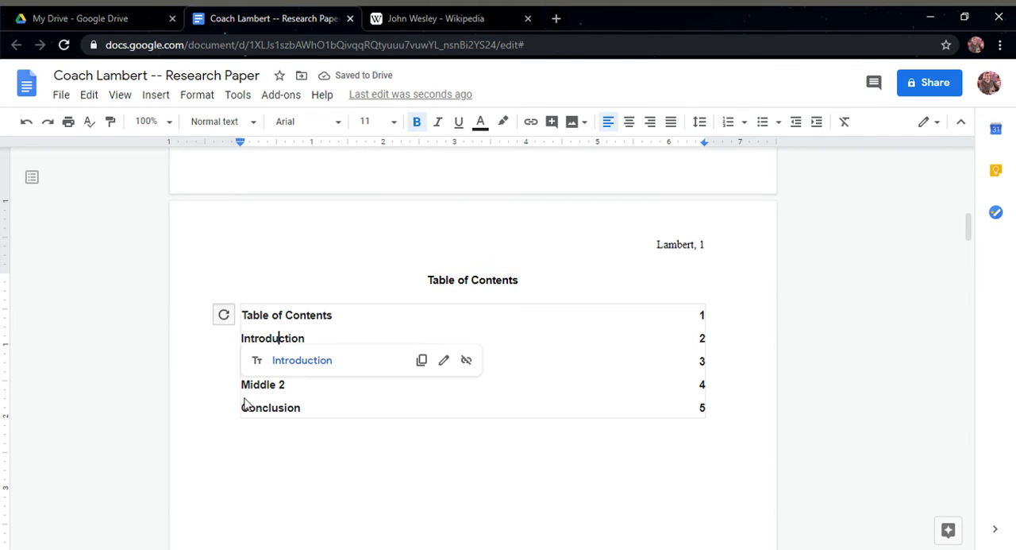
{"action": "left_click", "coordinate": [243, 404]}
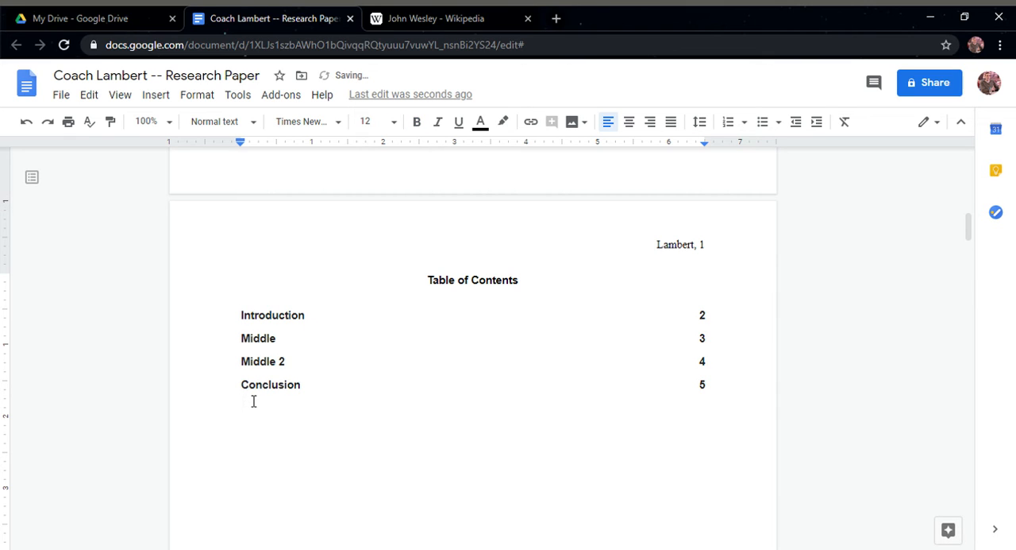
{"action": "left_click", "coordinate": [449, 279]}
Insert a page break after the paper's last paragraph and enter the centered title "Works Cited" on the new page
{"action": "scroll", "coordinate": [412, 354], "scroll_direction": "down", "scroll_amount": 8}
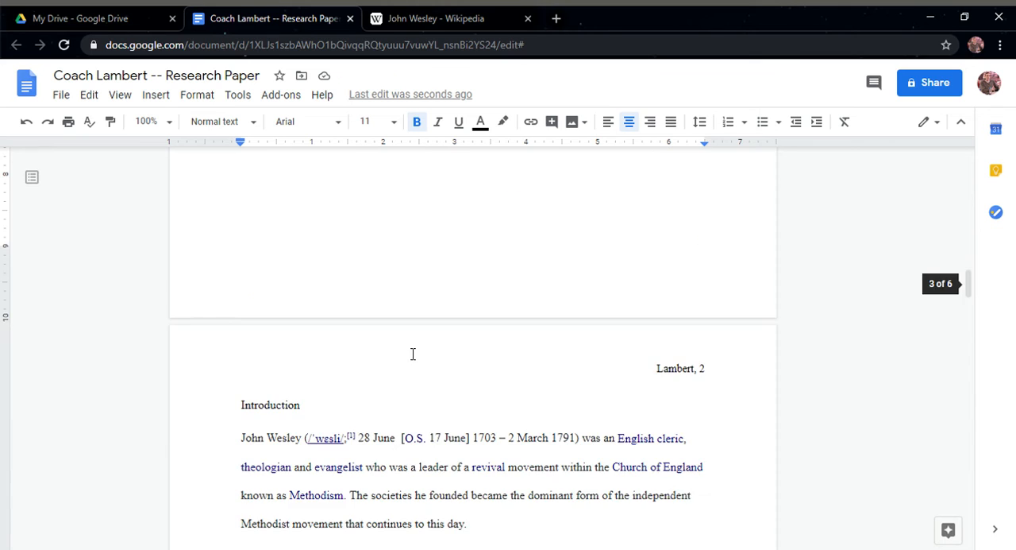
{"action": "left_click", "coordinate": [358, 347]}
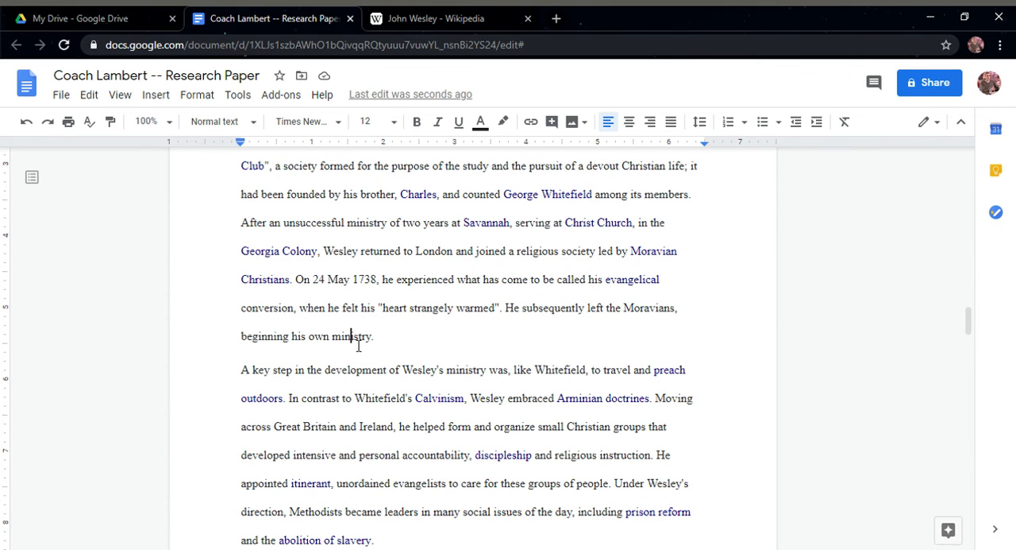
{"action": "key", "text": "ctrl+End"}
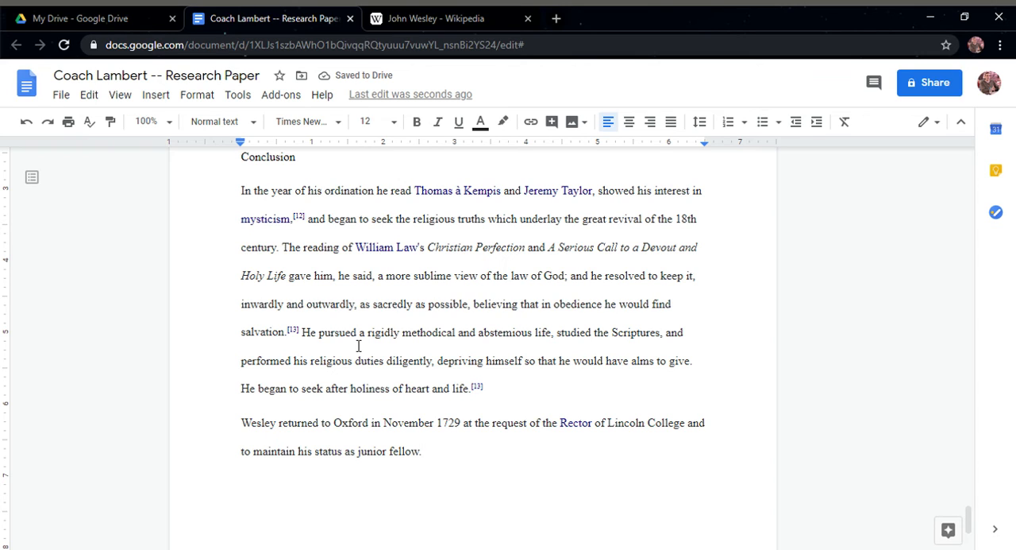
{"action": "key", "text": "ctrl+Return"}
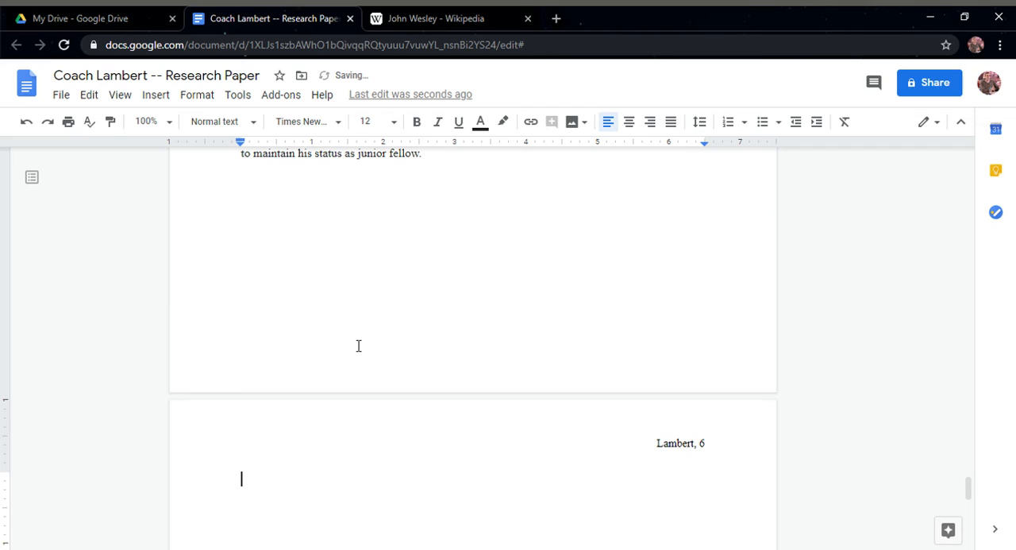
{"action": "left_click", "coordinate": [630, 123]}
{"action": "type", "text": "Works Cited"}
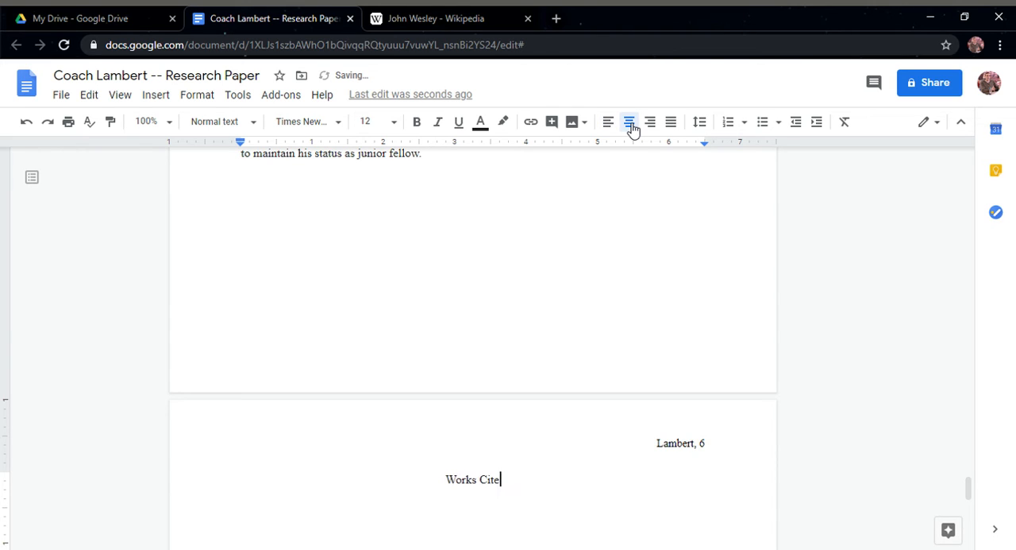
Make the Works Cited title bold and add a left-aligned blank line below it
{"action": "key", "text": "ctrl+shift+Left"}
{"action": "key", "text": "ctrl+shift+Left"}
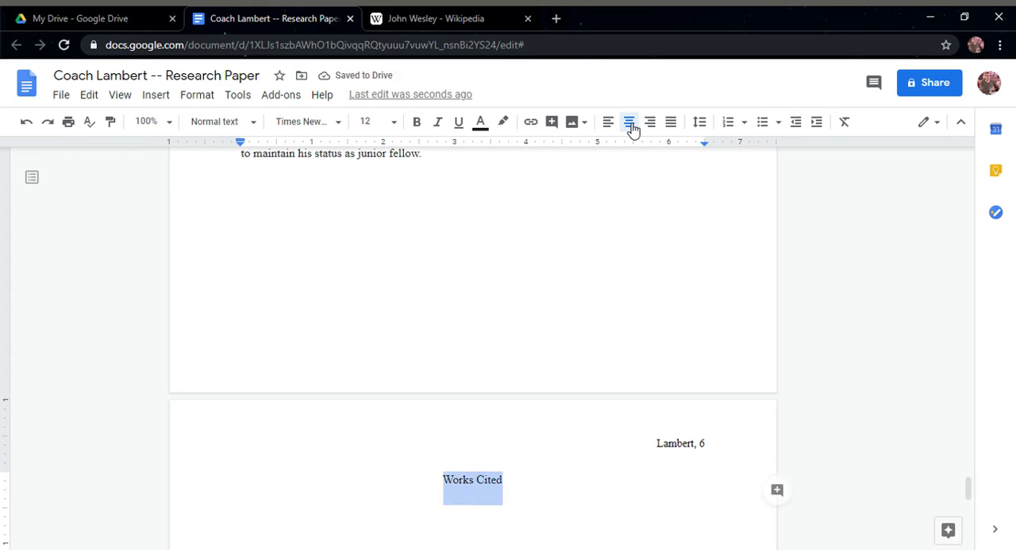
{"action": "key", "text": "ctrl+b"}
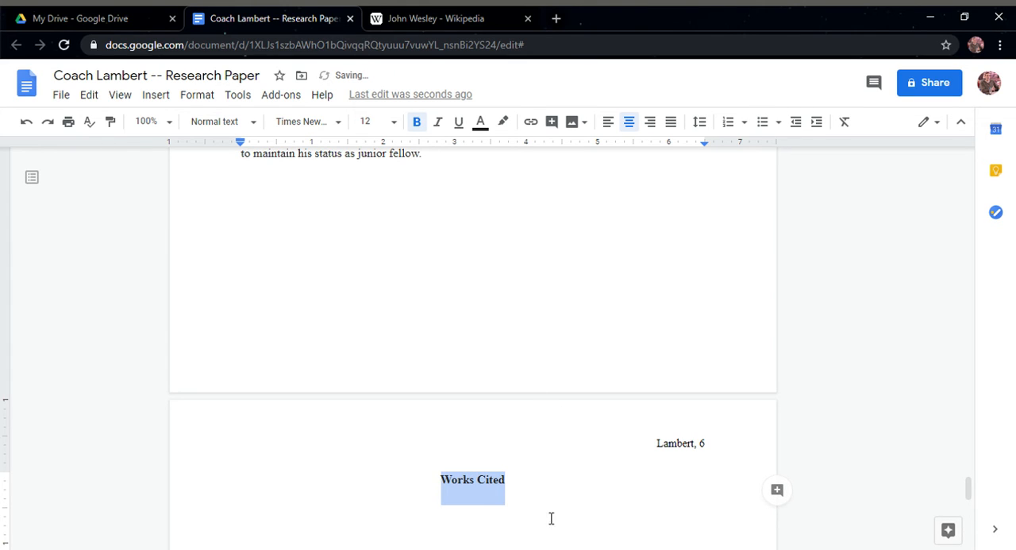
{"action": "left_click", "coordinate": [544, 486]}
{"action": "key", "text": "Return"}
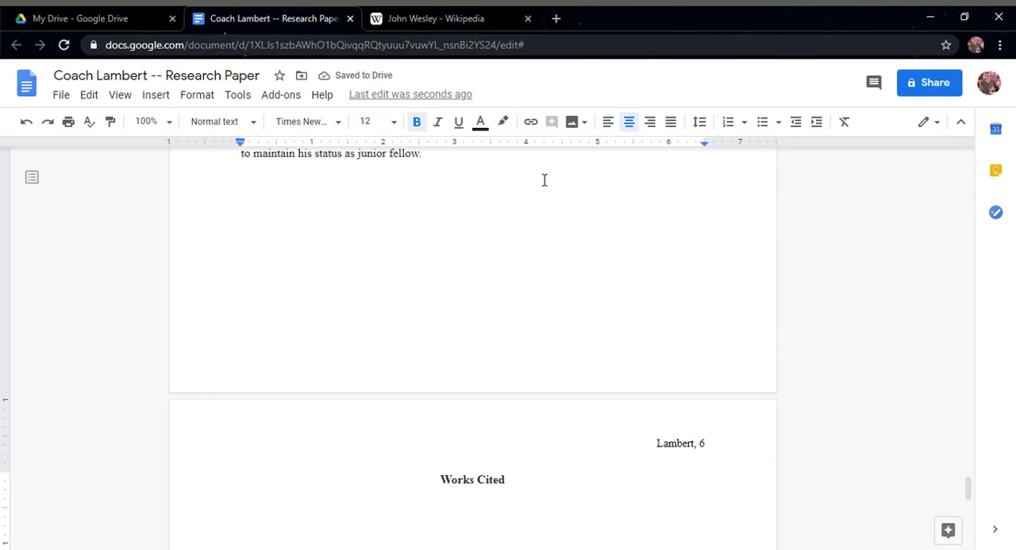
{"action": "left_click", "coordinate": [609, 123]}
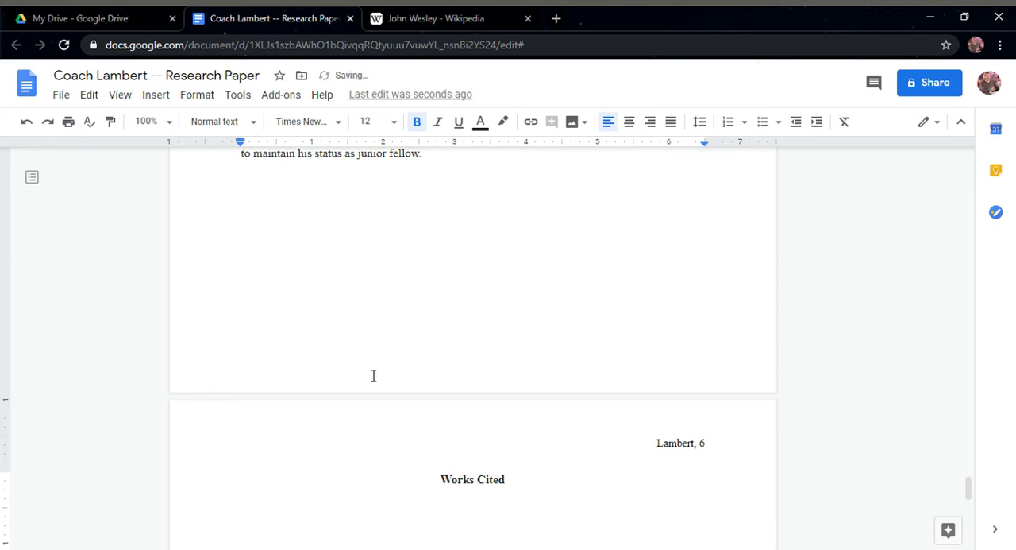
{"action": "scroll", "coordinate": [370, 347], "scroll_direction": "down", "scroll_amount": 1}
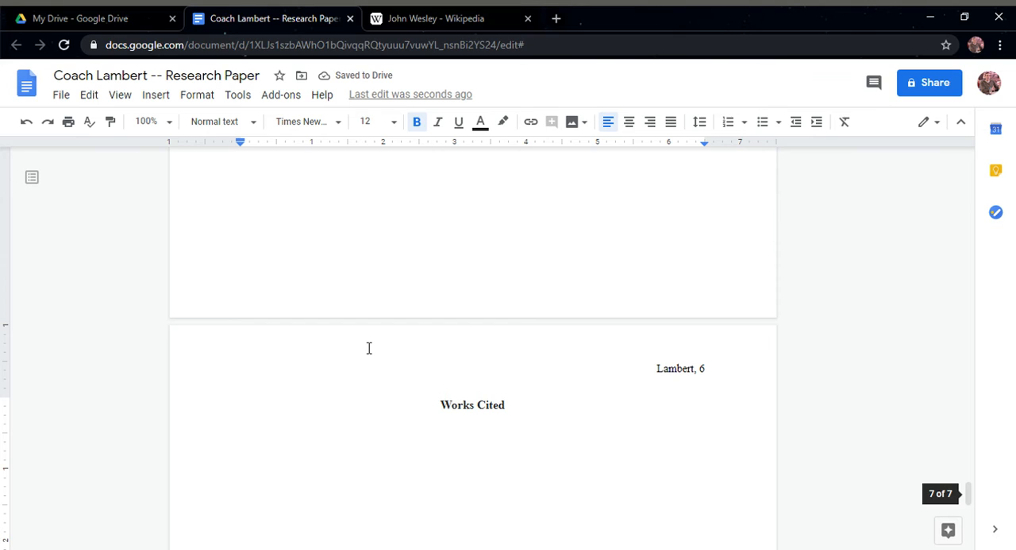
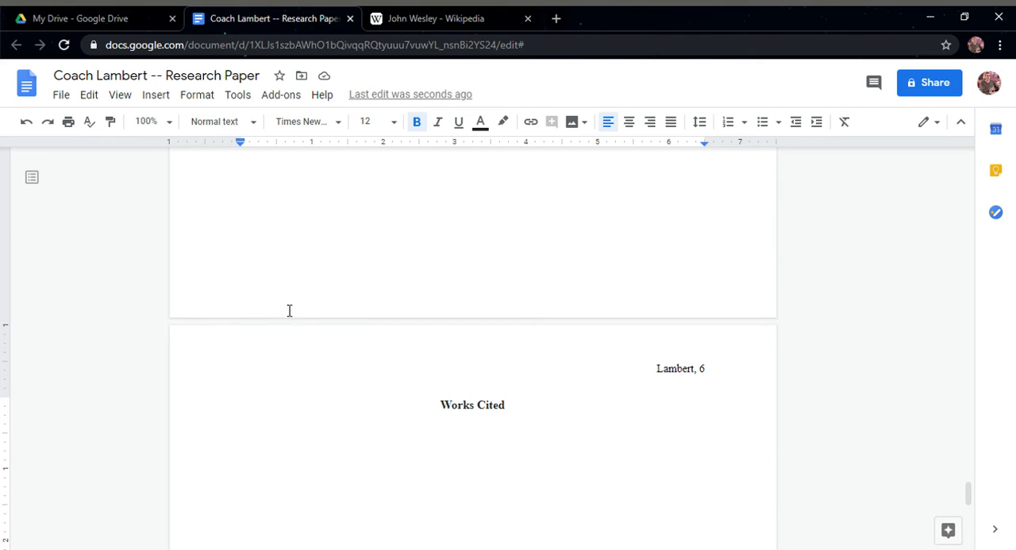
Look at the add-ons offered for Docs in the G Suite Marketplace and close the store
{"action": "left_click", "coordinate": [282, 96]}
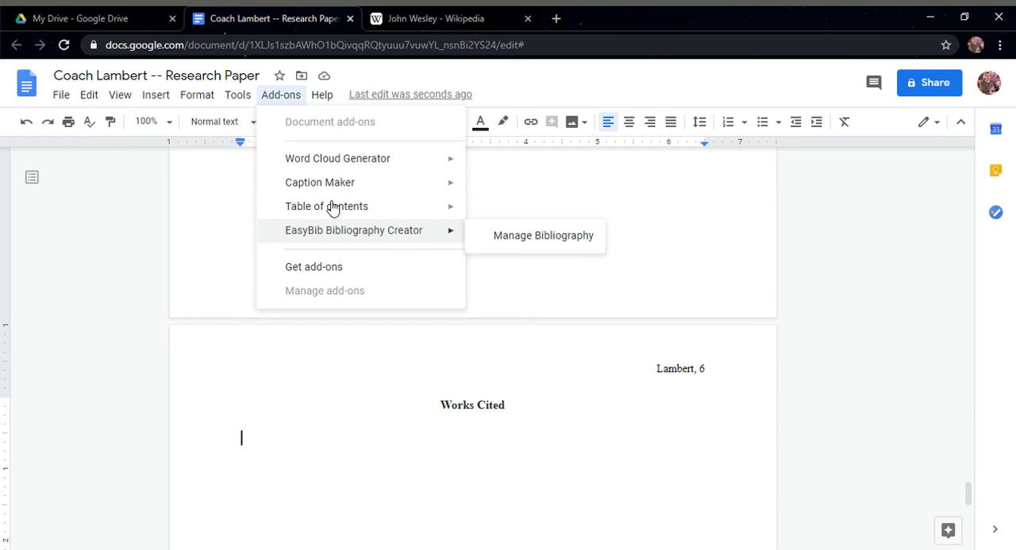
{"action": "left_click", "coordinate": [332, 267]}
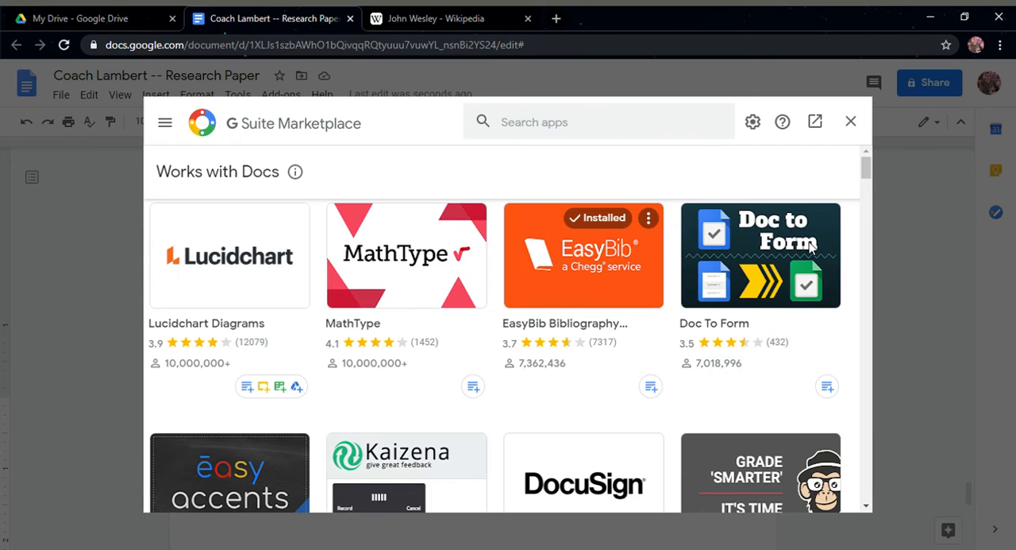
{"action": "left_click", "coordinate": [532, 133]}
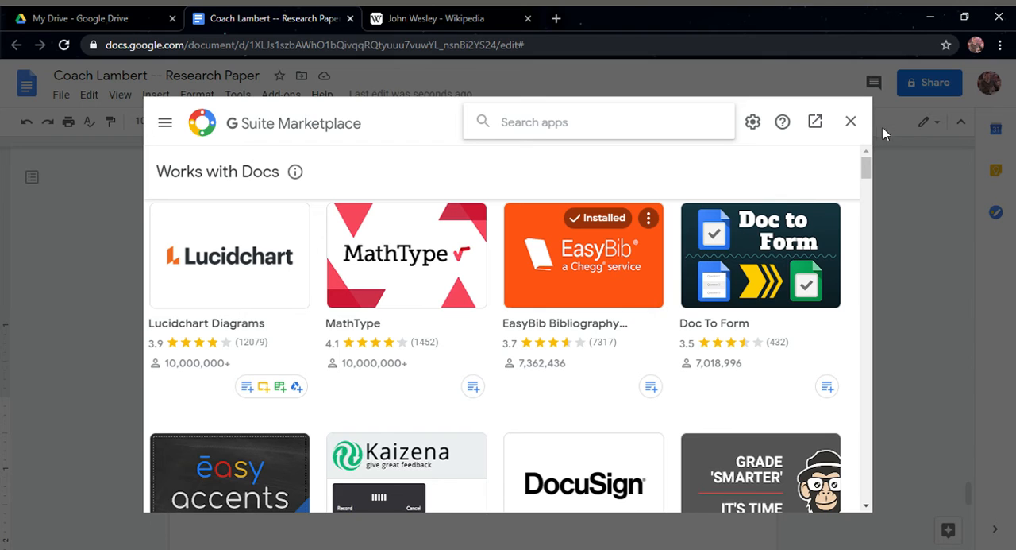
{"action": "left_click", "coordinate": [852, 123]}
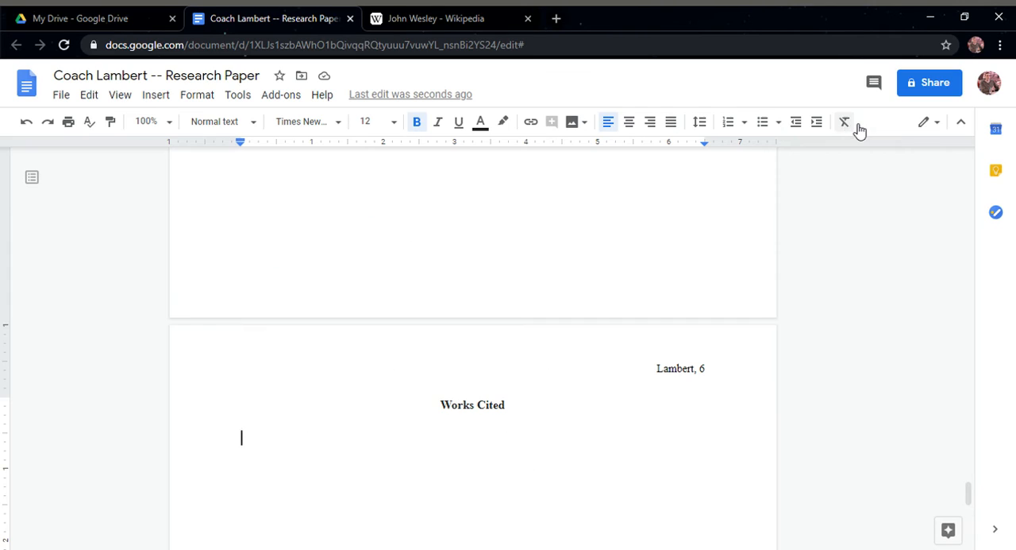
Open the bibliography manager of the EasyBib Bibliography Creator add-on
{"action": "left_click", "coordinate": [277, 96]}
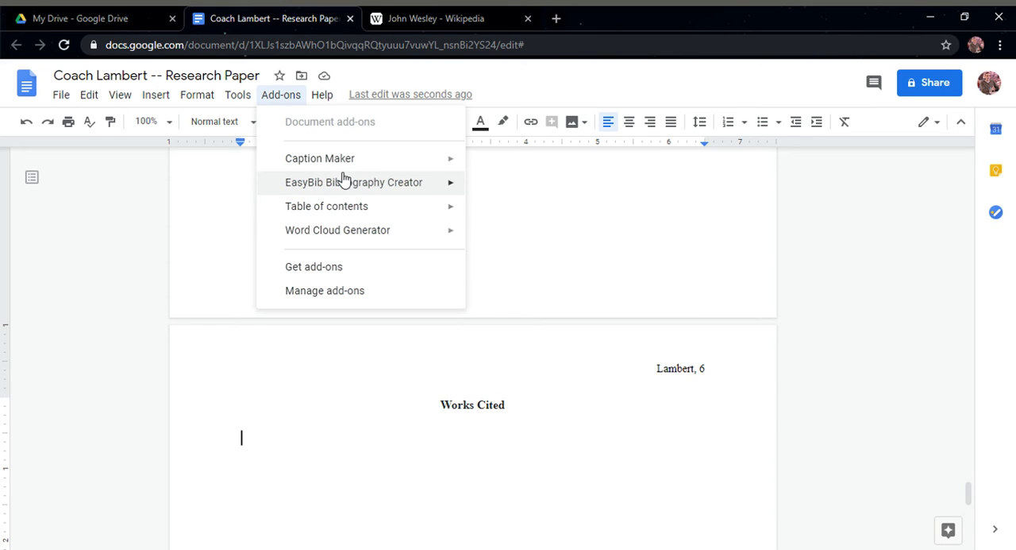
{"action": "mouse_move", "coordinate": [436, 185]}
{"action": "left_click", "coordinate": [526, 188]}
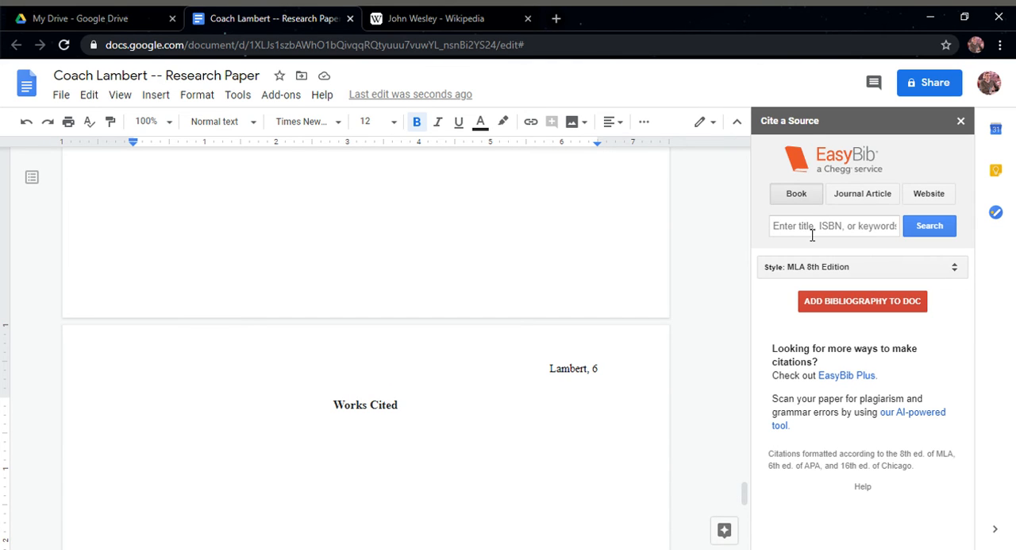
Search EasyBib books for "john wesley" and add the 1979 Broadman Press edition to the bibliography
{"action": "left_click", "coordinate": [815, 227]}
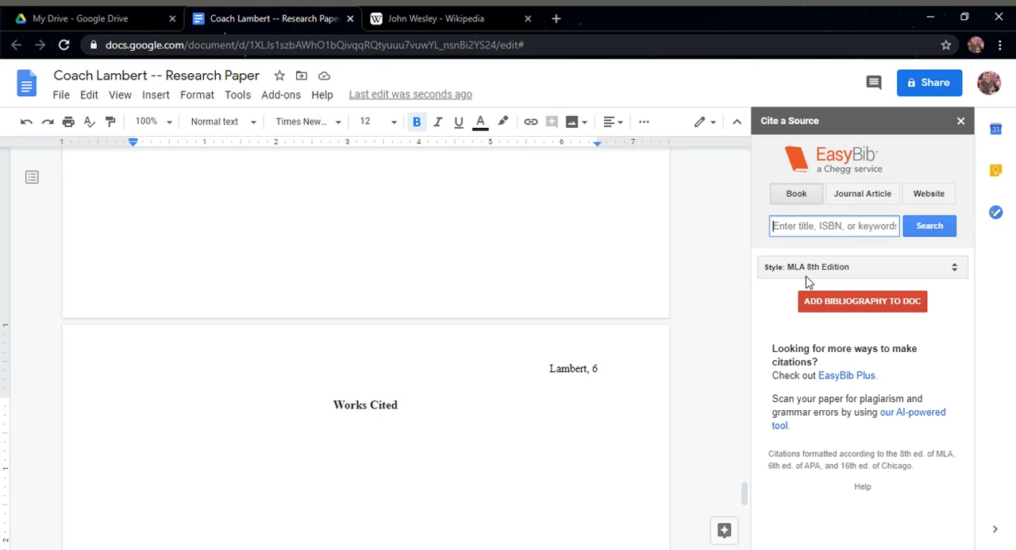
{"action": "type", "text": "john wesley"}
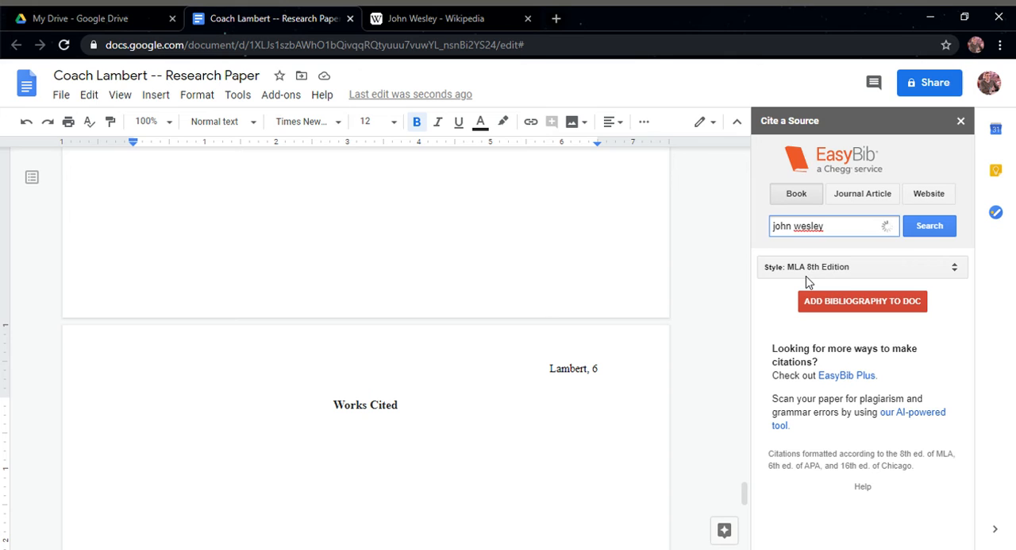
{"action": "key", "text": "Return"}
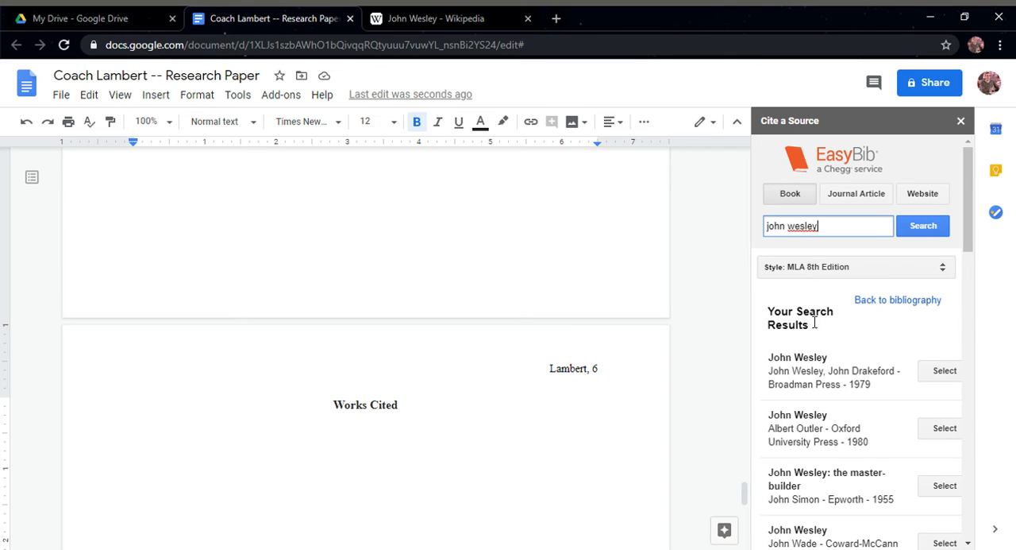
{"action": "scroll", "coordinate": [814, 326], "scroll_direction": "down", "scroll_amount": 1}
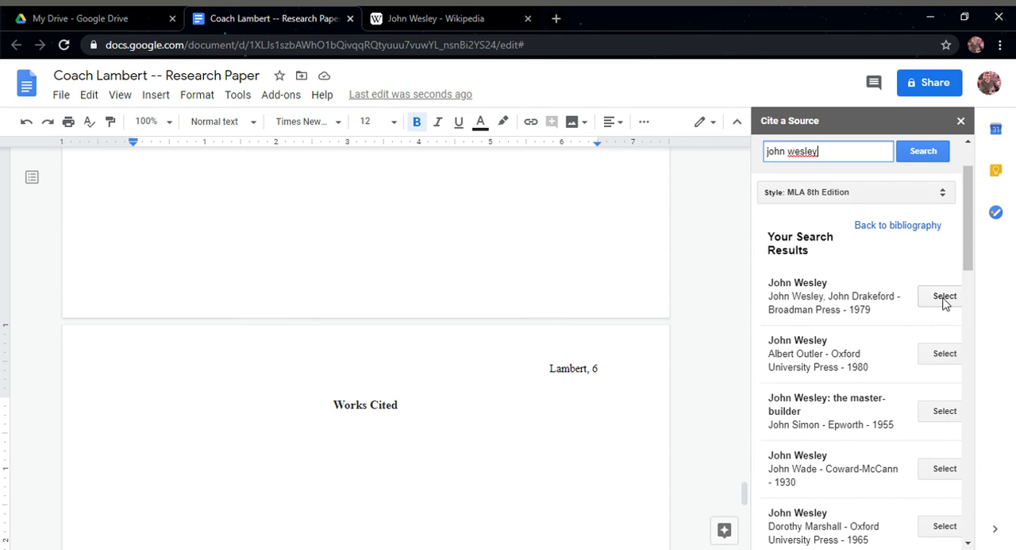
{"action": "left_click", "coordinate": [945, 300]}
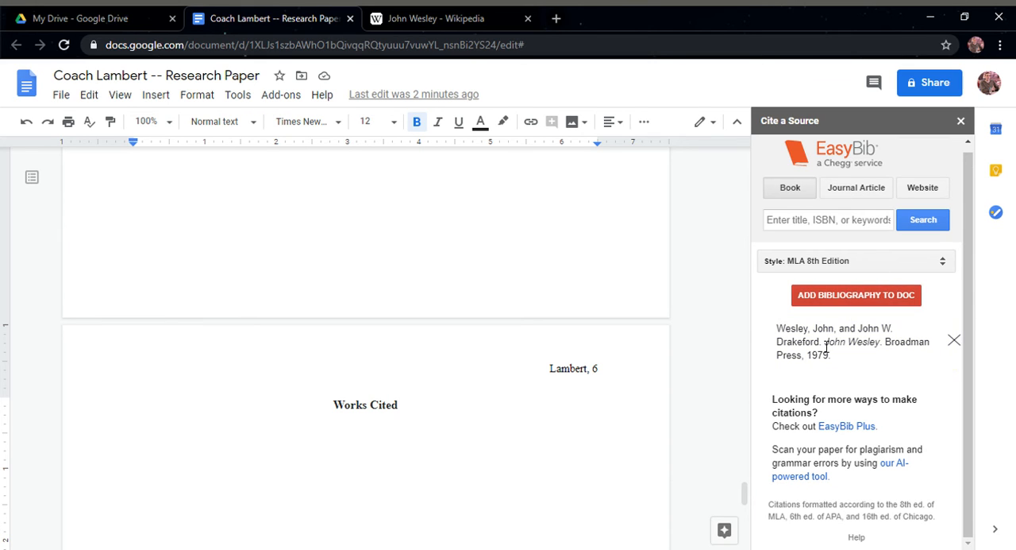
Search EasyBib journal articles for "john wesley" and add "Cotton, John Wesley" from Benezit Dictionary of Artists, 2011
{"action": "left_click", "coordinate": [871, 192]}
{"action": "left_click", "coordinate": [864, 221]}
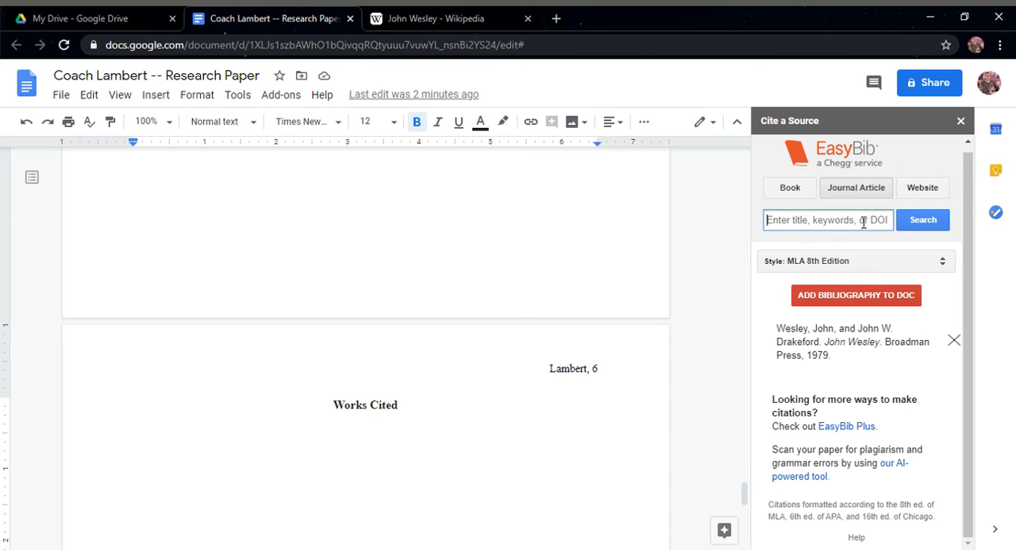
{"action": "type", "text": "john wesley"}
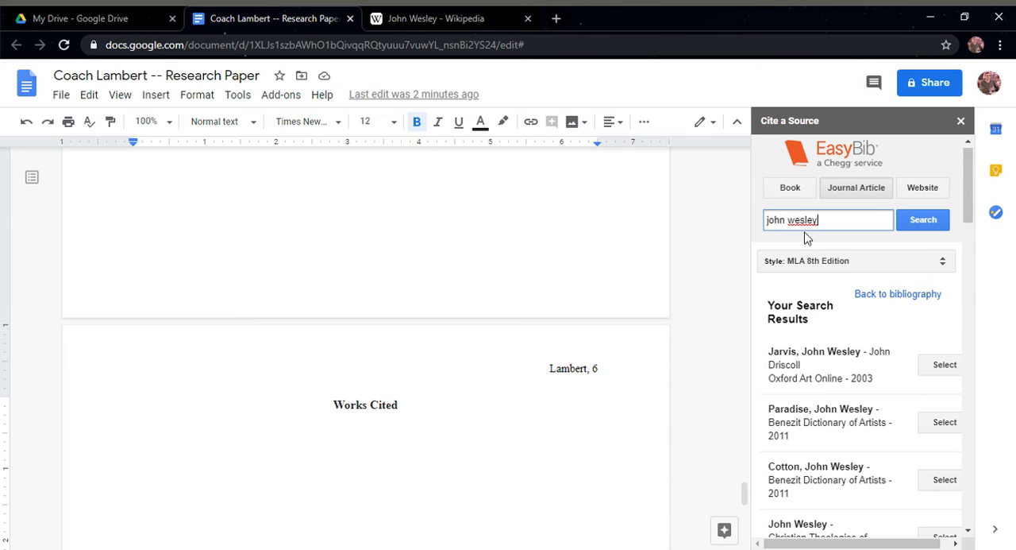
{"action": "scroll", "coordinate": [869, 335], "scroll_direction": "down", "scroll_amount": 2}
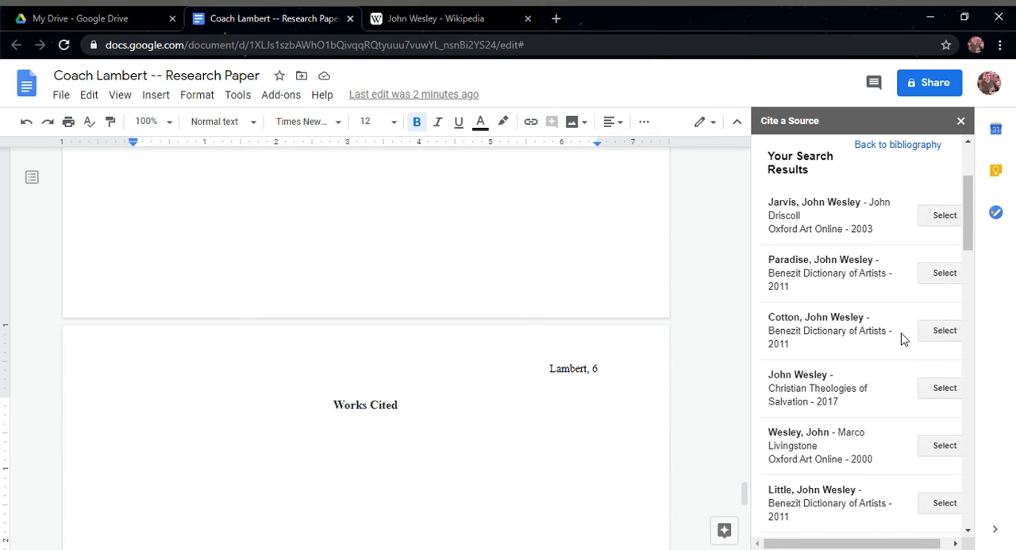
{"action": "left_click", "coordinate": [941, 332]}
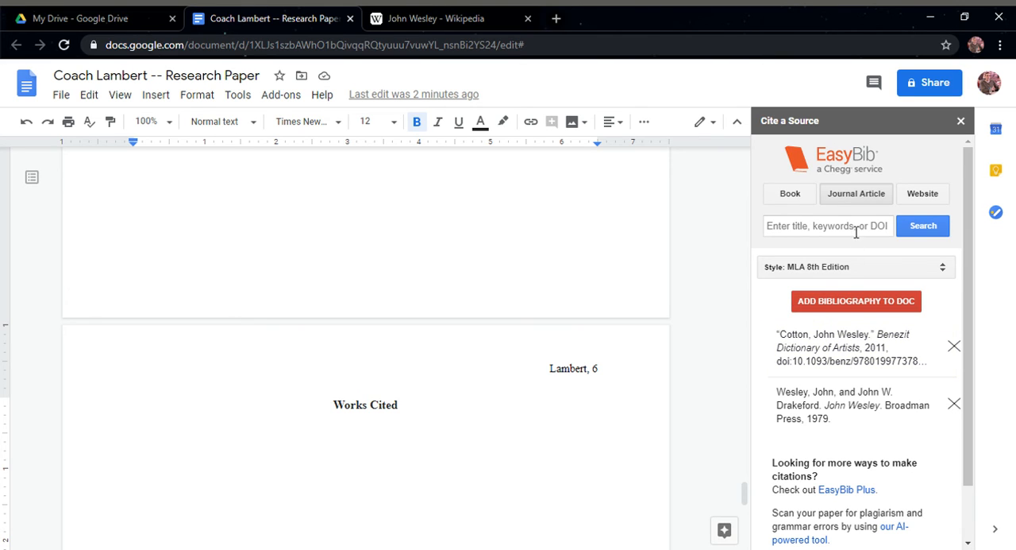
Try to find a website source in EasyBib with the search term "john wesley"
{"action": "left_click", "coordinate": [920, 194]}
{"action": "left_click", "coordinate": [836, 234]}
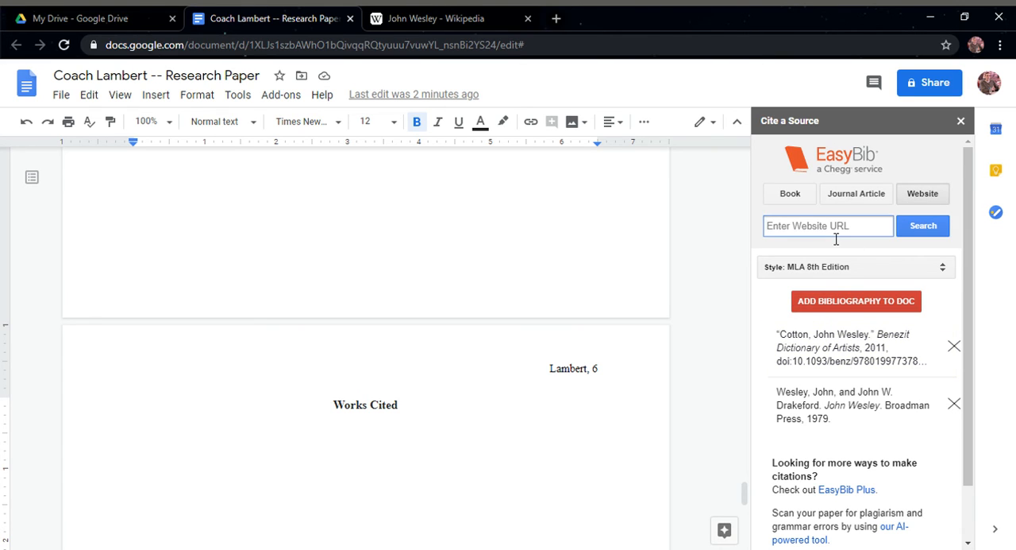
{"action": "type", "text": "john wesley"}
{"action": "left_click", "coordinate": [924, 230]}
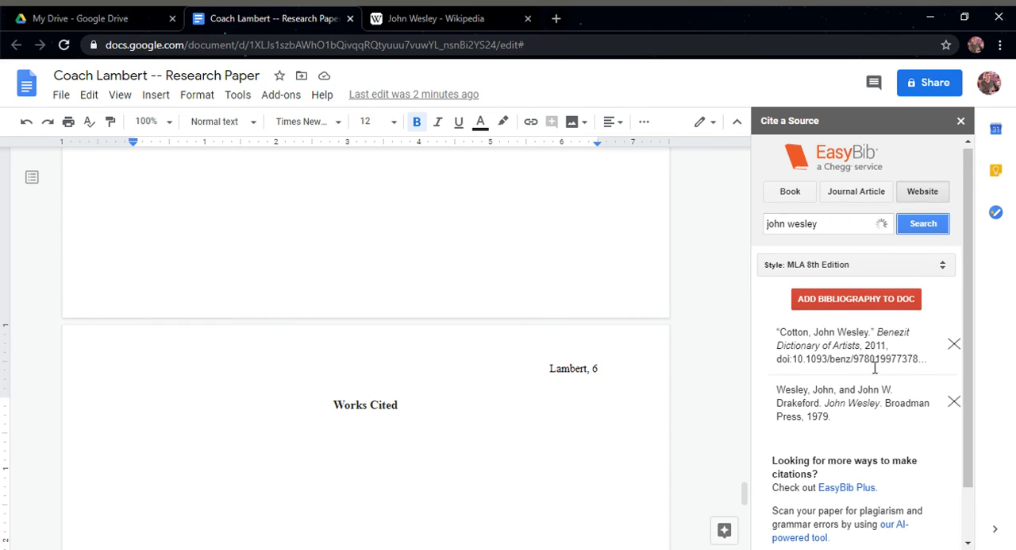
{"action": "scroll", "coordinate": [937, 370], "scroll_direction": "down", "scroll_amount": 1}
{"action": "scroll", "coordinate": [863, 392], "scroll_direction": "up", "scroll_amount": 1}
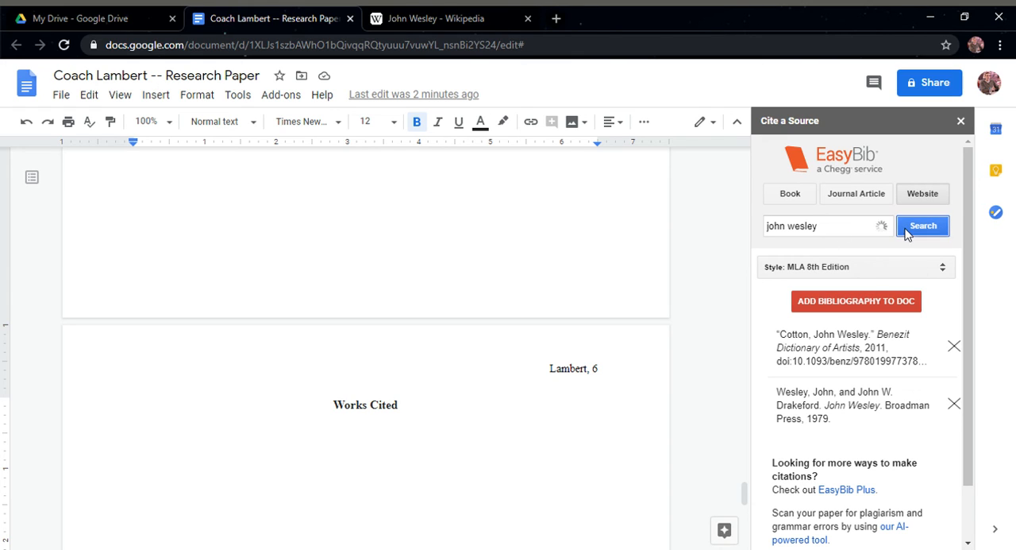
{"action": "left_click", "coordinate": [864, 231]}
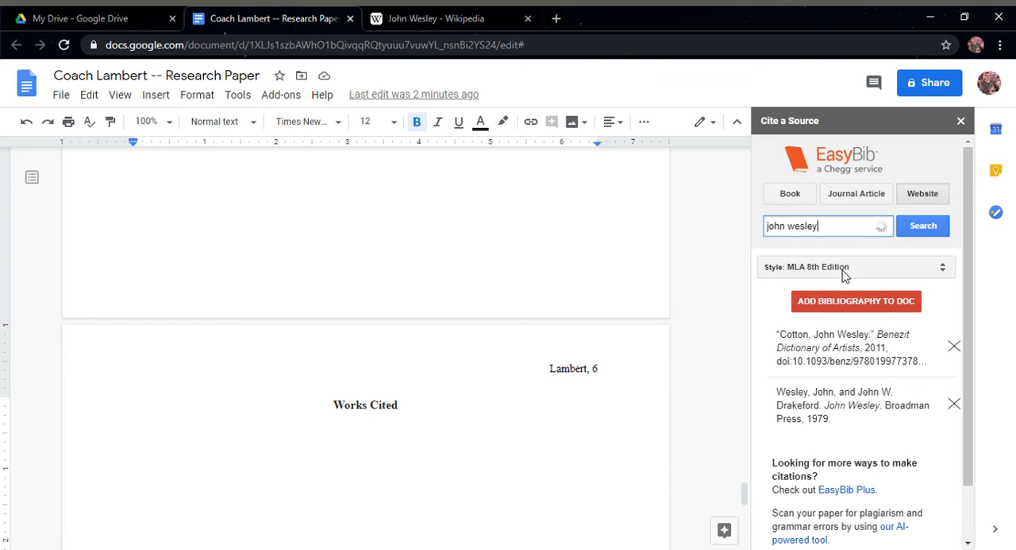
Search EasyBib books for "john wesley" again and add the 1929 Nya bokförlags aktiebolaget book to the bibliography
{"action": "left_click", "coordinate": [796, 197]}
{"action": "left_click", "coordinate": [837, 231]}
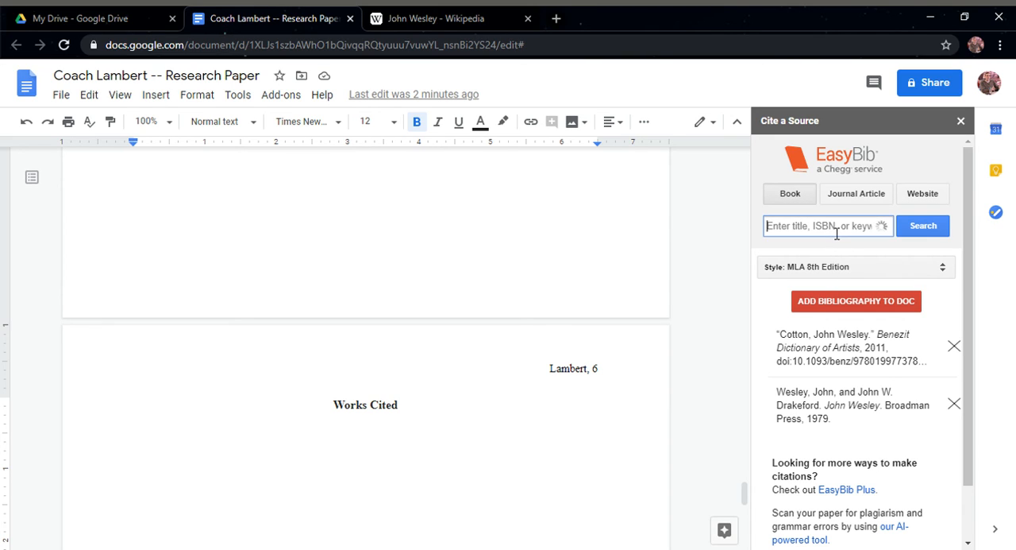
{"action": "type", "text": "john wesley"}
{"action": "left_click", "coordinate": [921, 226]}
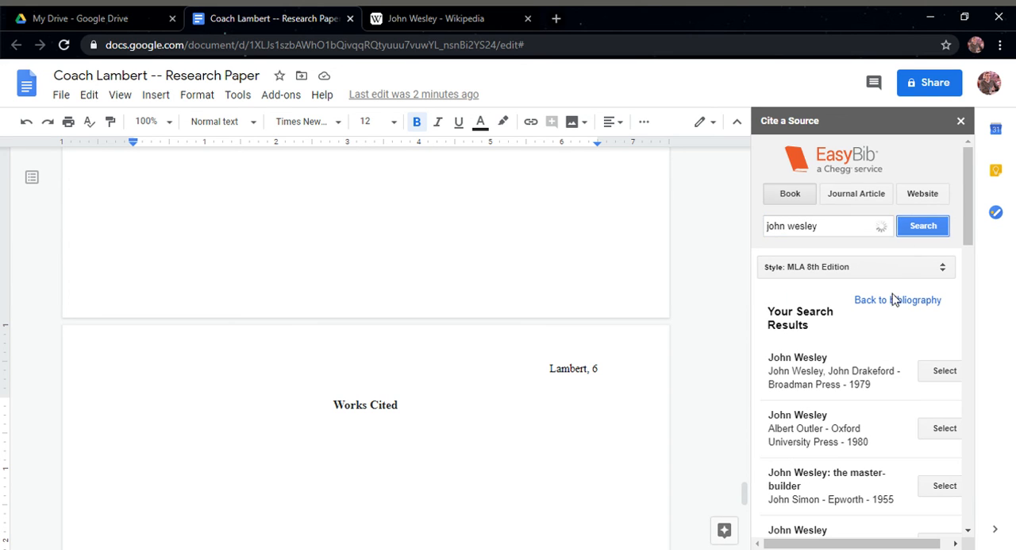
{"action": "scroll", "coordinate": [858, 413], "scroll_direction": "down", "scroll_amount": 3}
{"action": "scroll", "coordinate": [877, 418], "scroll_direction": "down", "scroll_amount": 1}
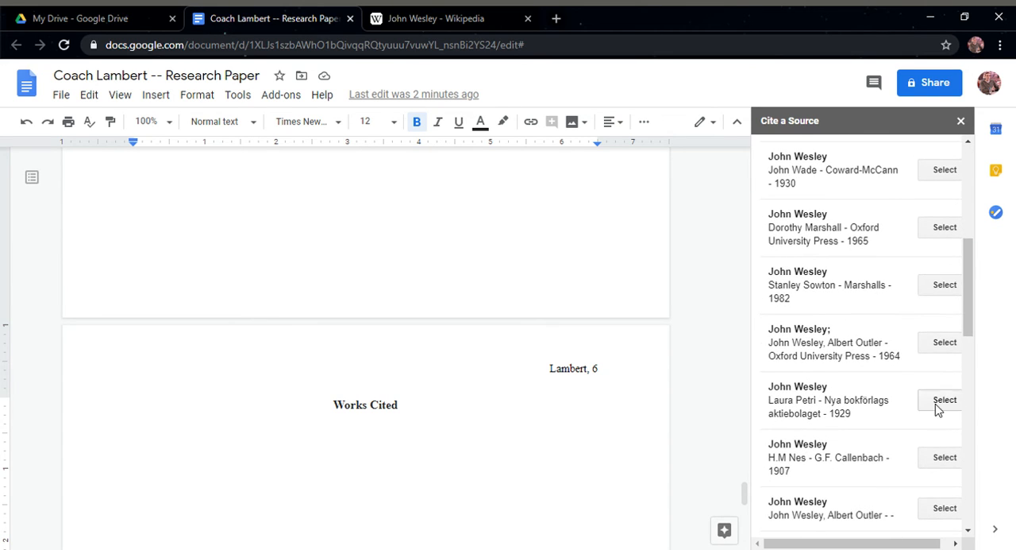
{"action": "left_click", "coordinate": [939, 404]}
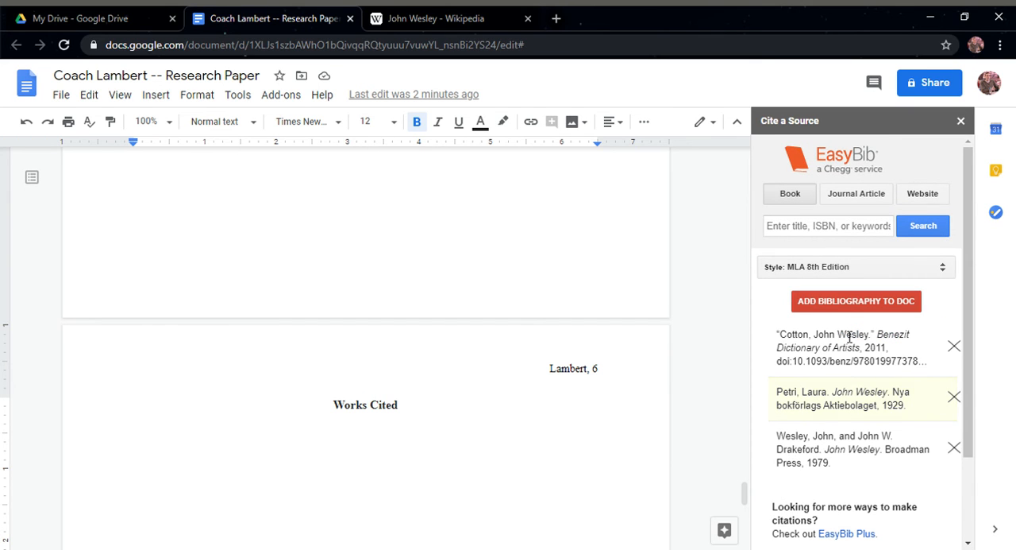
Set the EasyBib citation style to APA and insert the bibliography below the Works Cited title
{"action": "scroll", "coordinate": [897, 346], "scroll_direction": "down", "scroll_amount": 1}
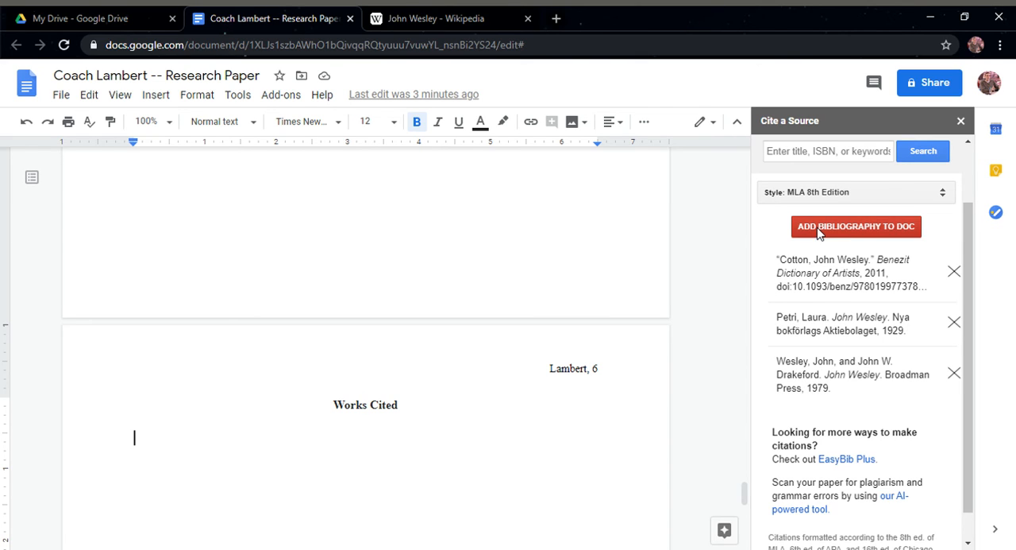
{"action": "left_click", "coordinate": [864, 201]}
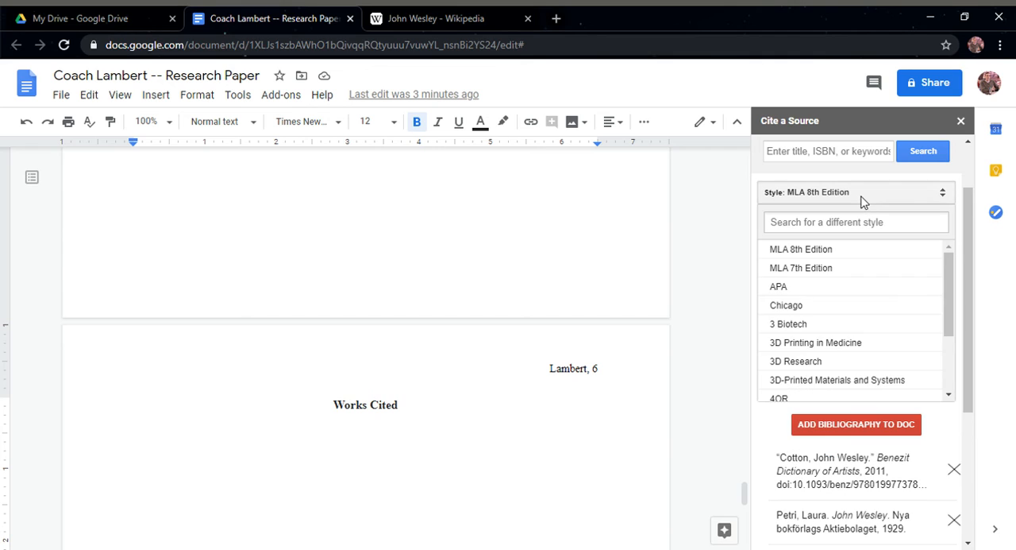
{"action": "left_click", "coordinate": [821, 288]}
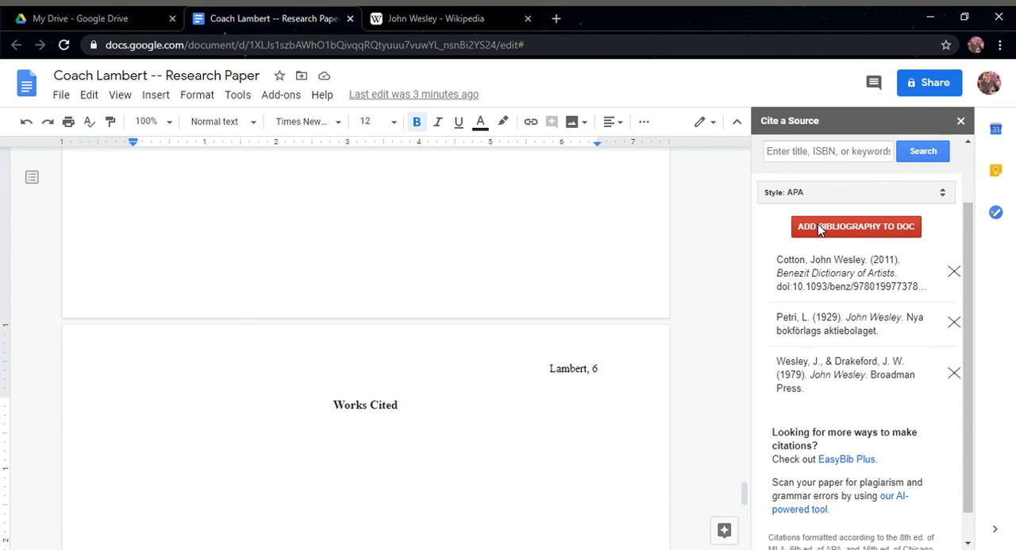
{"action": "left_click", "coordinate": [820, 227]}
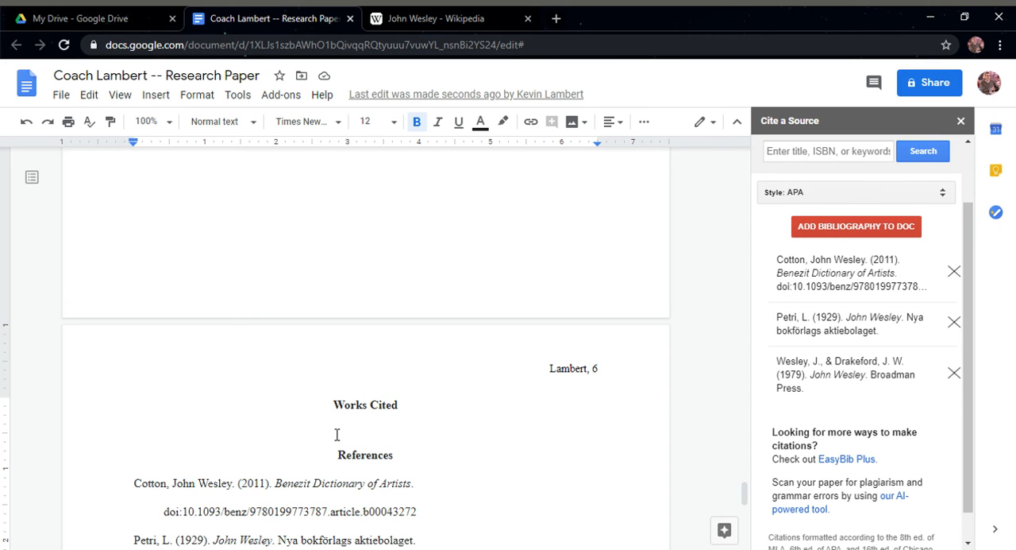
Check the inserted citations, deleting and retyping the first letter of the indented doi line
{"action": "scroll", "coordinate": [260, 430], "scroll_direction": "down", "scroll_amount": 2}
{"action": "left_click", "coordinate": [435, 379]}
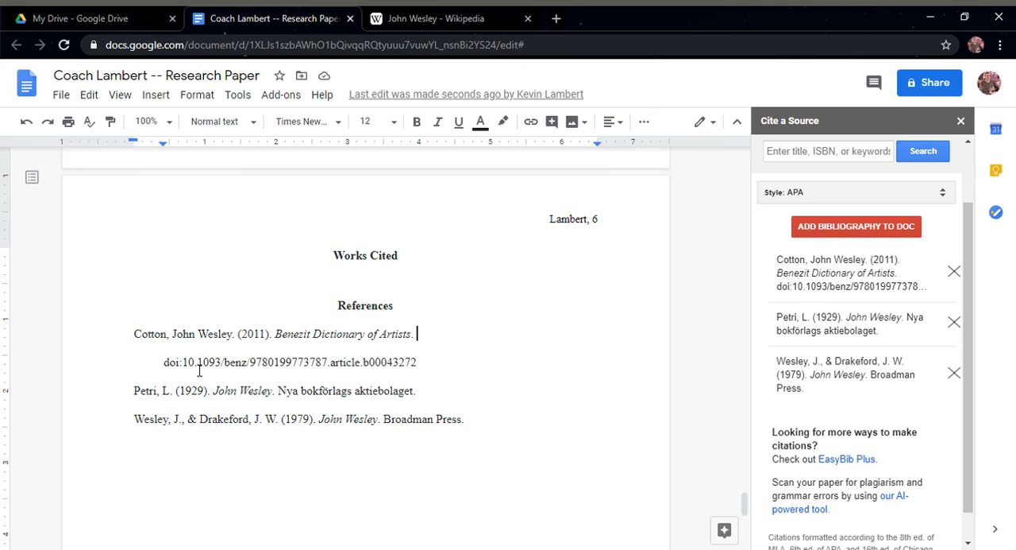
{"action": "left_click", "coordinate": [230, 421]}
{"action": "left_click", "coordinate": [225, 390]}
{"action": "left_click", "coordinate": [220, 338]}
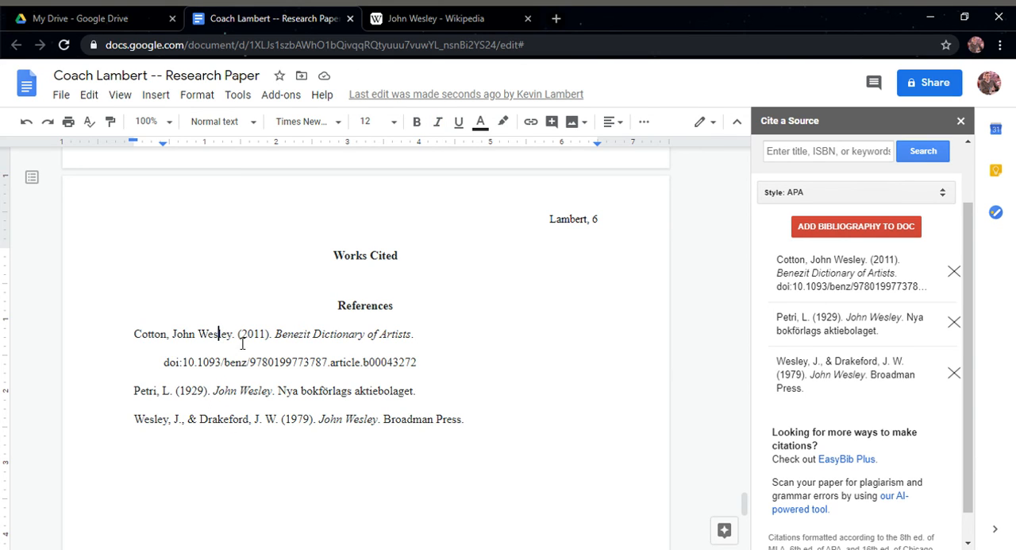
{"action": "left_click", "coordinate": [164, 371]}
{"action": "key", "text": "Delete"}
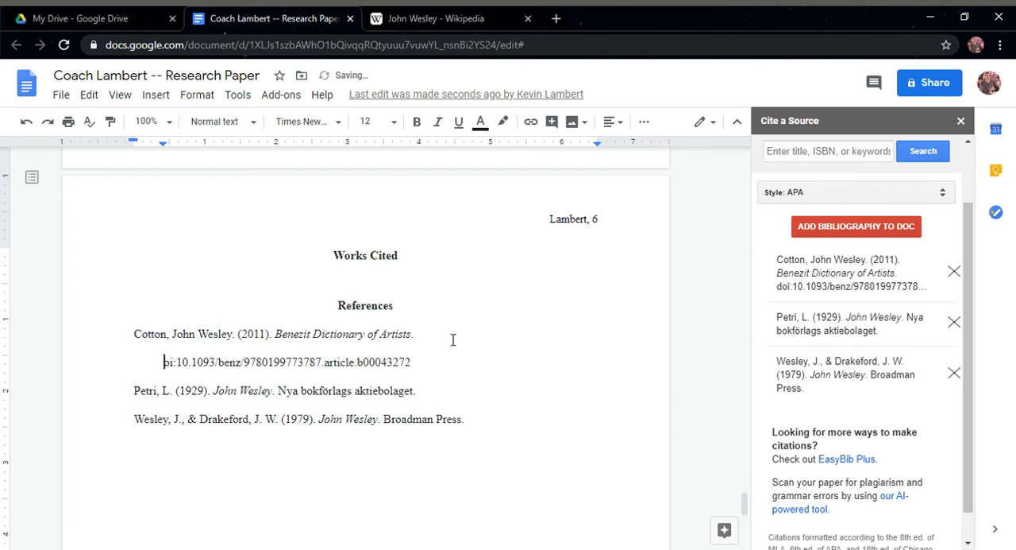
{"action": "type", "text": "d"}
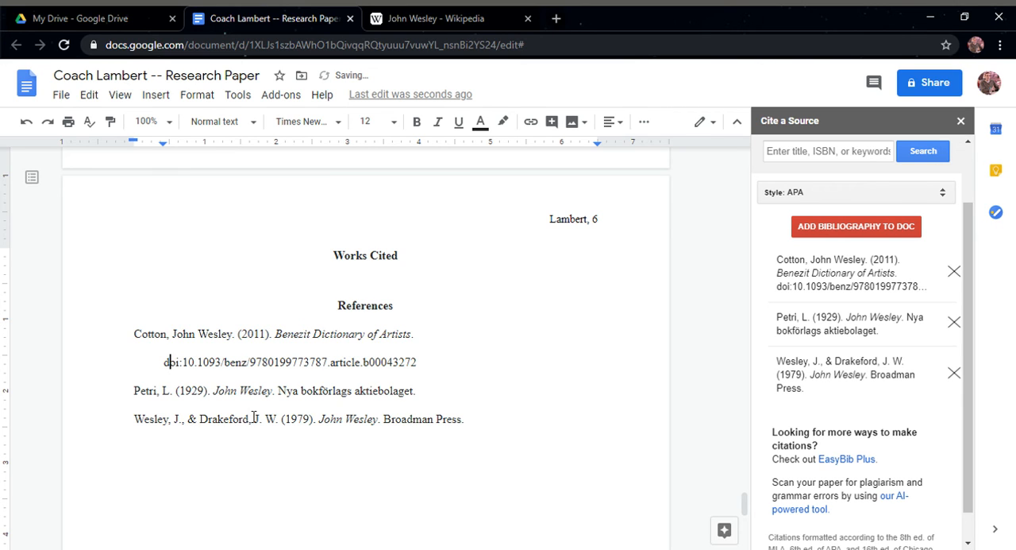
{"action": "left_click", "coordinate": [462, 408]}
{"action": "left_click", "coordinate": [424, 422]}
Delete the Works Cited title and the blank line under it, keeping the complete References heading as the page title
{"action": "scroll", "coordinate": [364, 247], "scroll_direction": "down", "scroll_amount": 1}
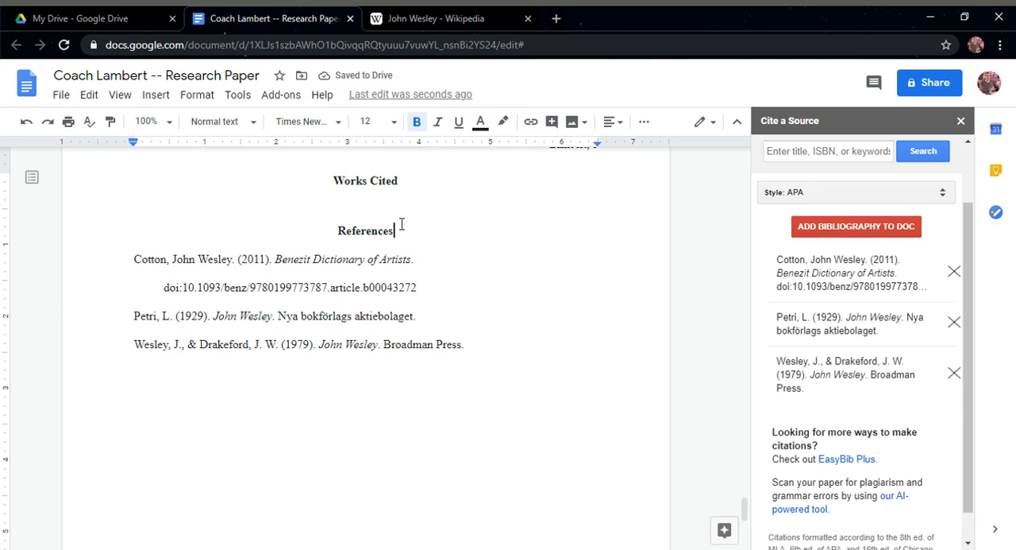
{"action": "left_click_drag", "start_coordinate": [395, 208], "coordinate": [278, 211]}
{"action": "key", "text": "Delete"}
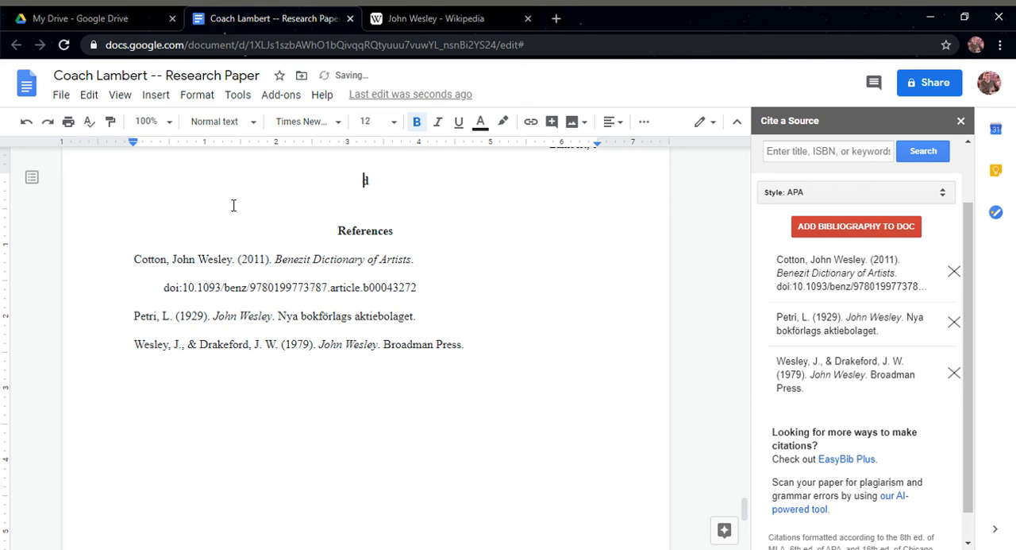
{"action": "key", "text": "Delete"}
{"action": "key", "text": "Delete"}
{"action": "key", "text": "Delete"}
{"action": "scroll", "coordinate": [238, 222], "scroll_direction": "up", "scroll_amount": 2}
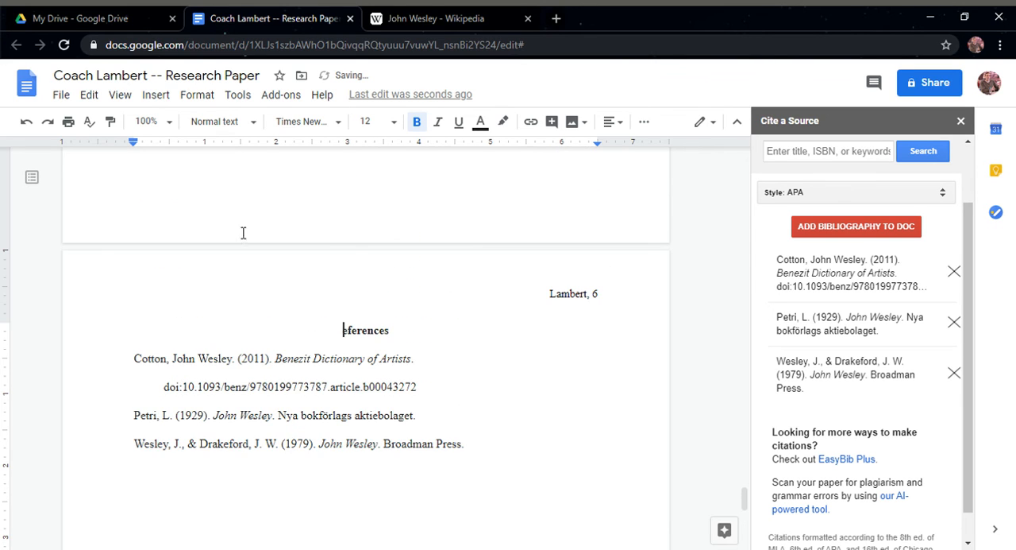
{"action": "type", "text": "R"}
{"action": "left_click", "coordinate": [339, 336]}
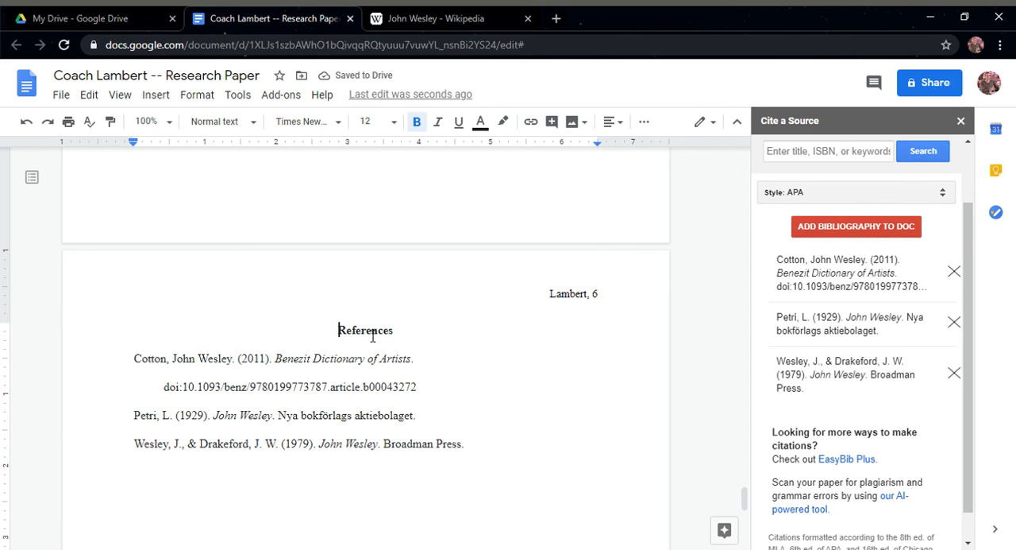
{"action": "scroll", "coordinate": [372, 336], "scroll_direction": "down", "scroll_amount": 1}
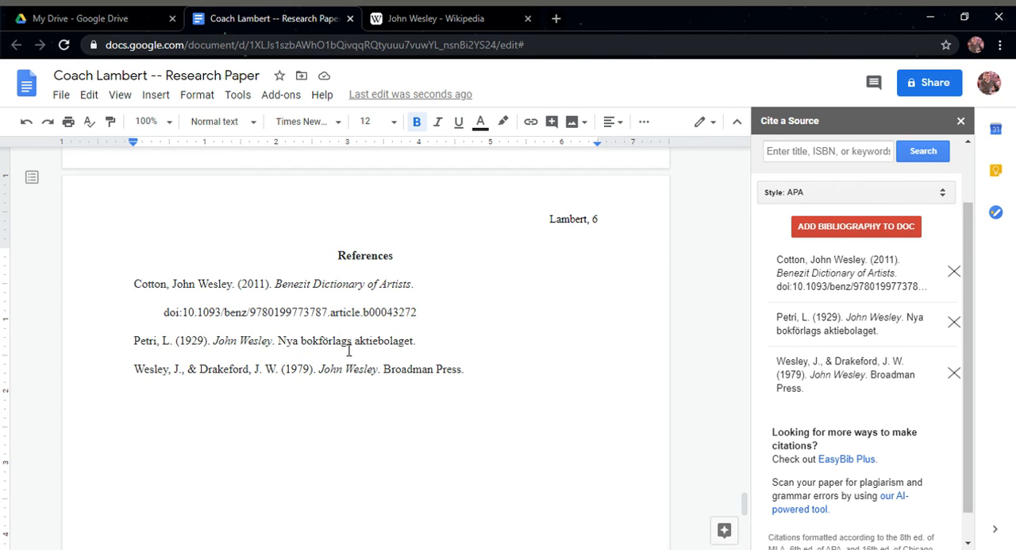
Format the References title on the last page as Heading 1 in Times New Roman, size 12
{"action": "scroll", "coordinate": [350, 373], "scroll_direction": "down", "scroll_amount": 4}
{"action": "scroll", "coordinate": [351, 385], "scroll_direction": "up", "scroll_amount": 13}
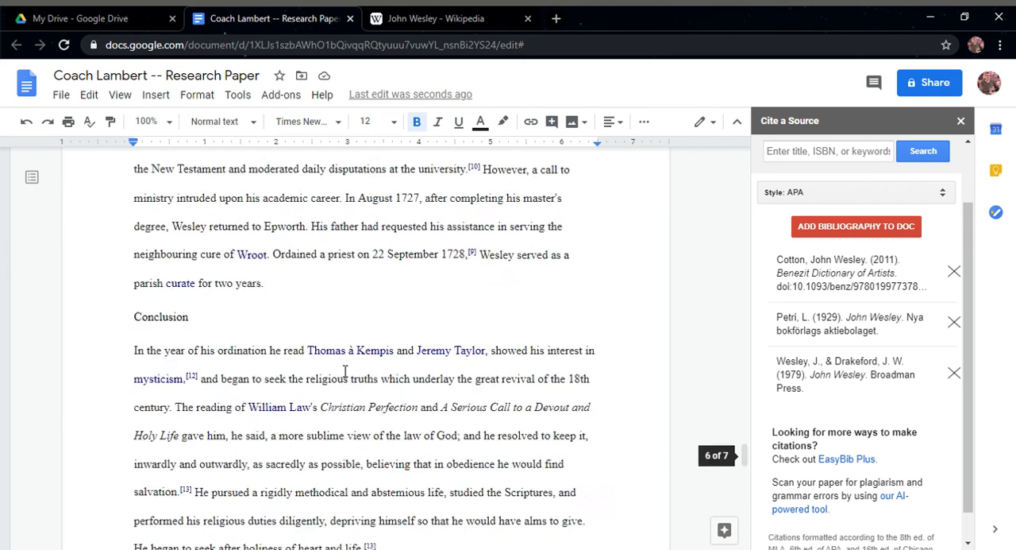
{"action": "scroll", "coordinate": [346, 369], "scroll_direction": "down", "scroll_amount": 5}
{"action": "scroll", "coordinate": [347, 369], "scroll_direction": "down", "scroll_amount": 3}
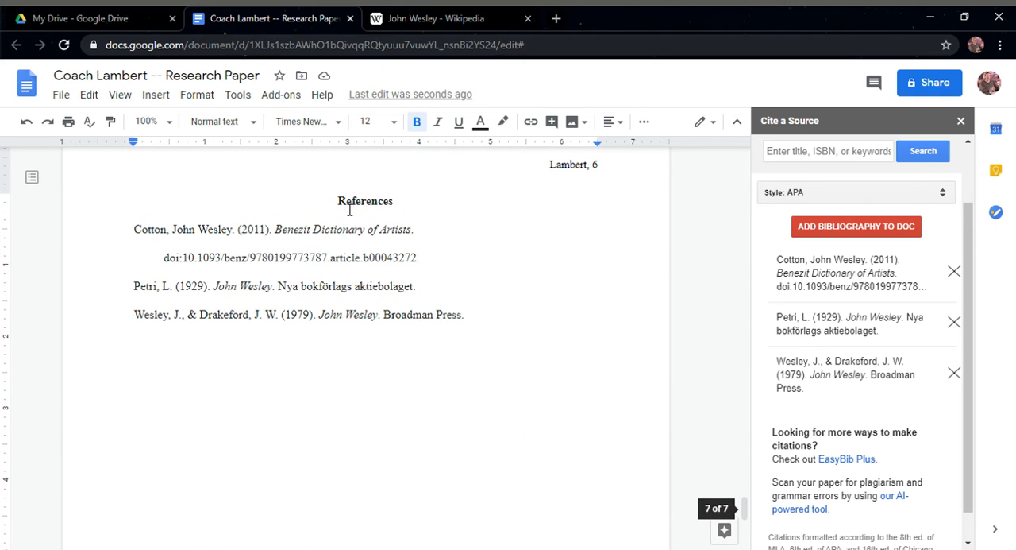
{"action": "left_click", "coordinate": [226, 124]}
{"action": "left_click", "coordinate": [357, 202]}
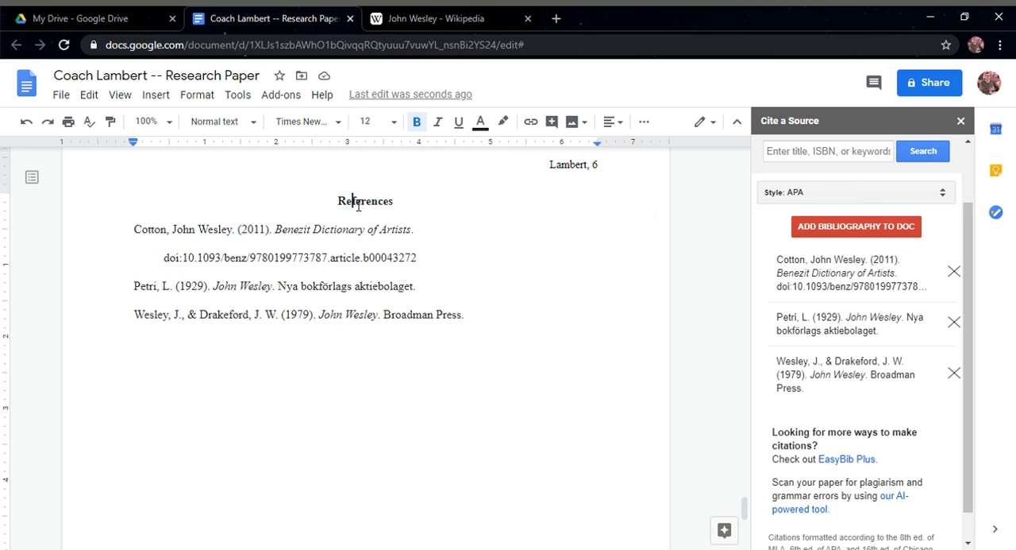
{"action": "double_click", "coordinate": [358, 203]}
{"action": "left_click", "coordinate": [238, 123]}
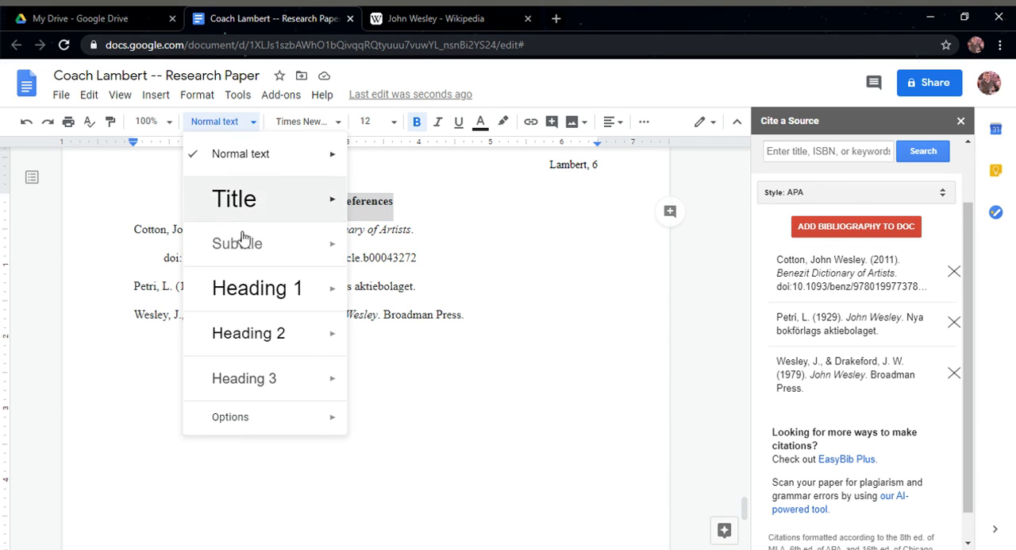
{"action": "left_click", "coordinate": [254, 292]}
{"action": "left_click", "coordinate": [314, 121]}
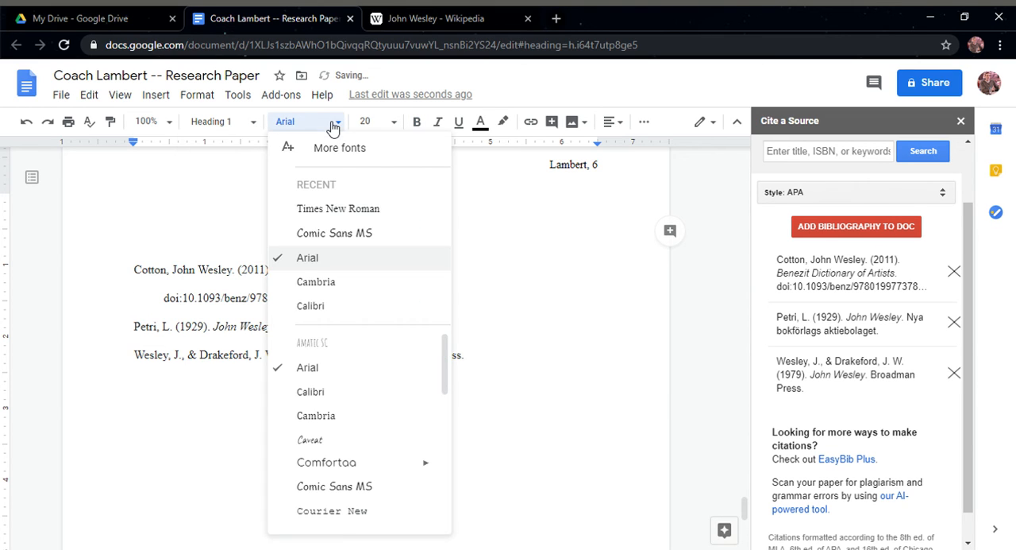
{"action": "left_click", "coordinate": [338, 209]}
{"action": "left_click", "coordinate": [393, 121]}
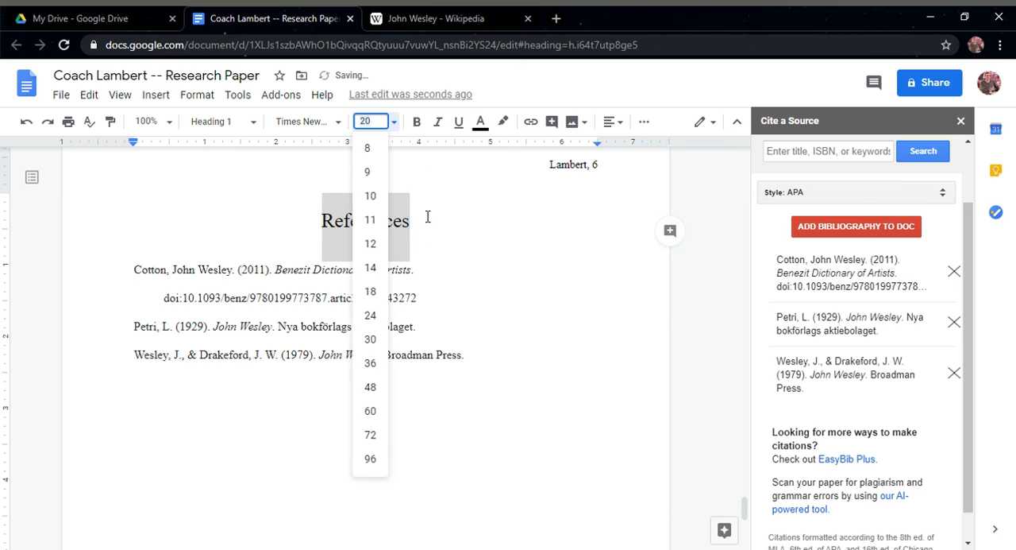
{"action": "left_click", "coordinate": [379, 244]}
Update the table of contents to include the References heading and check its new entry
{"action": "scroll", "coordinate": [349, 300], "scroll_direction": "up", "scroll_amount": 20}
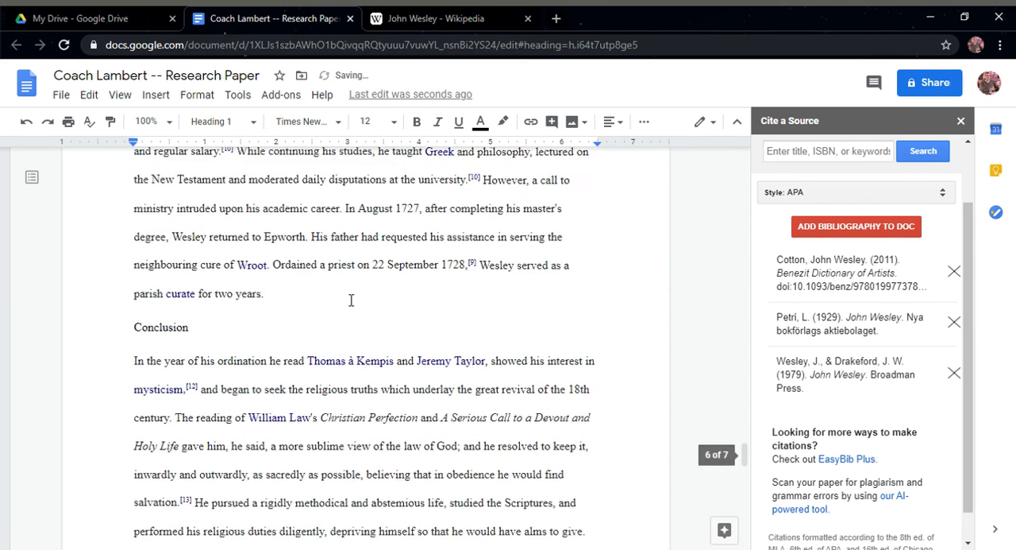
{"action": "scroll", "coordinate": [353, 296], "scroll_direction": "up", "scroll_amount": 5}
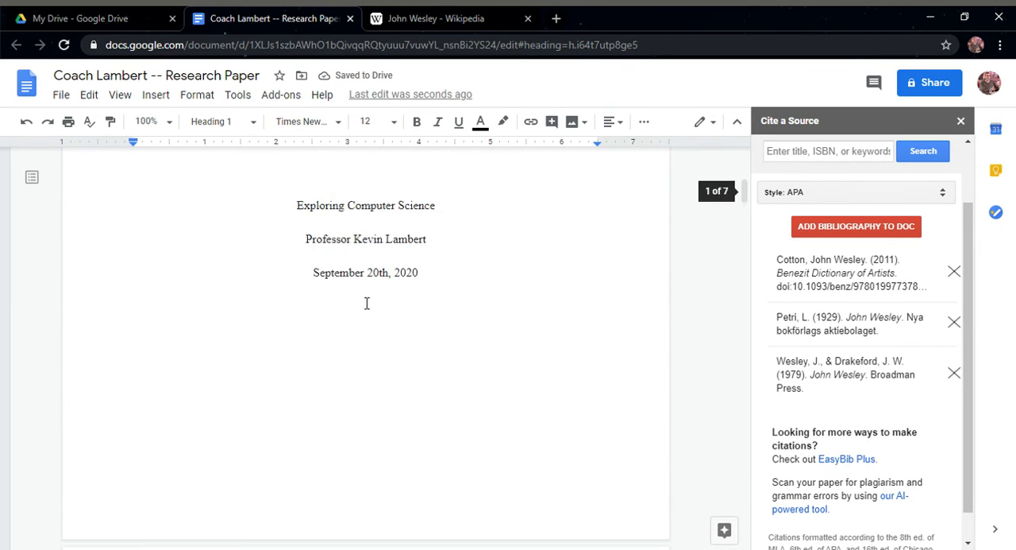
{"action": "scroll", "coordinate": [365, 302], "scroll_direction": "down", "scroll_amount": 8}
{"action": "left_click", "coordinate": [208, 191]}
{"action": "scroll", "coordinate": [197, 238], "scroll_direction": "up", "scroll_amount": 1}
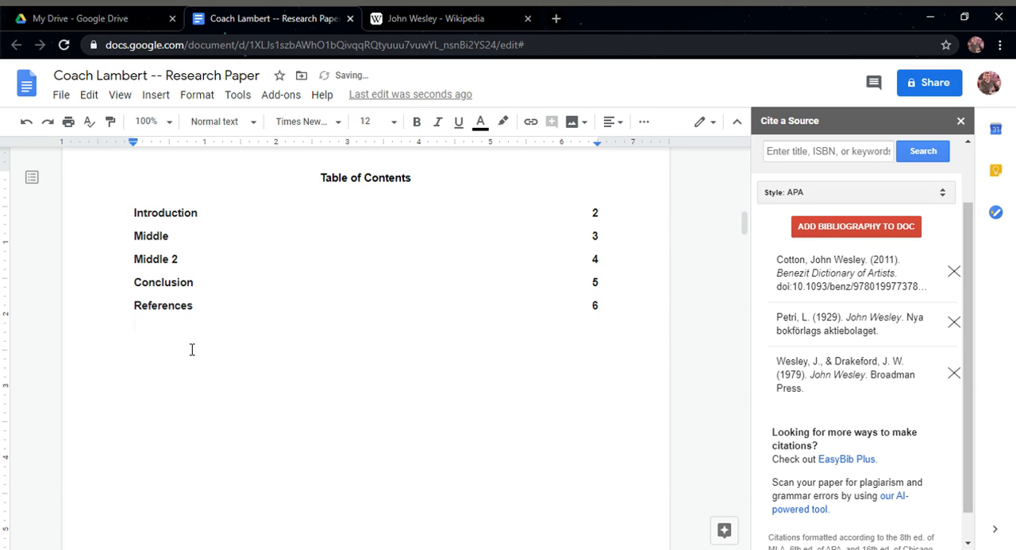
{"action": "left_click", "coordinate": [159, 306]}
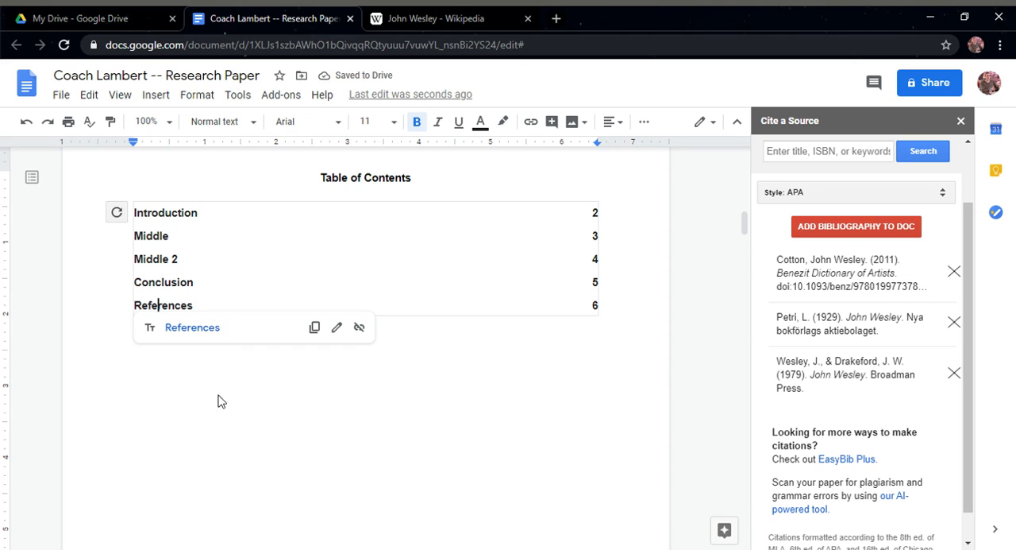
{"action": "left_click", "coordinate": [227, 391]}
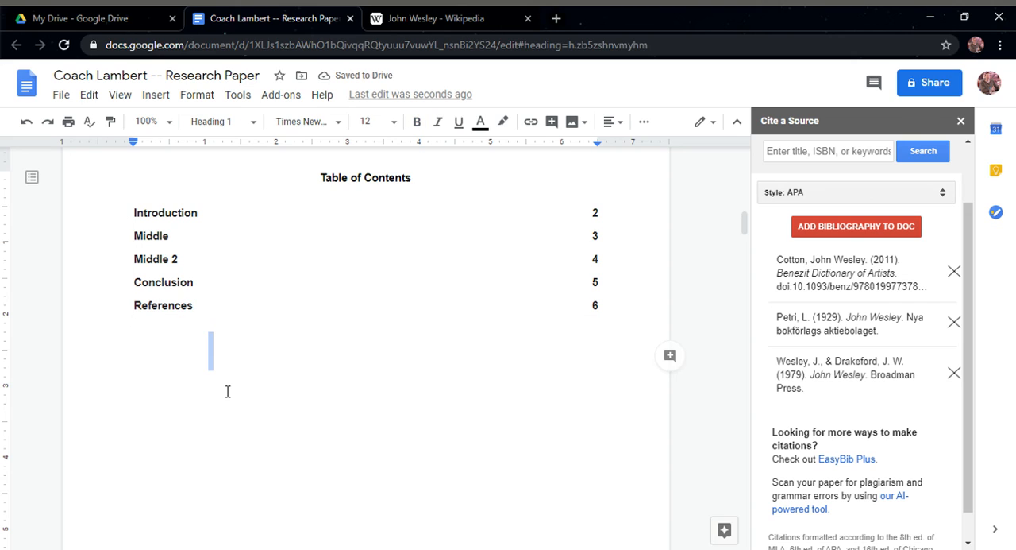
Close the Cite a Source sidebar and look over the title page
{"action": "left_click", "coordinate": [961, 121]}
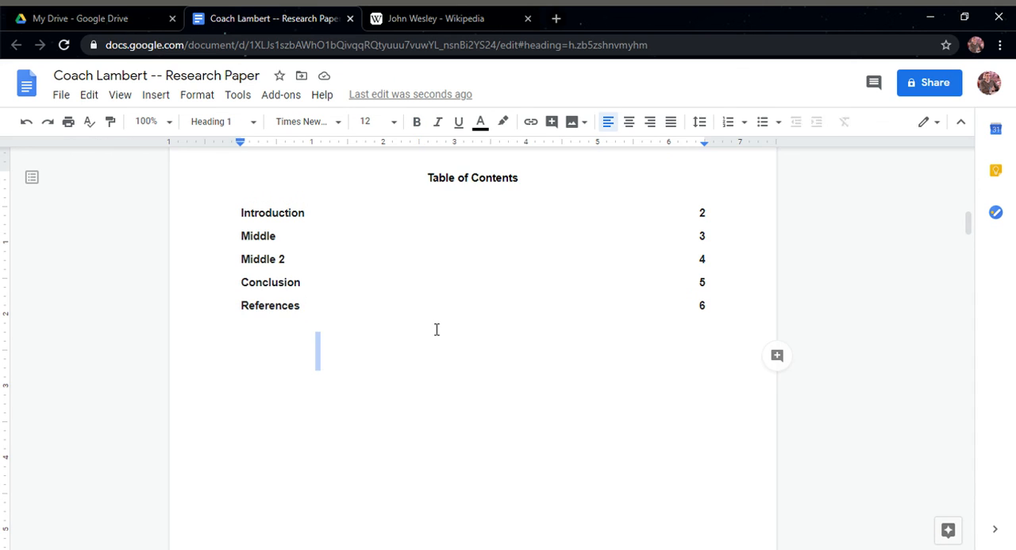
{"action": "scroll", "coordinate": [433, 334], "scroll_direction": "up", "scroll_amount": 5}
{"action": "scroll", "coordinate": [430, 333], "scroll_direction": "up", "scroll_amount": 3}
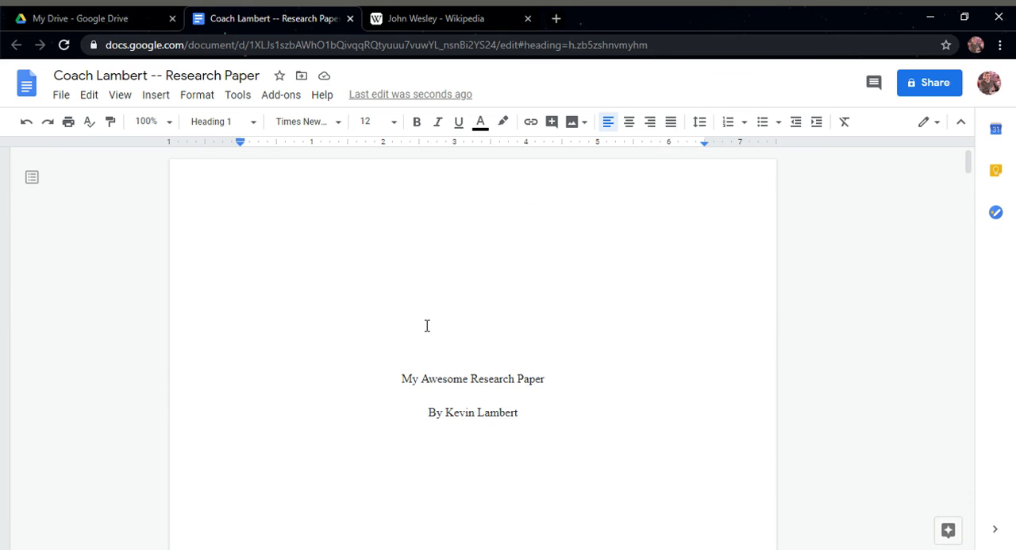
{"action": "scroll", "coordinate": [446, 329], "scroll_direction": "down", "scroll_amount": 1}
{"action": "left_click", "coordinate": [423, 306]}
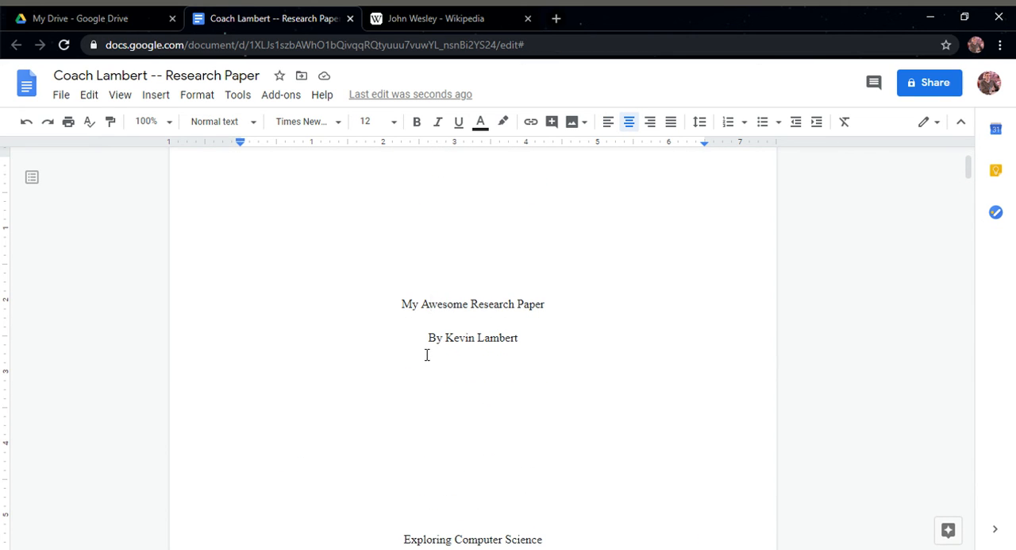
{"action": "scroll", "coordinate": [426, 355], "scroll_direction": "down", "scroll_amount": 18}
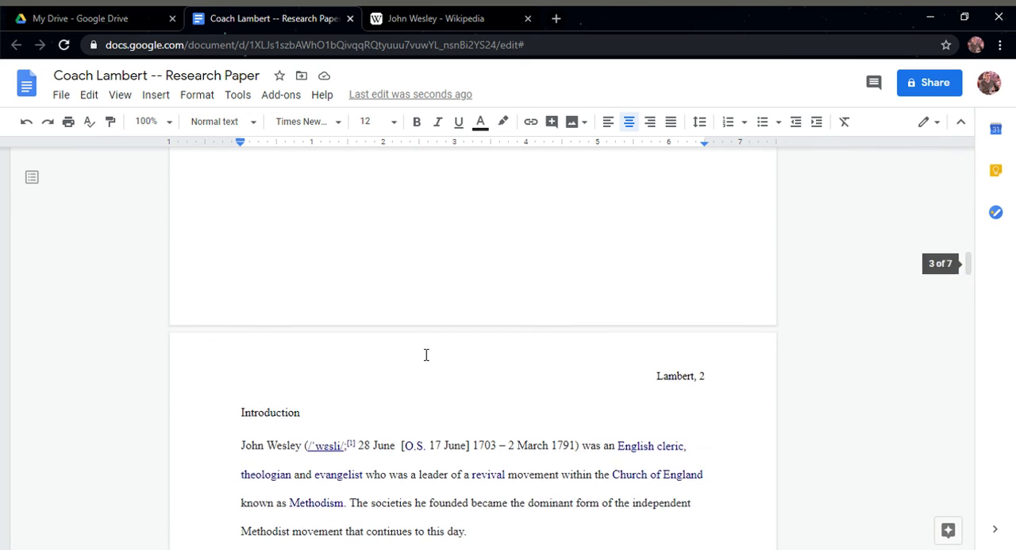
Insert a footnote at the end of the first Introduction paragraph, after "continues to this day."
{"action": "scroll", "coordinate": [426, 355], "scroll_direction": "down", "scroll_amount": 1}
{"action": "left_click", "coordinate": [473, 459]}
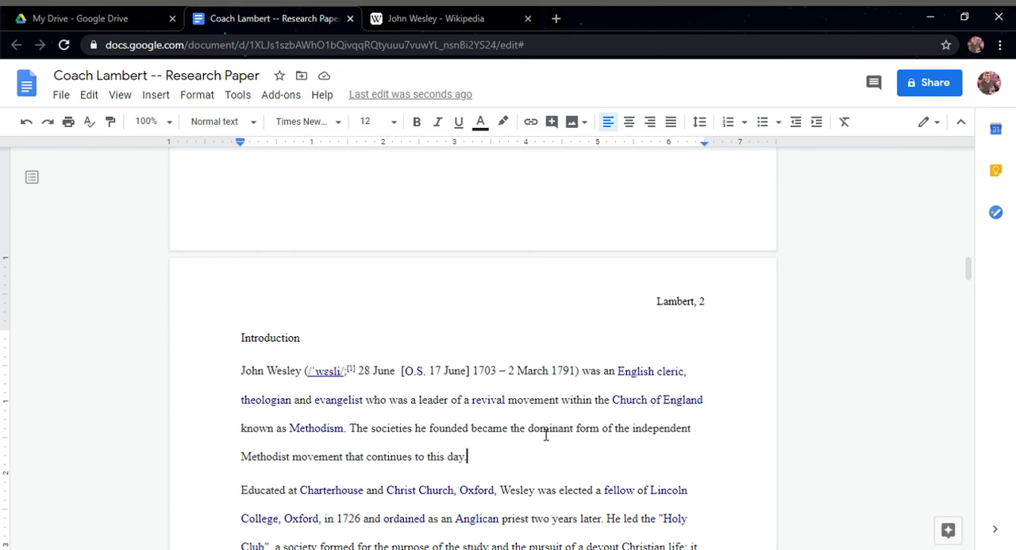
{"action": "scroll", "coordinate": [488, 380], "scroll_direction": "down", "scroll_amount": 1}
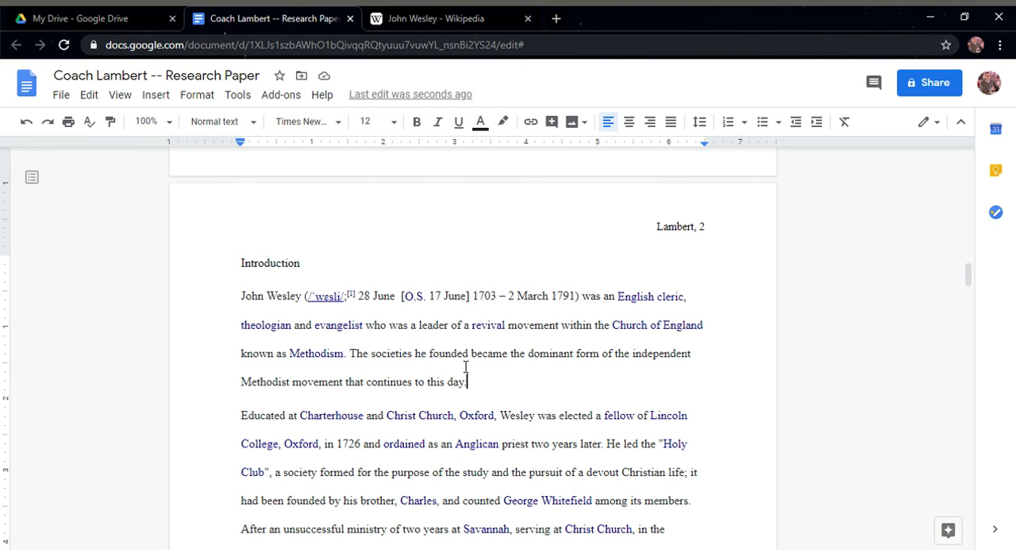
{"action": "left_click", "coordinate": [155, 96]}
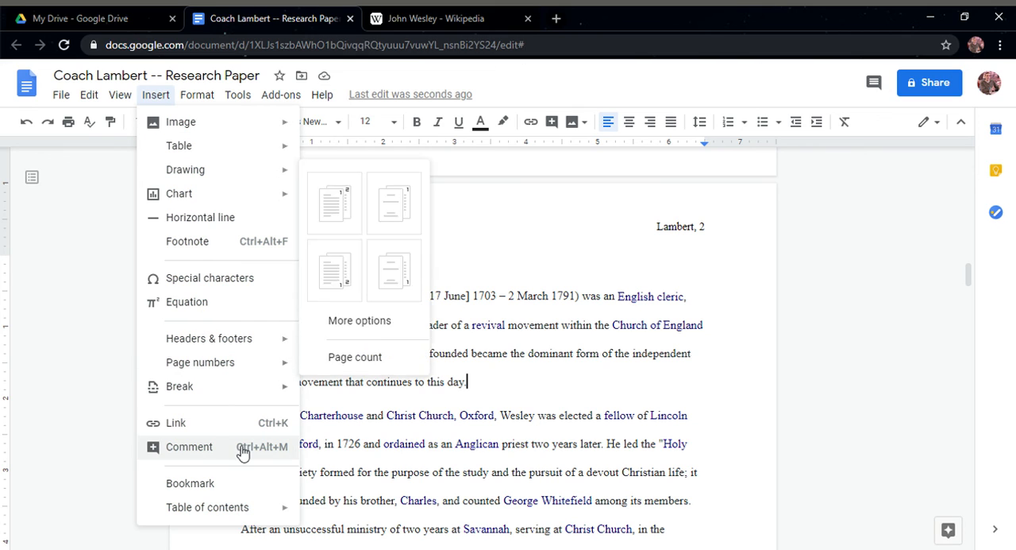
{"action": "left_click", "coordinate": [215, 249]}
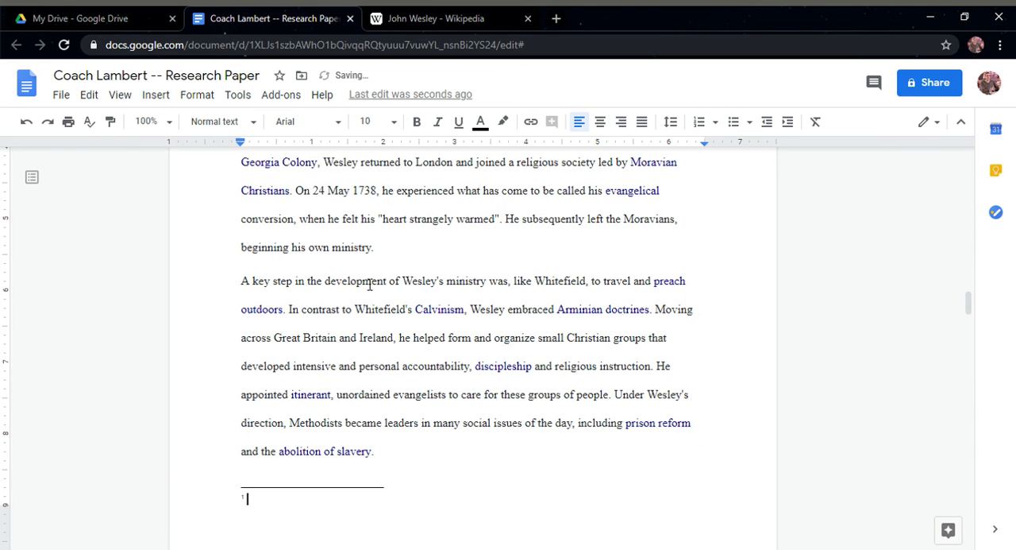
Check the new footnote mark in the Introduction and enter "This is a footnote" as its footnote text
{"action": "scroll", "coordinate": [454, 275], "scroll_direction": "up", "scroll_amount": 2}
{"action": "scroll", "coordinate": [479, 216], "scroll_direction": "up", "scroll_amount": 3}
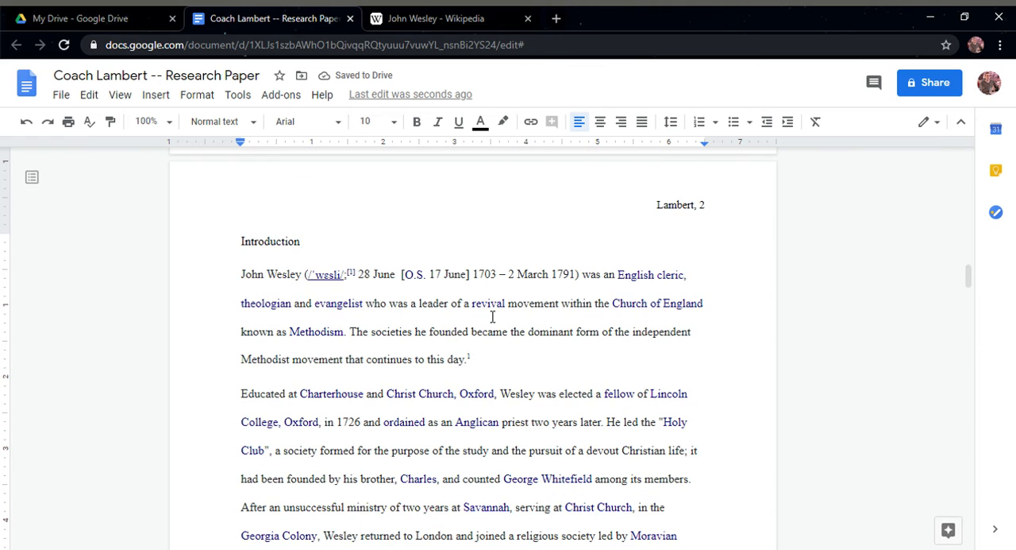
{"action": "scroll", "coordinate": [490, 372], "scroll_direction": "down", "scroll_amount": 5}
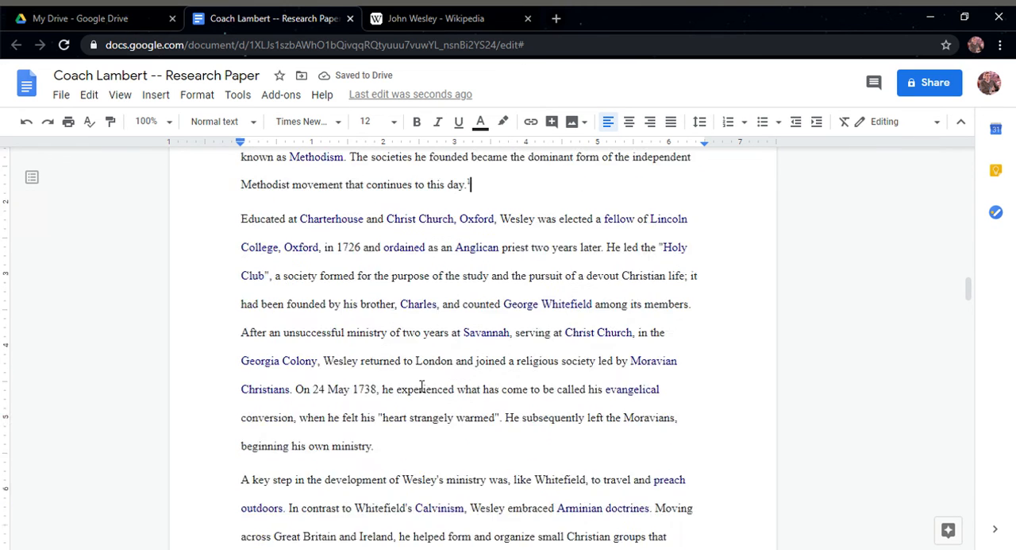
{"action": "left_click", "coordinate": [316, 510]}
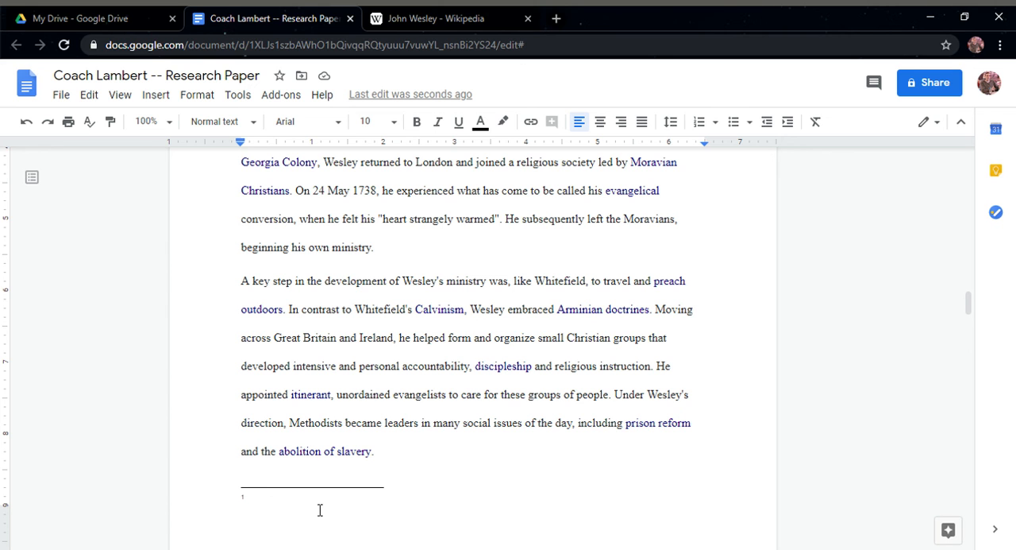
{"action": "type", "text": "This is a footnote"}
Delete the [5] reference mark after "young adults" on the page numbered 3, ending the sentence with a period
{"action": "scroll", "coordinate": [321, 508], "scroll_direction": "down", "scroll_amount": 10}
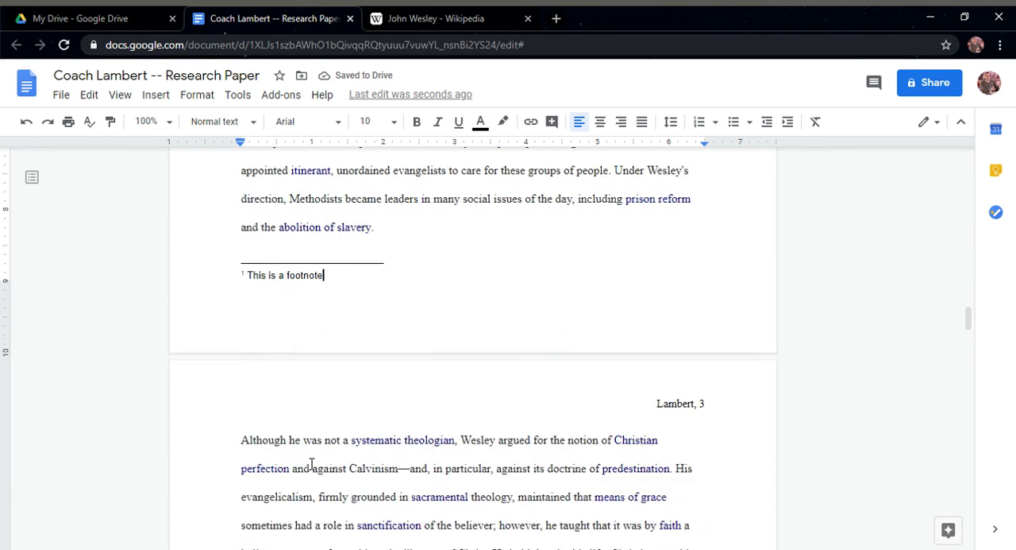
{"action": "scroll", "coordinate": [425, 480], "scroll_direction": "down", "scroll_amount": 3}
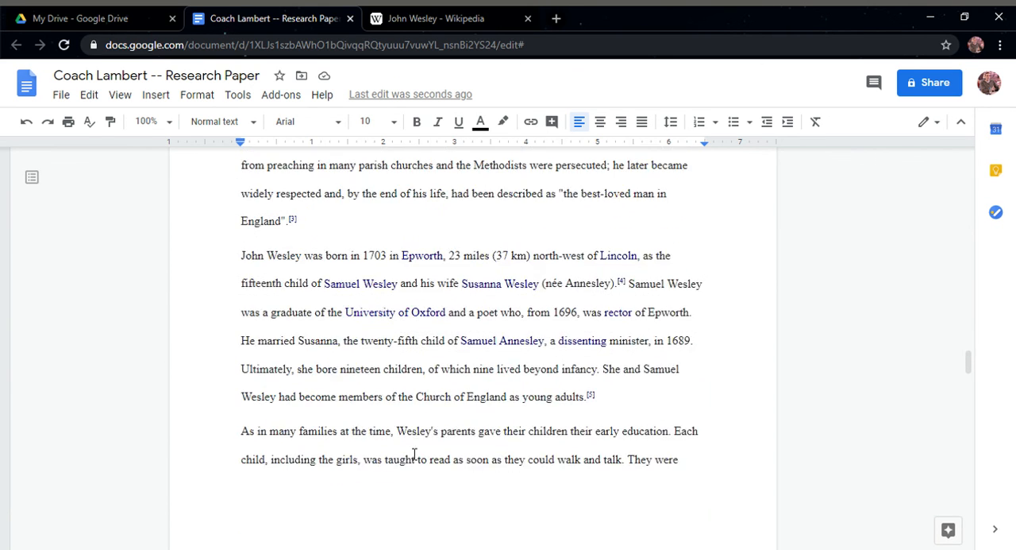
{"action": "left_click", "coordinate": [606, 401]}
{"action": "key", "text": "BackSpace"}
{"action": "key", "text": "BackSpace"}
{"action": "key", "text": "BackSpace"}
{"action": "key", "text": "BackSpace"}
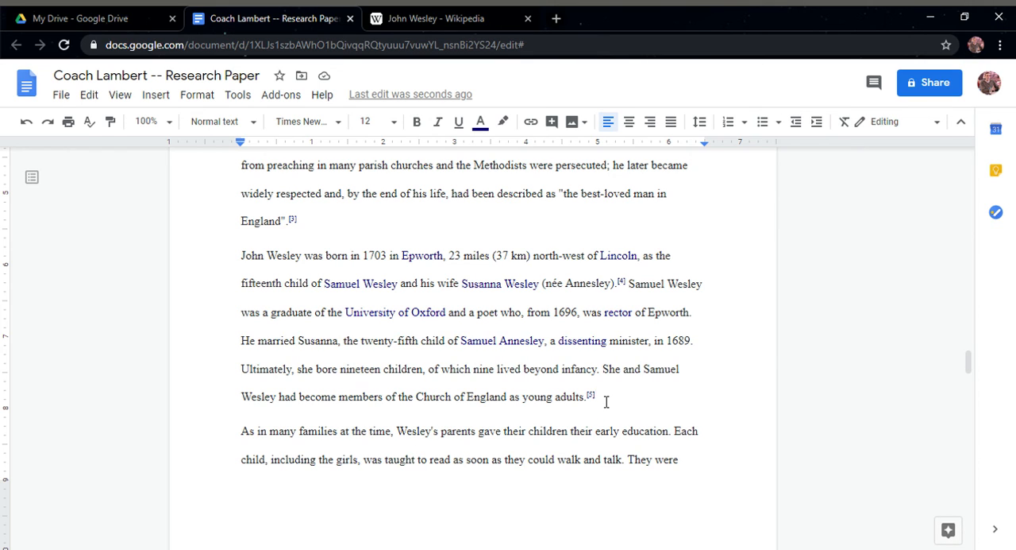
{"action": "type", "text": "."}
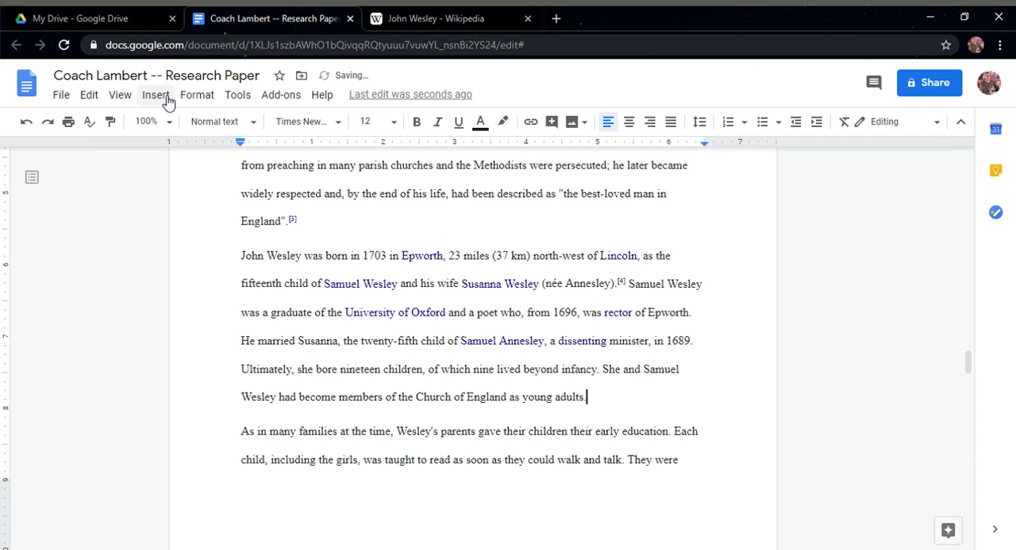
Insert a second footnote after "as young adults." with the text "This is footnote 2"
{"action": "key", "text": "ctrl+alt+f"}
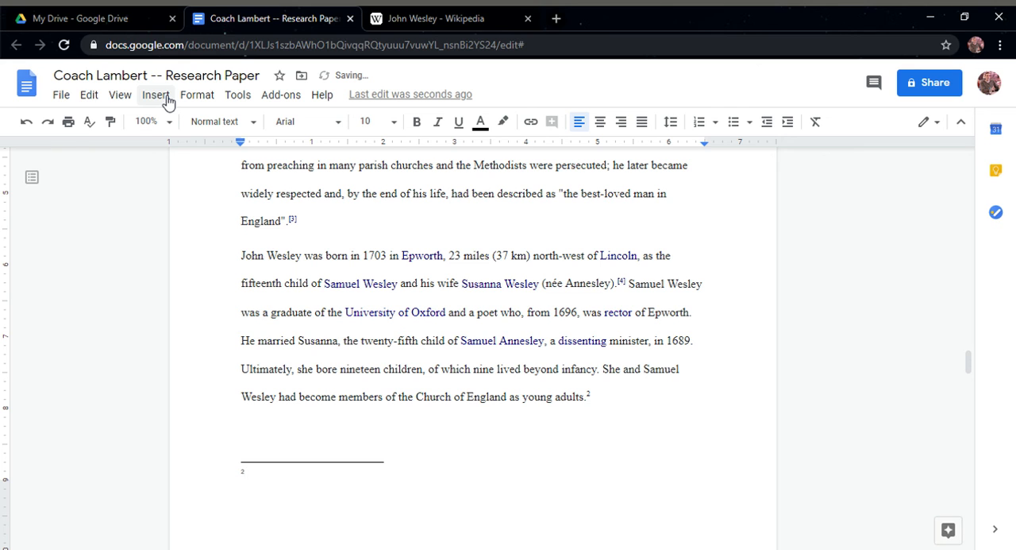
{"action": "type", "text": "This is footnote 2"}
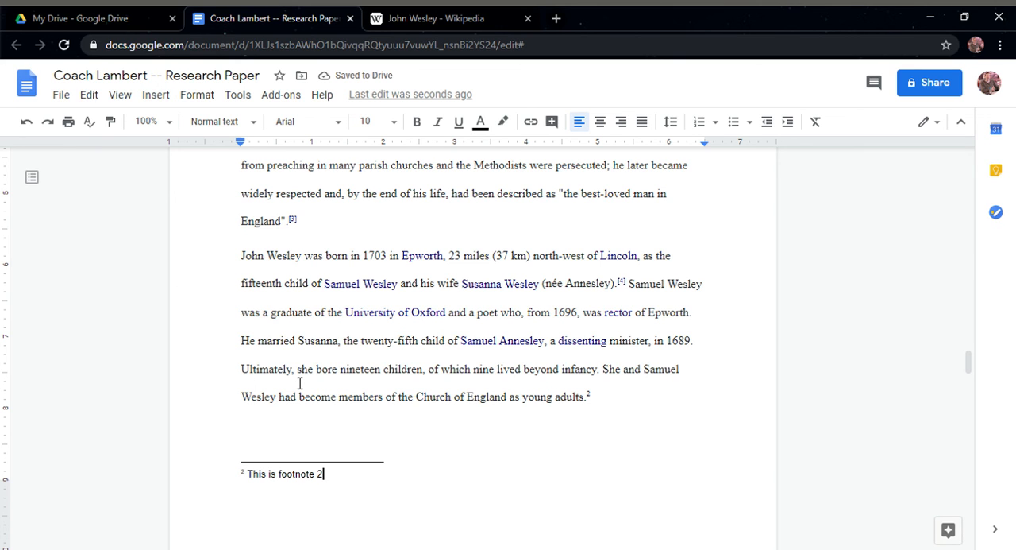
{"action": "left_click", "coordinate": [298, 382]}
Review the first footnote and its mark in the Introduction, and add a period to the end of its text
{"action": "scroll", "coordinate": [310, 385], "scroll_direction": "up", "scroll_amount": 8}
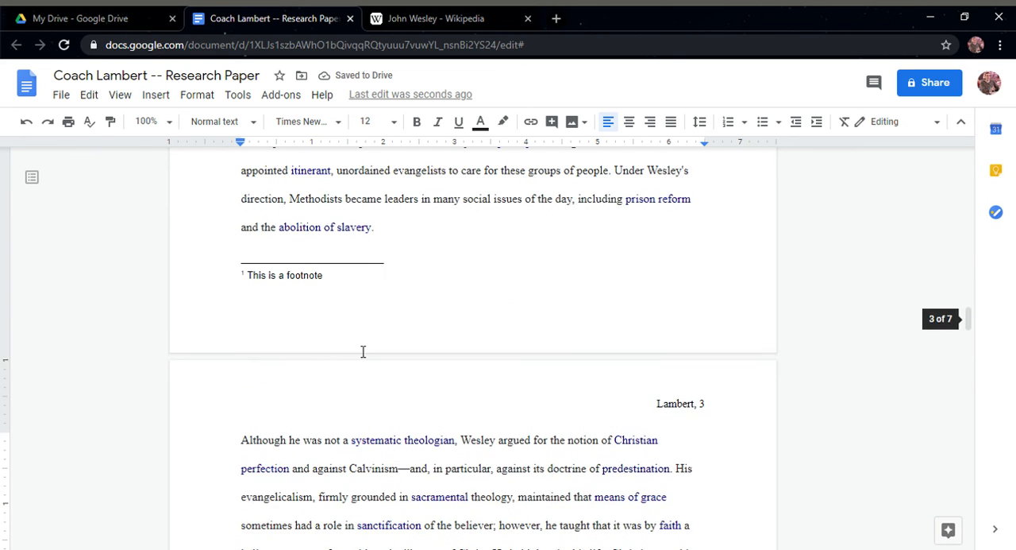
{"action": "left_click", "coordinate": [334, 278]}
{"action": "scroll", "coordinate": [334, 279], "scroll_direction": "up", "scroll_amount": 3}
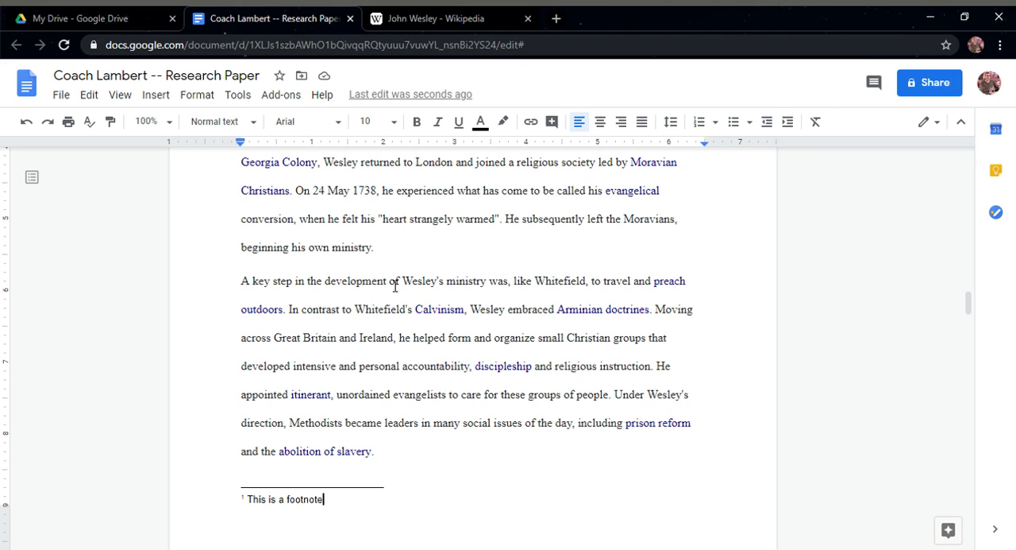
{"action": "left_click", "coordinate": [384, 248]}
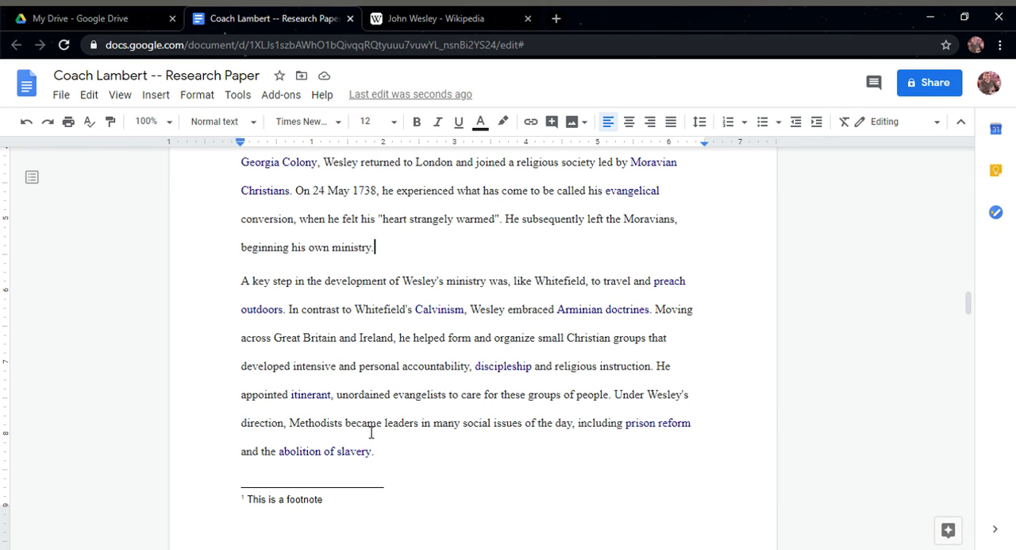
{"action": "scroll", "coordinate": [371, 433], "scroll_direction": "up", "scroll_amount": 5}
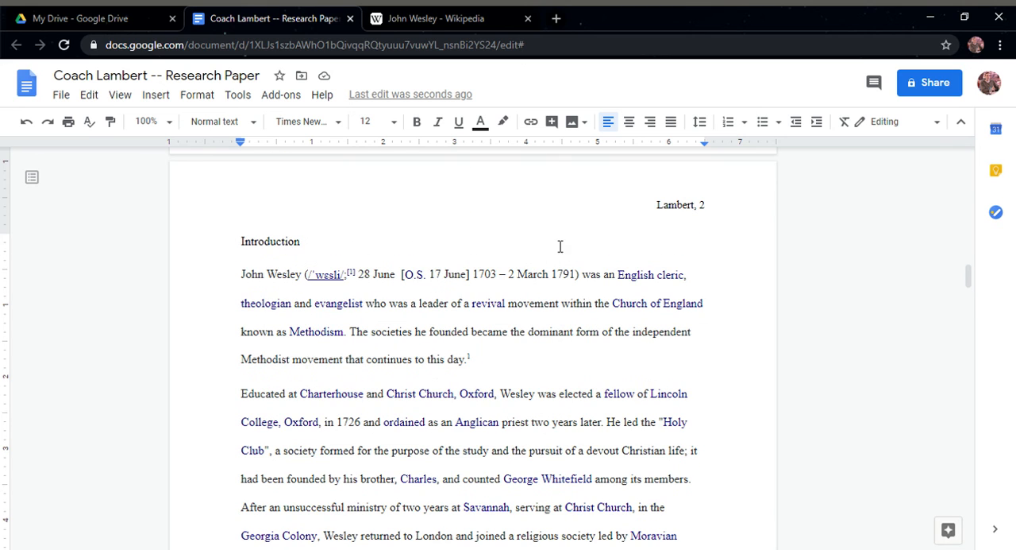
{"action": "left_click_drag", "start_coordinate": [494, 364], "coordinate": [495, 361]}
{"action": "left_click", "coordinate": [482, 373]}
{"action": "scroll", "coordinate": [479, 374], "scroll_direction": "down", "scroll_amount": 9}
{"action": "left_click", "coordinate": [351, 205]}
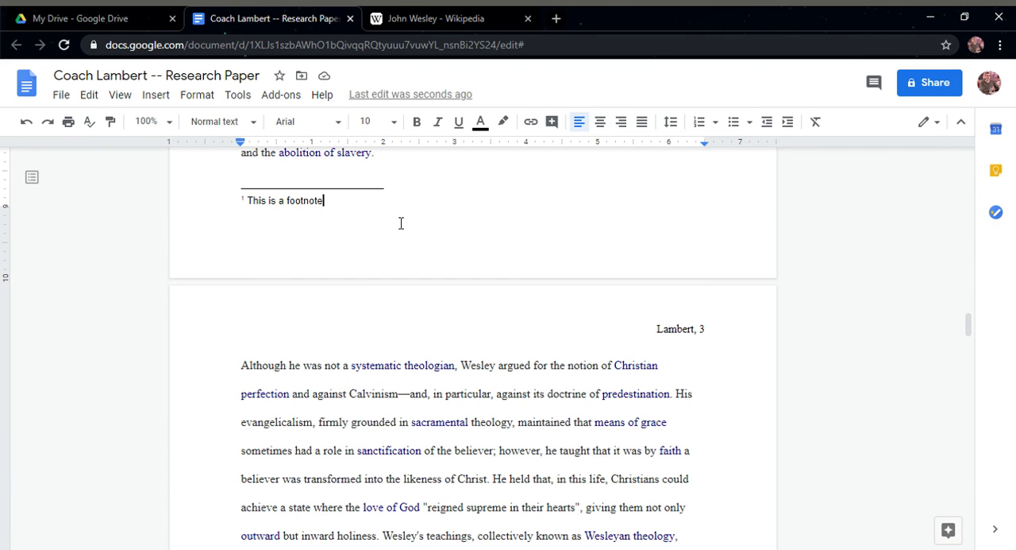
{"action": "type", "text": "."}
{"action": "scroll", "coordinate": [397, 255], "scroll_direction": "down", "scroll_amount": 15}
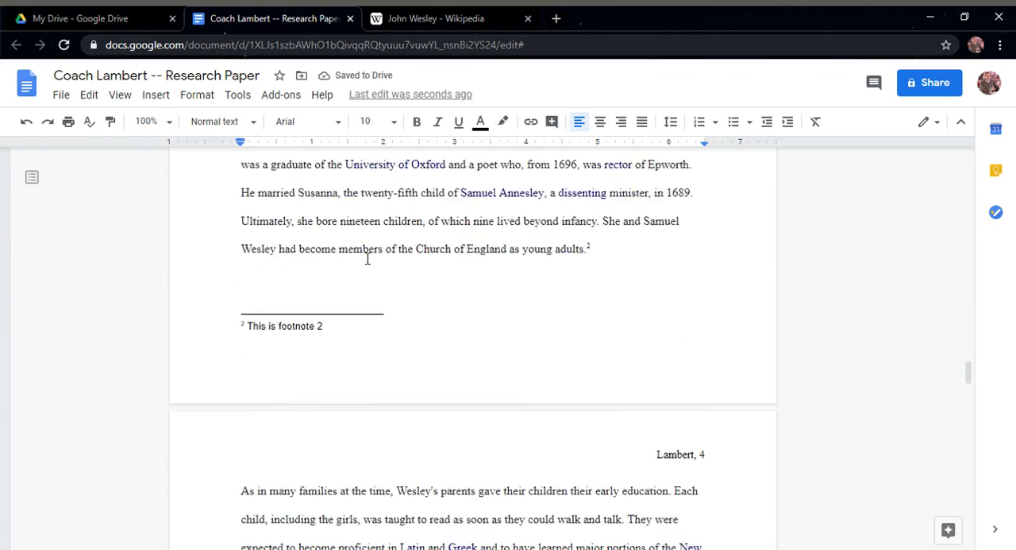
{"action": "scroll", "coordinate": [368, 265], "scroll_direction": "down", "scroll_amount": 6}
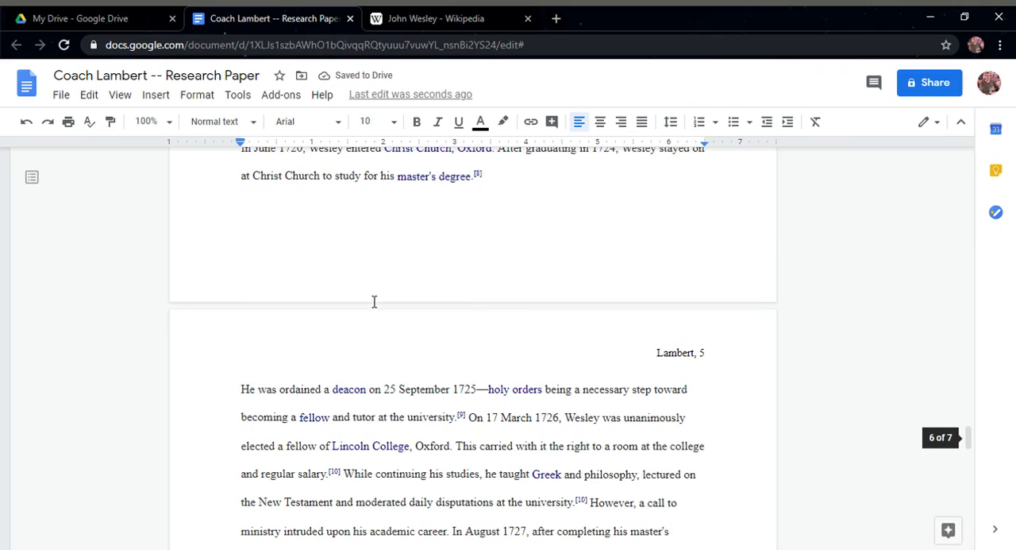
{"action": "scroll", "coordinate": [374, 301], "scroll_direction": "down", "scroll_amount": 9}
{"action": "scroll", "coordinate": [374, 301], "scroll_direction": "up", "scroll_amount": 6}
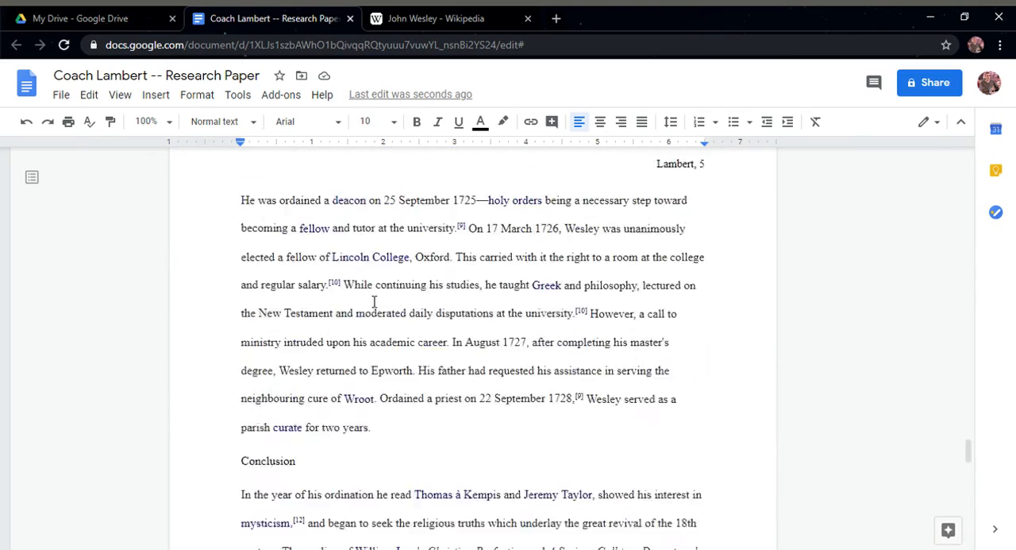
{"action": "scroll", "coordinate": [374, 302], "scroll_direction": "up", "scroll_amount": 6}
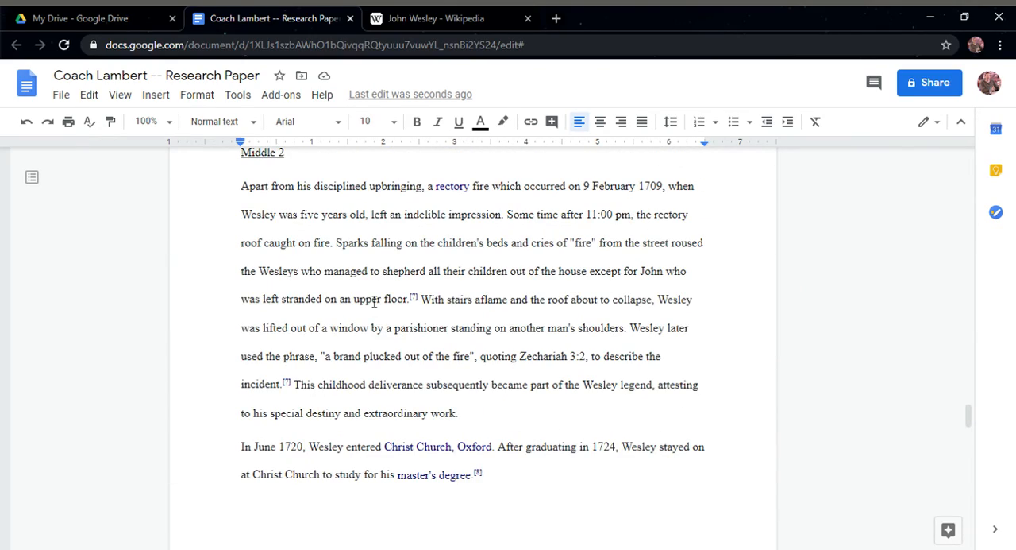
Share the document with anyone with the link as Viewer, copy the sharing link and close the sharing settings
{"action": "left_click", "coordinate": [937, 83]}
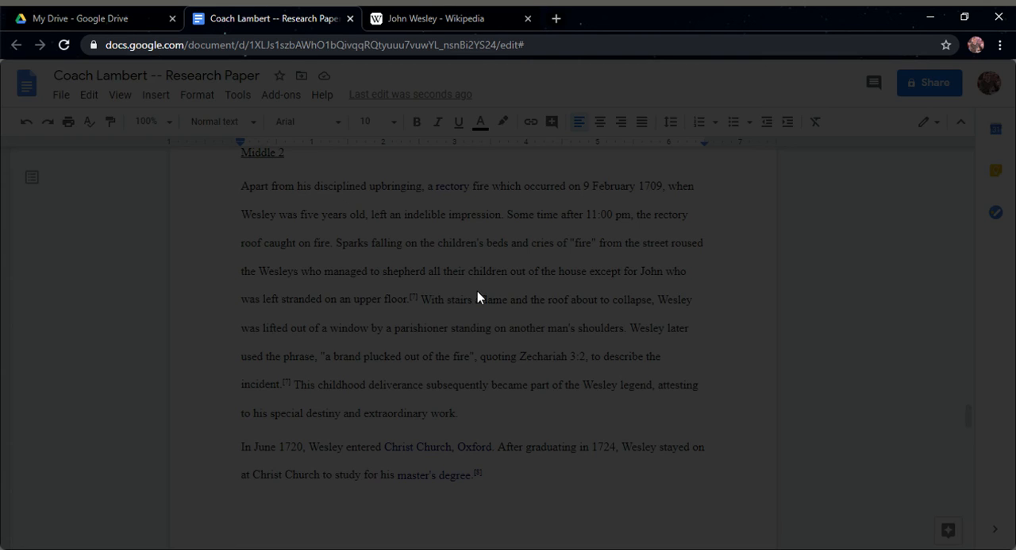
{"action": "left_click", "coordinate": [938, 80]}
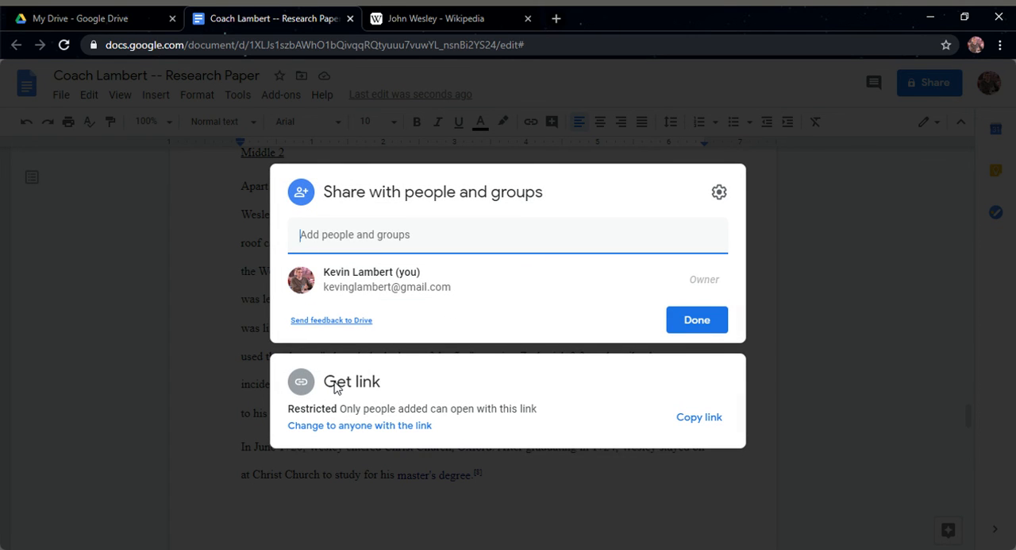
{"action": "left_click", "coordinate": [429, 426]}
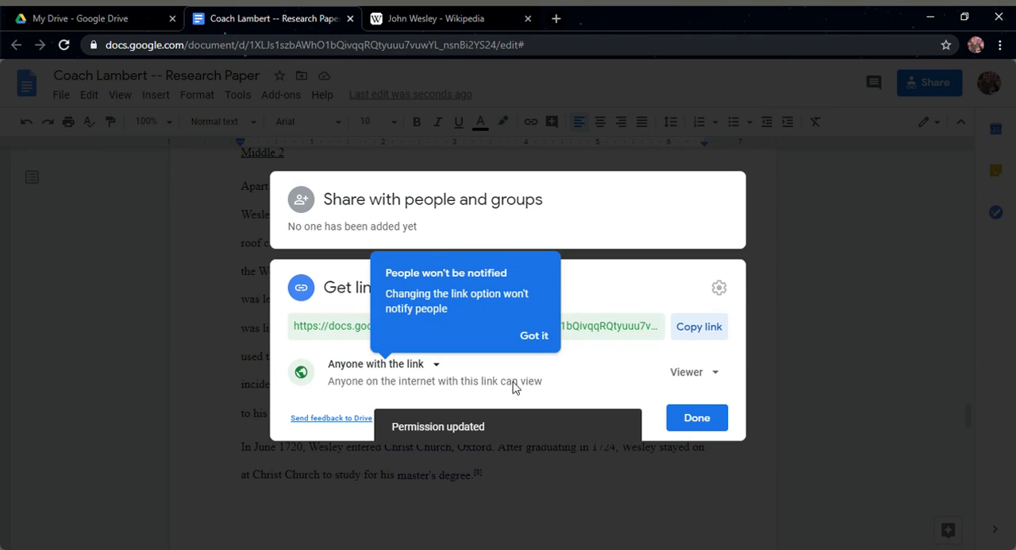
{"action": "left_click", "coordinate": [533, 339]}
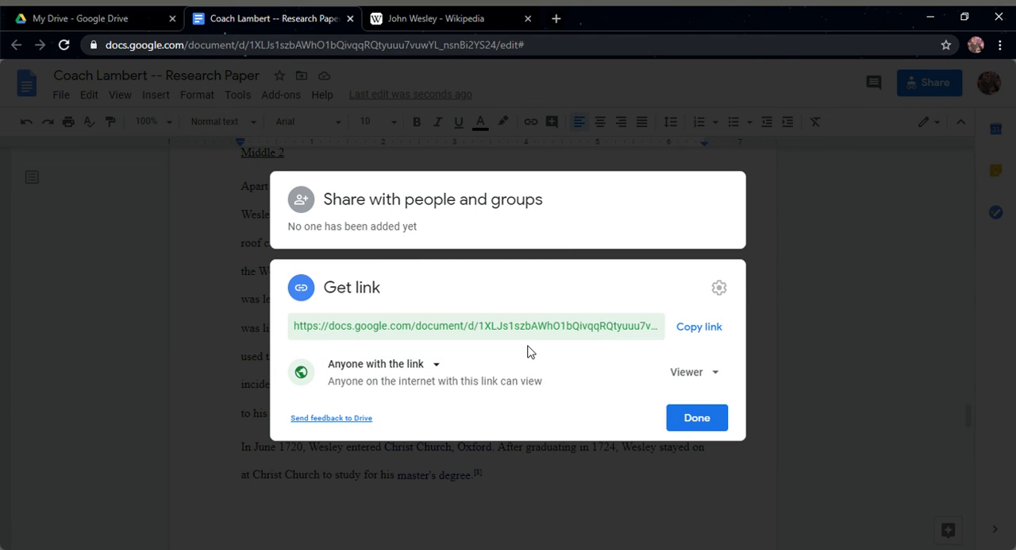
{"action": "left_click", "coordinate": [698, 328]}
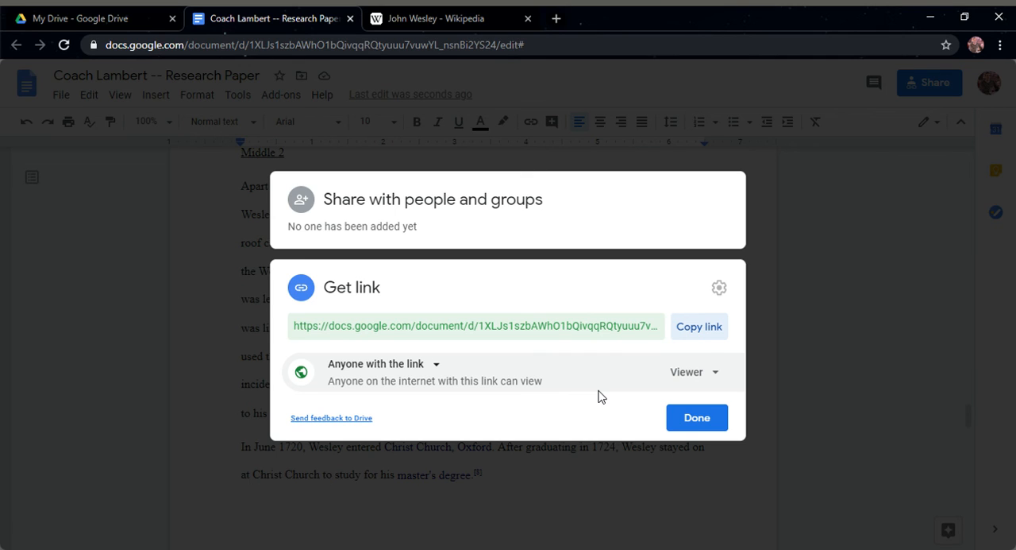
{"action": "left_click", "coordinate": [694, 425]}
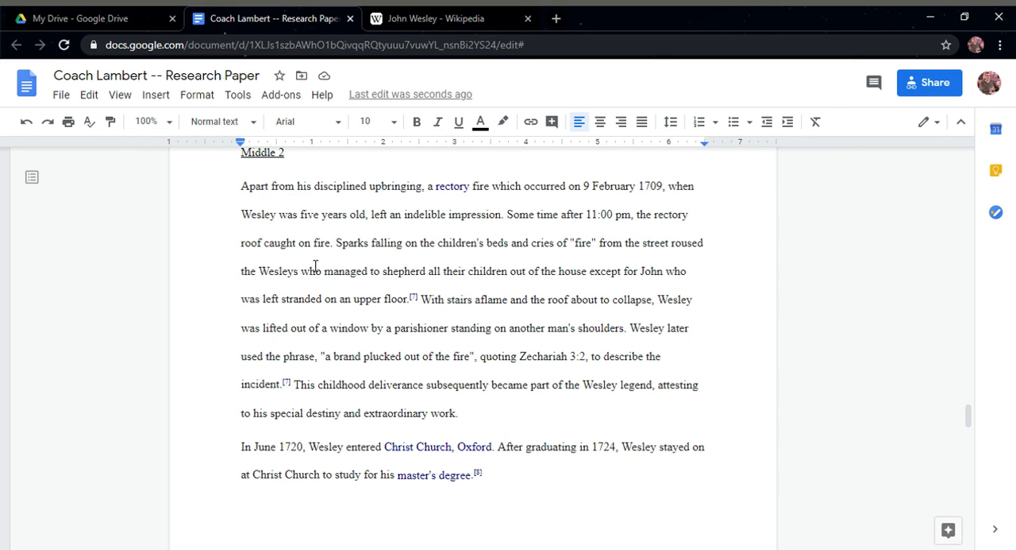
Review the finished paper from the Conclusion to the last page, the body pages and the title page
{"action": "scroll", "coordinate": [315, 291], "scroll_direction": "down", "scroll_amount": 10}
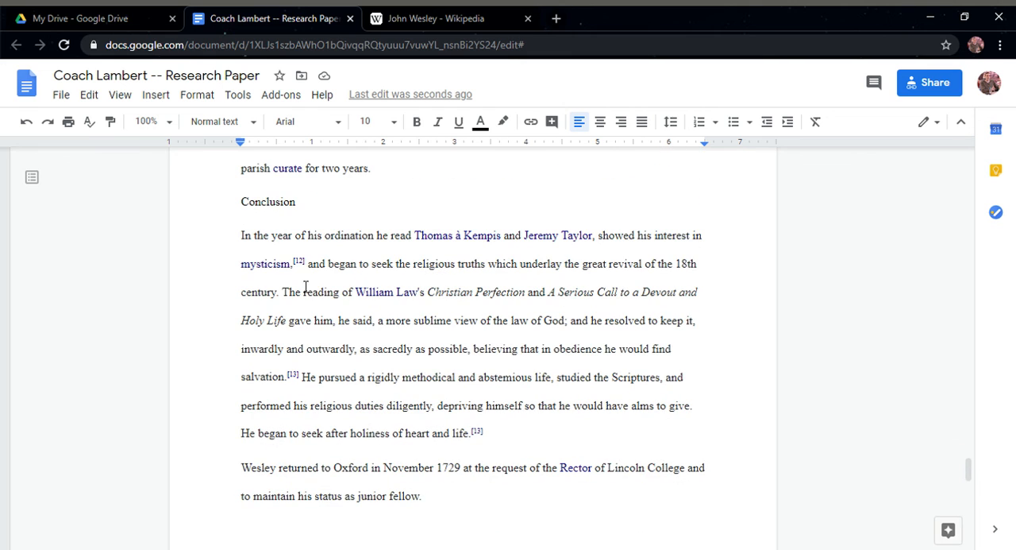
{"action": "left_click", "coordinate": [309, 207]}
{"action": "scroll", "coordinate": [309, 236], "scroll_direction": "up", "scroll_amount": 5}
{"action": "left_click", "coordinate": [243, 320]}
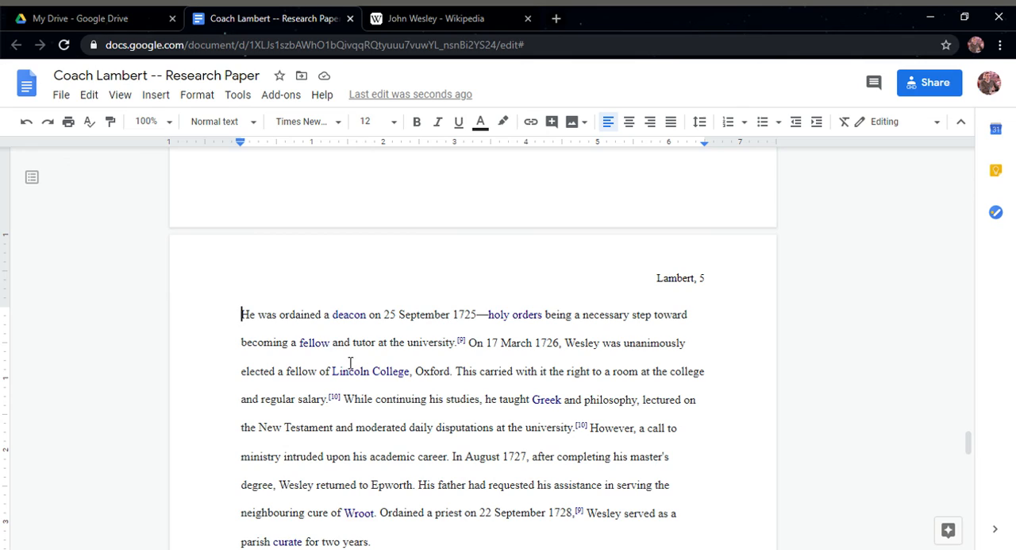
{"action": "scroll", "coordinate": [357, 364], "scroll_direction": "down", "scroll_amount": 1}
{"action": "scroll", "coordinate": [373, 361], "scroll_direction": "down", "scroll_amount": 15}
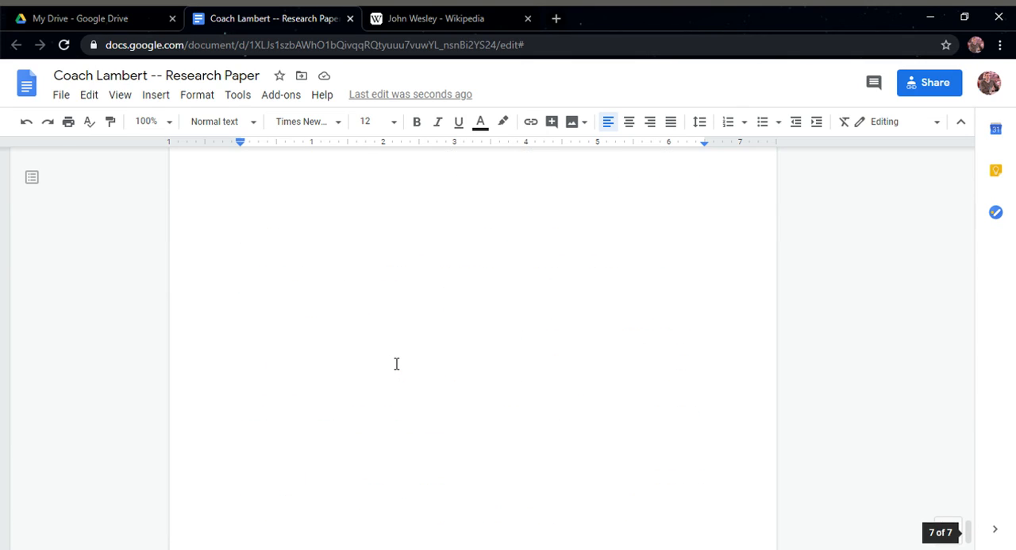
{"action": "scroll", "coordinate": [397, 363], "scroll_direction": "up", "scroll_amount": 10}
{"action": "scroll", "coordinate": [399, 363], "scroll_direction": "up", "scroll_amount": 20}
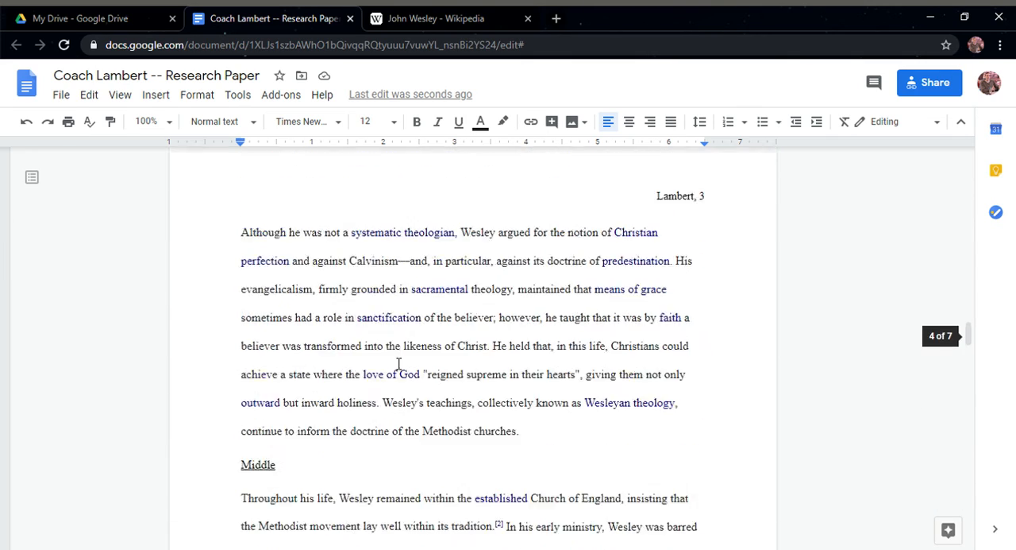
{"action": "scroll", "coordinate": [399, 363], "scroll_direction": "up", "scroll_amount": 12}
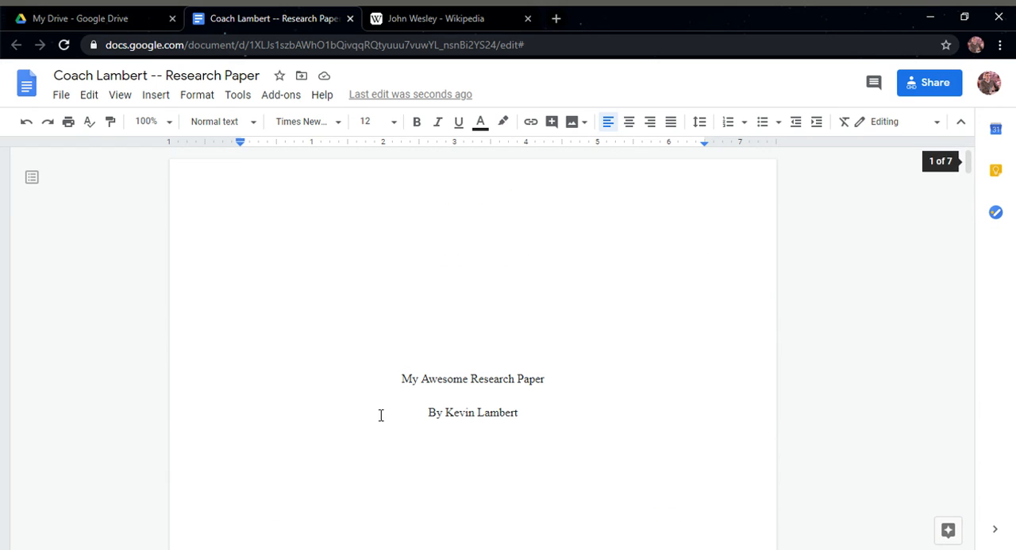
{"action": "left_click", "coordinate": [410, 383]}
{"action": "scroll", "coordinate": [411, 381], "scroll_direction": "down", "scroll_amount": 3}
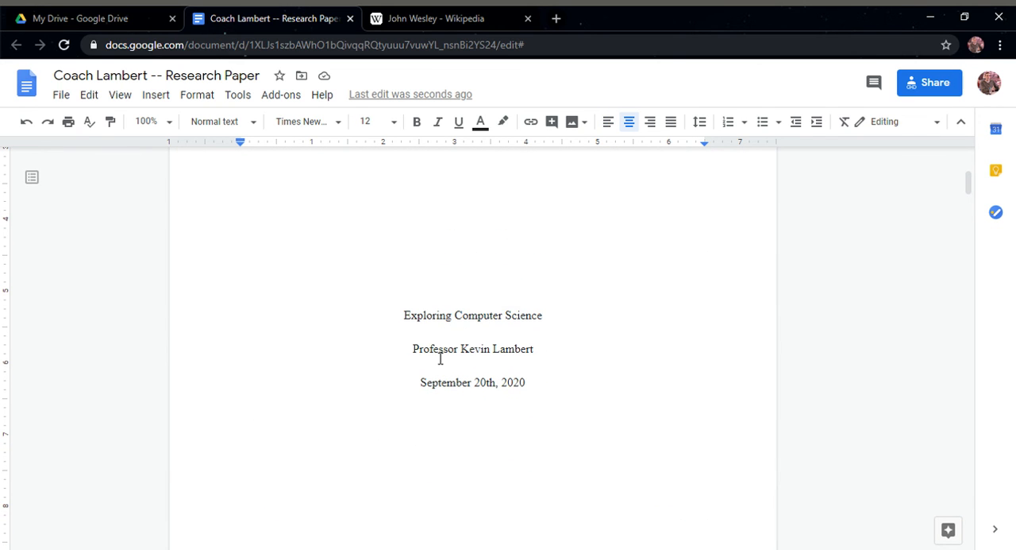